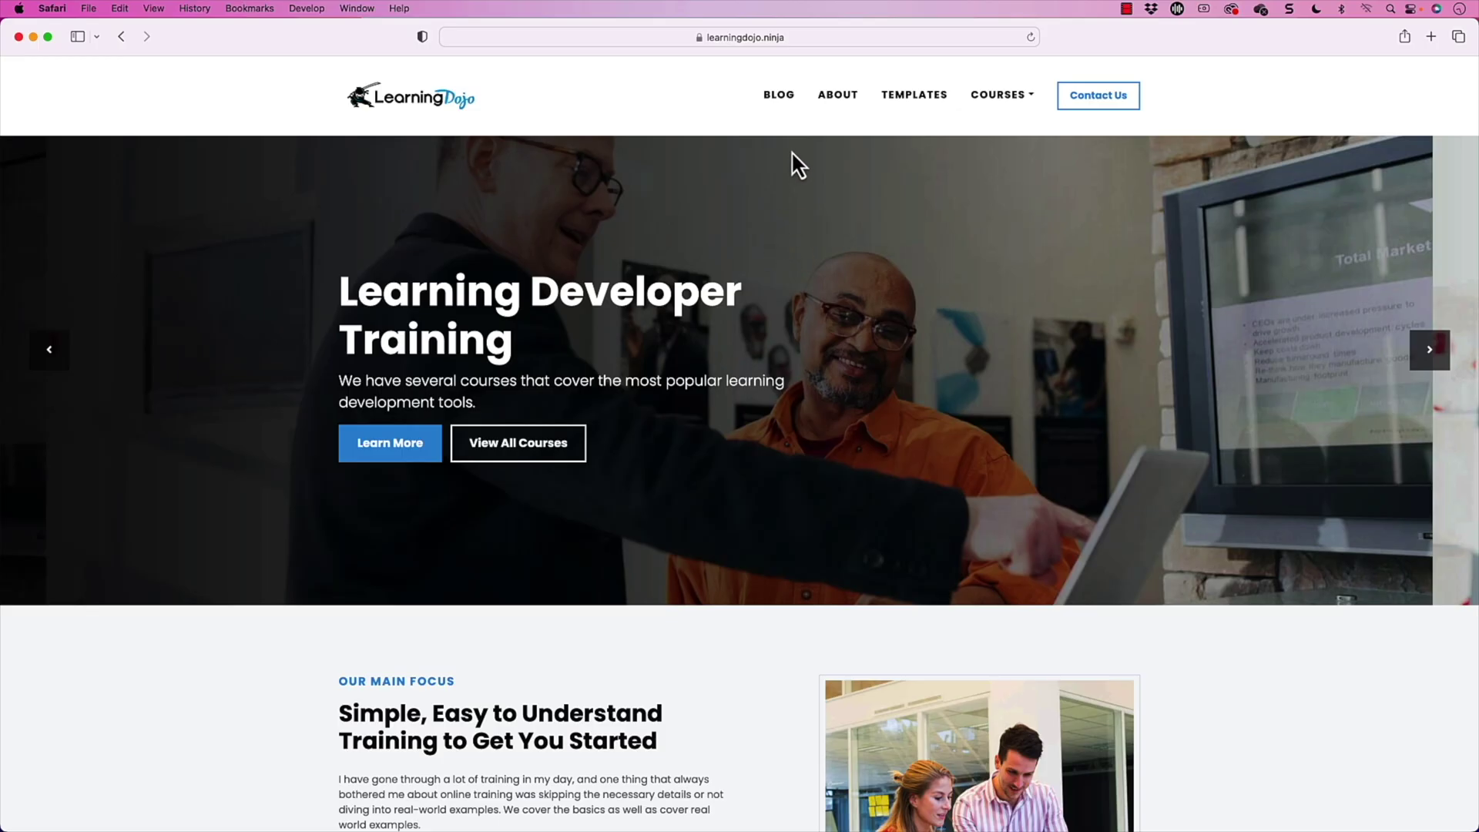
- Browse the LearningDojo blog and Templates pages, then open the Courses dropdown
click(785, 108)
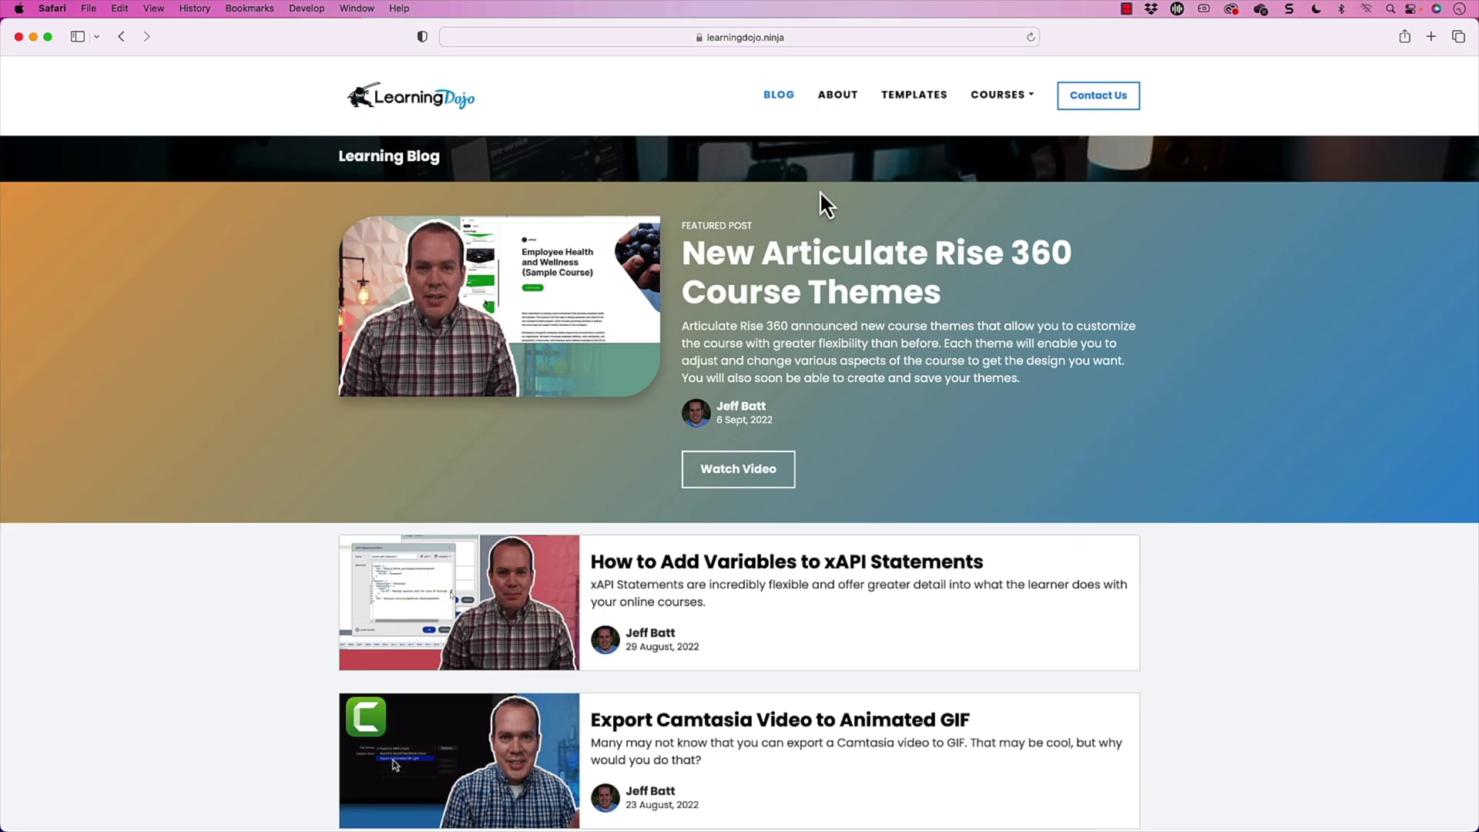
click(911, 95)
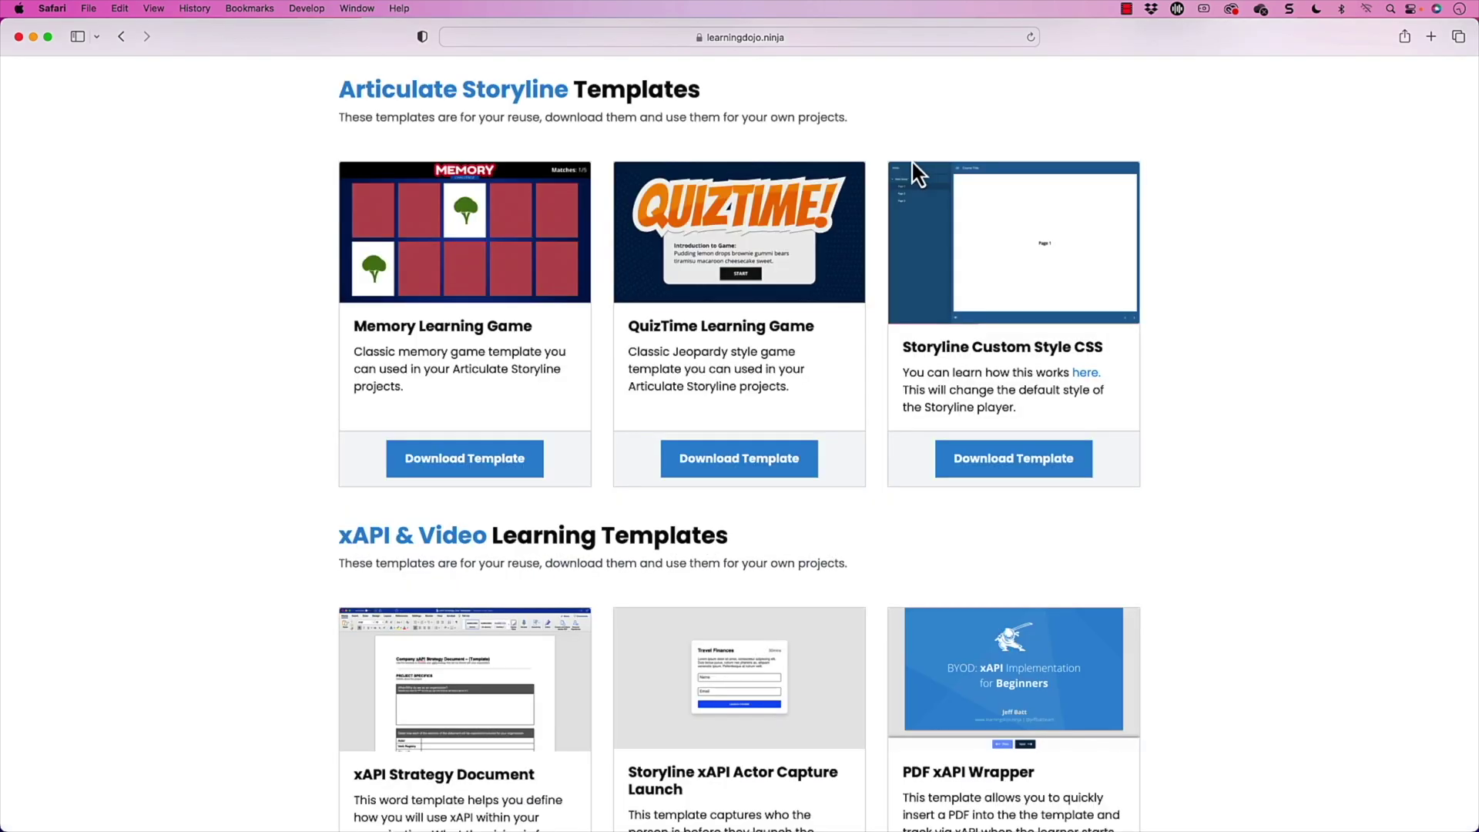
scroll(913, 171, down, 4)
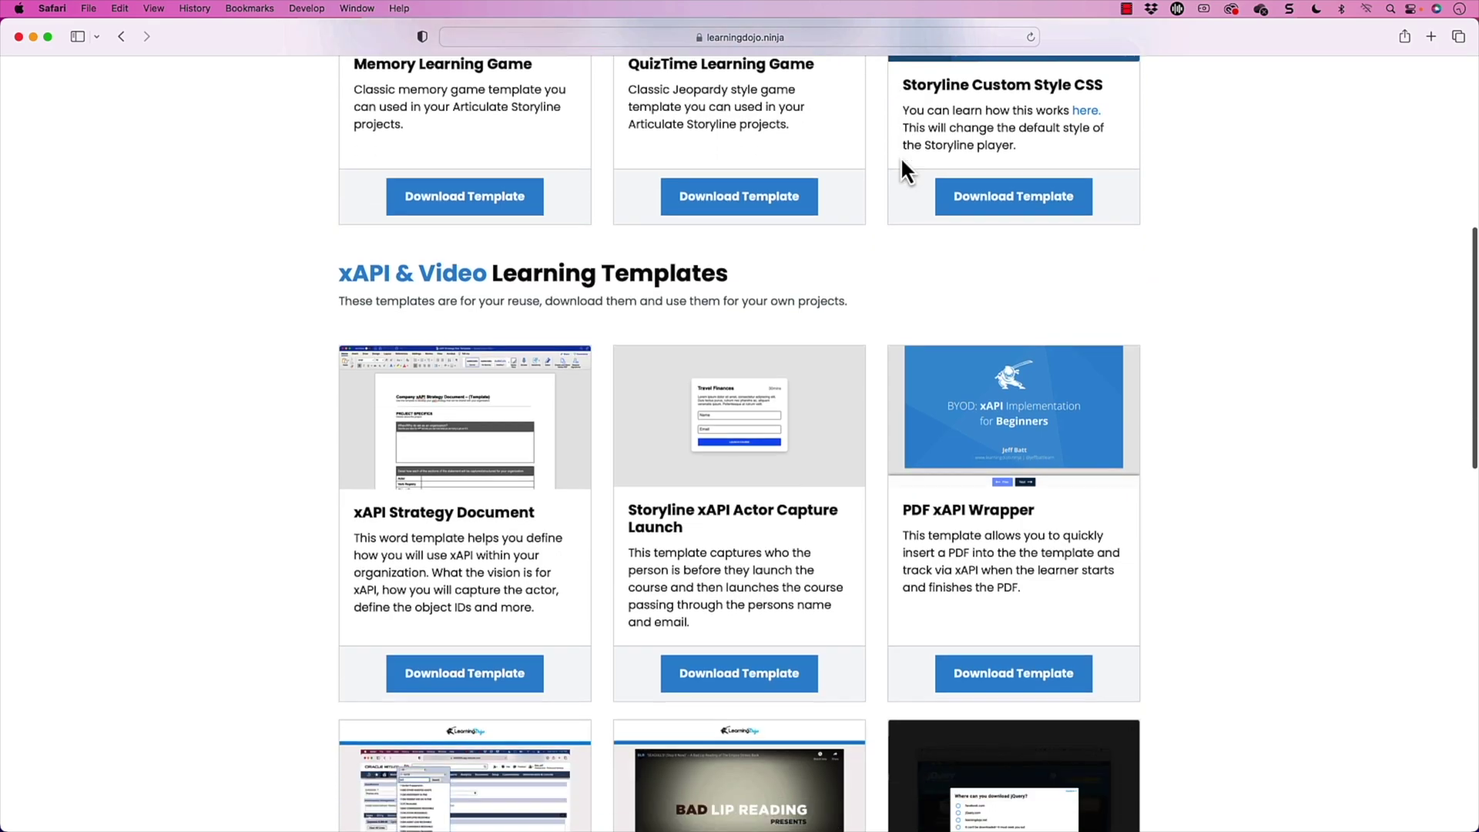
scroll(901, 160, up, 8)
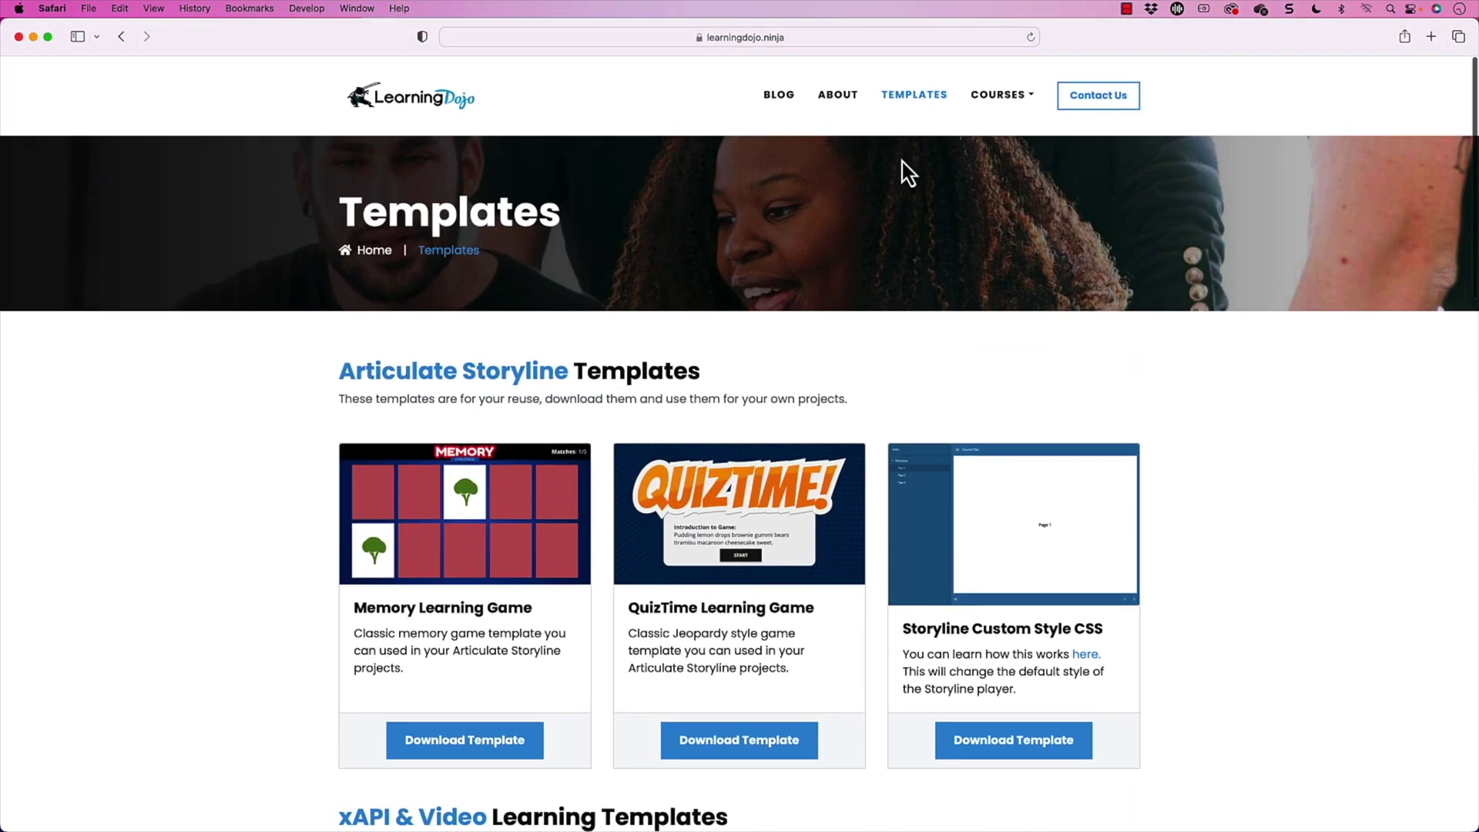
scroll(908, 171, down, 8)
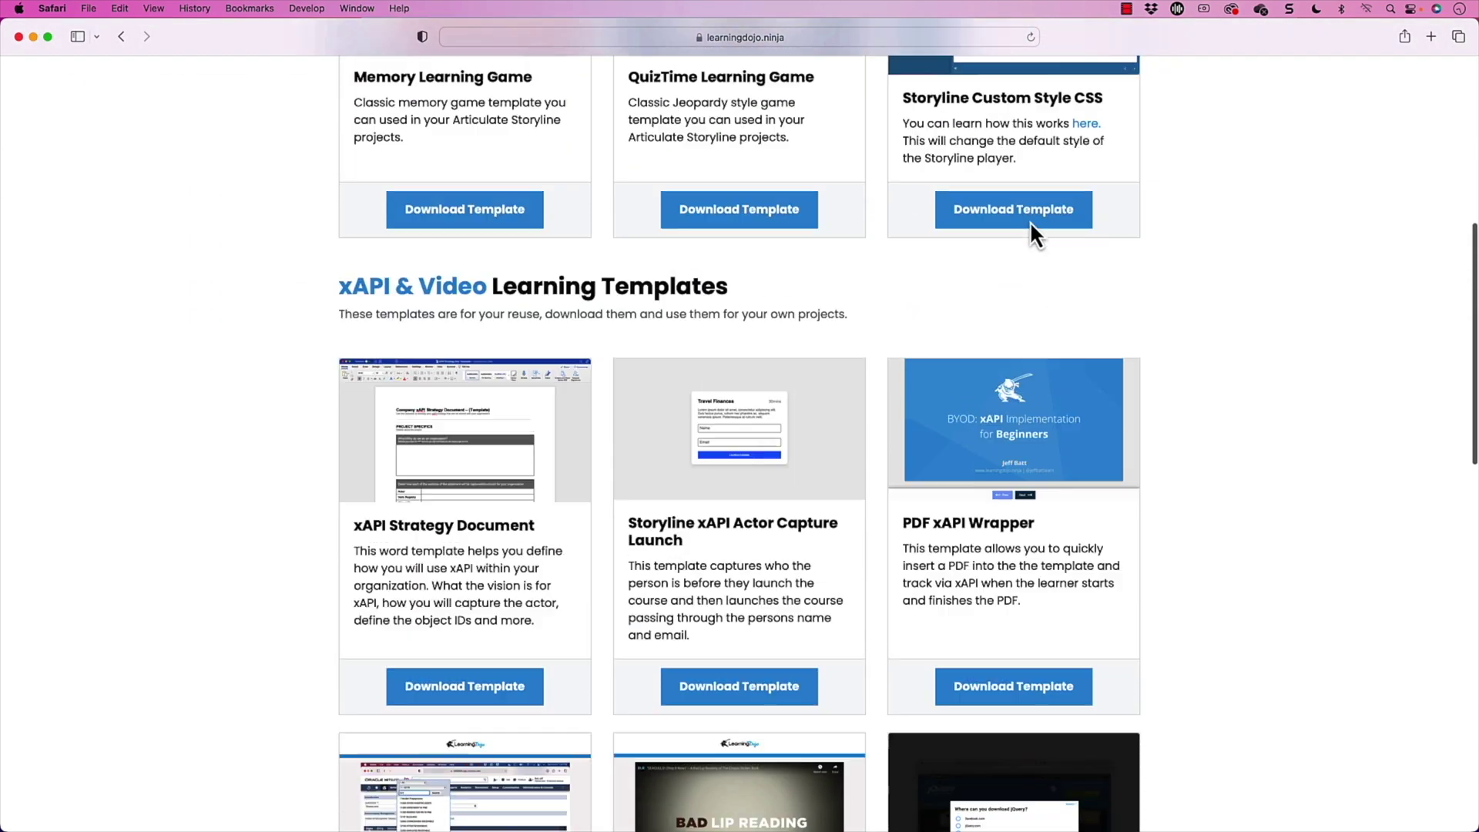
scroll(1029, 220, up, 8)
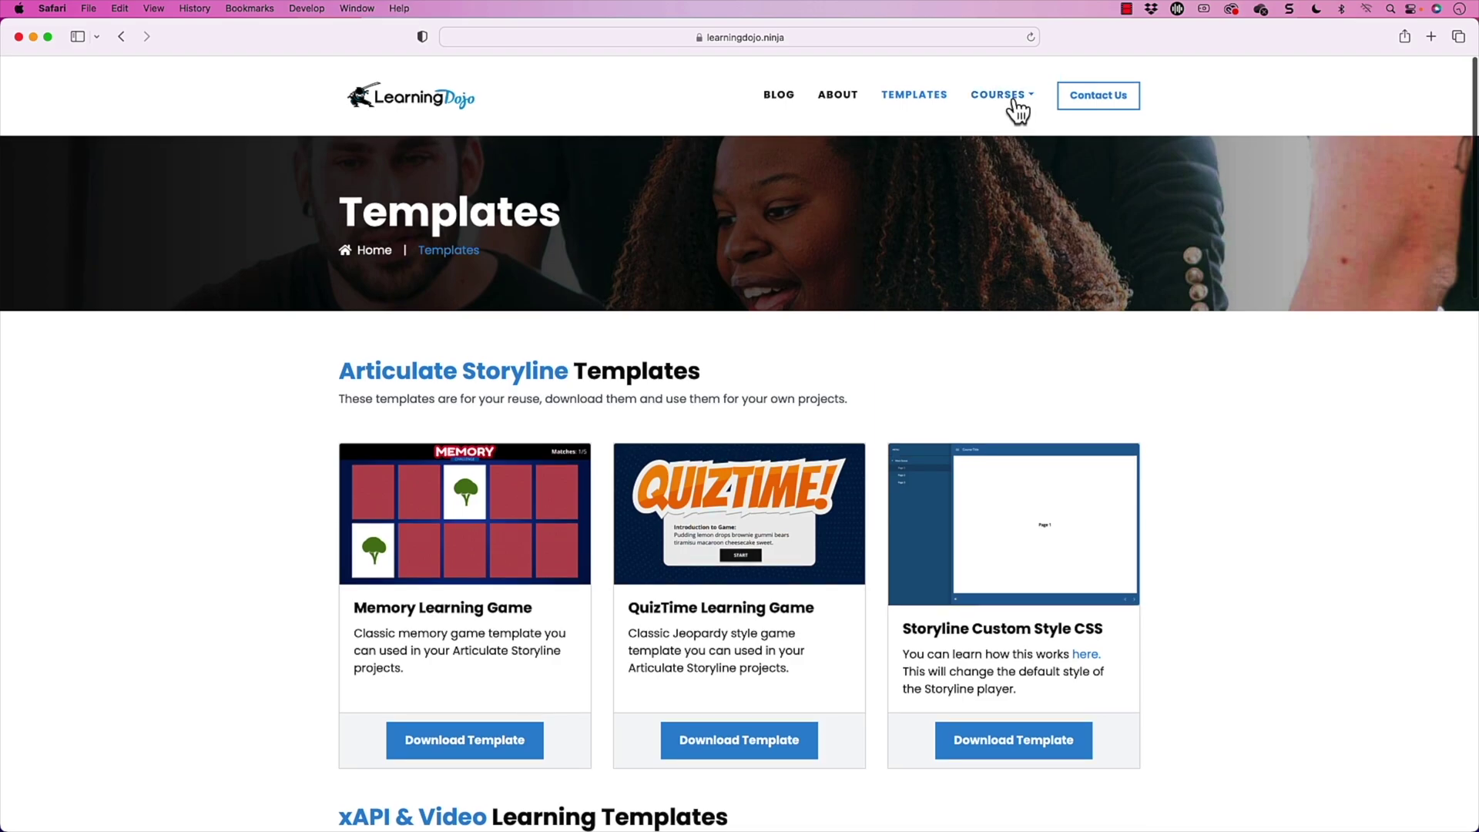
click(1014, 100)
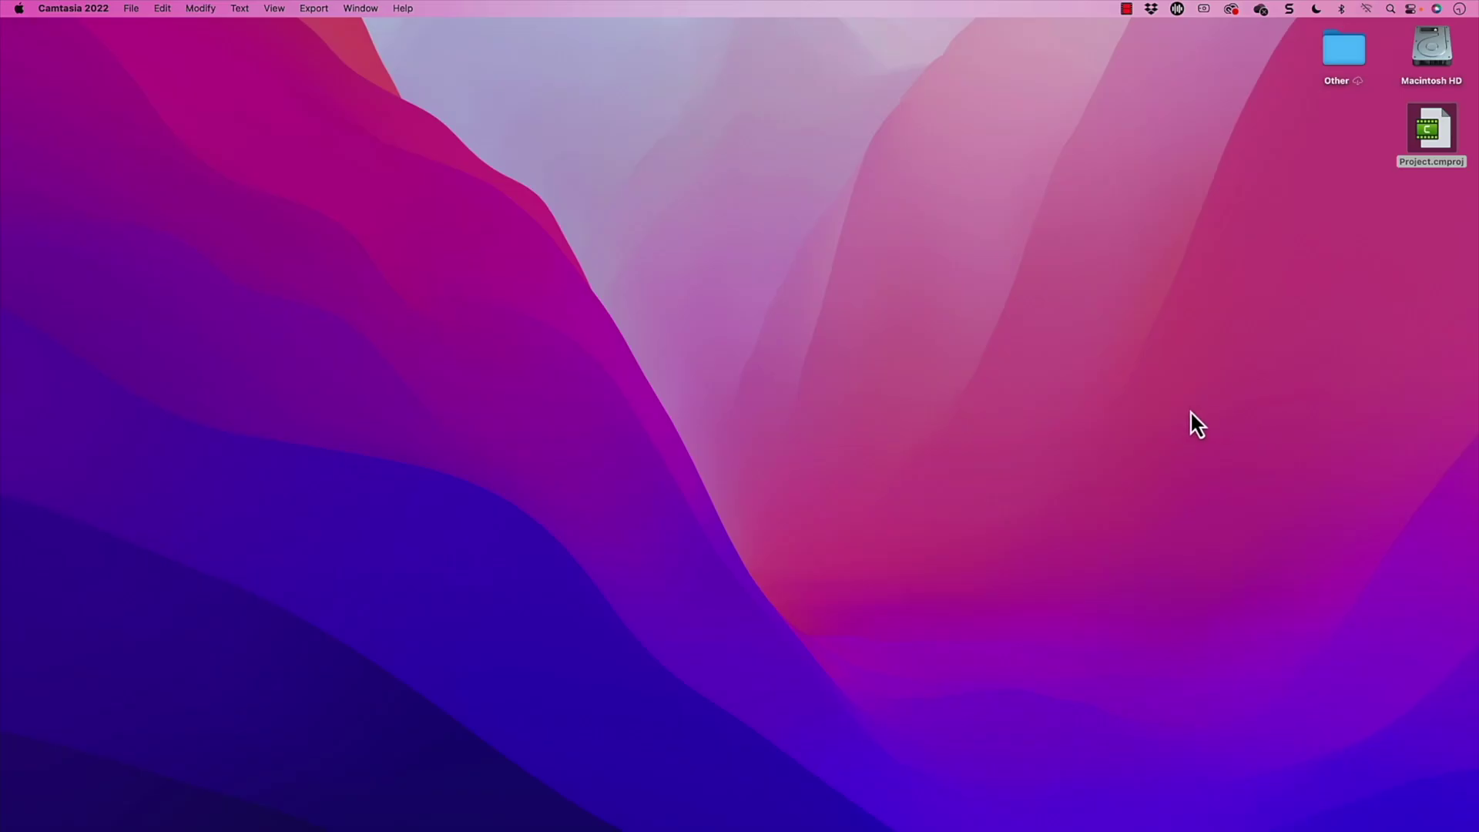
- Switch away from Safari with Cmd-Tab, leaving the desktop visible
key(super+Tab)
- Restore the Camtasia project window and scrub to the Development Plans page at 0:00:41;04
click(1391, 805)
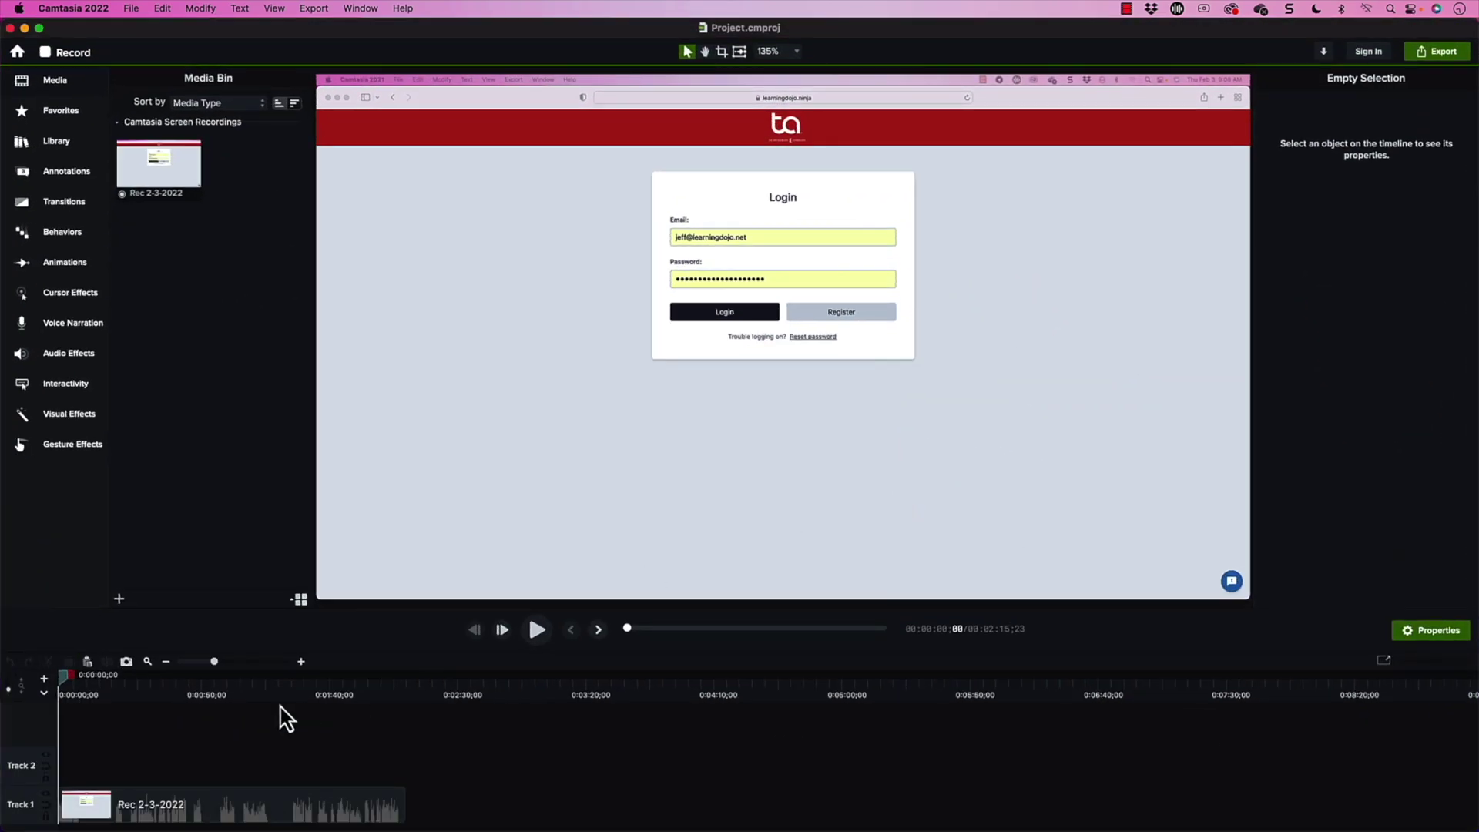
drag(205, 691, 163, 691)
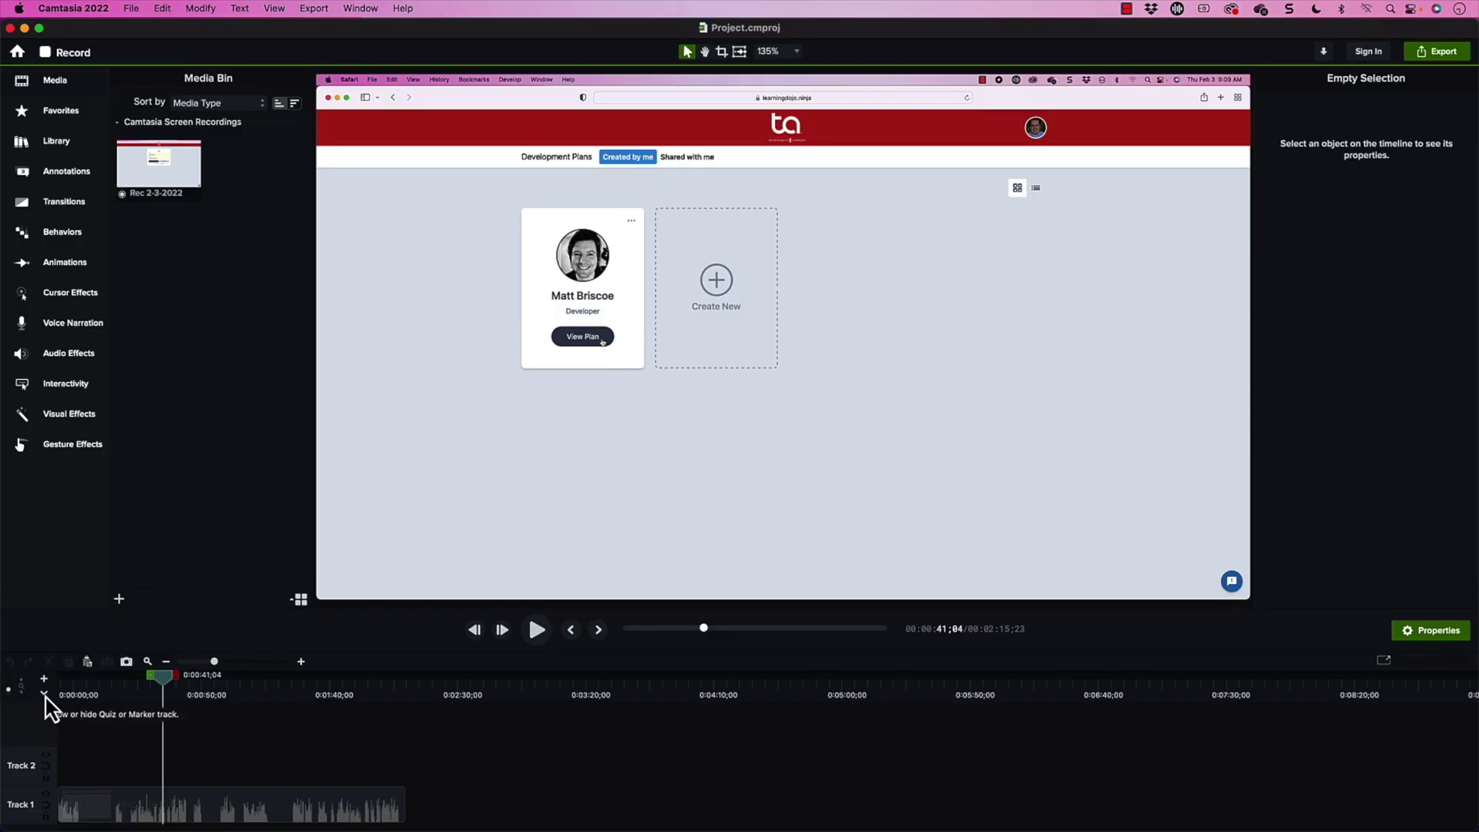
click(43, 694)
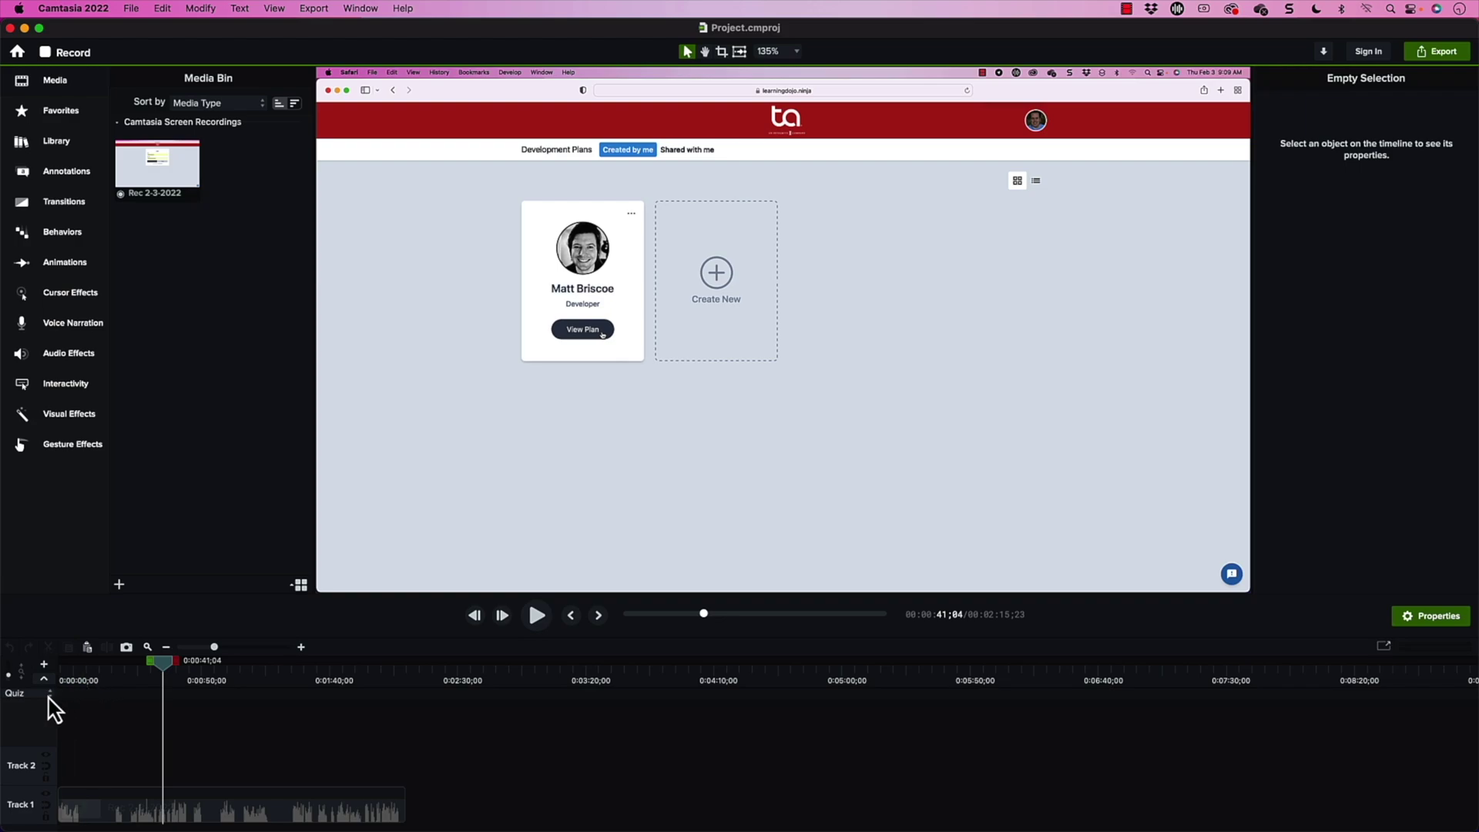
- Set the track to Marker and add a 'Logged In' marker at about 0:20
click(49, 698)
click(55, 696)
drag(117, 676, 110, 673)
click(43, 695)
key(Return)
click(114, 697)
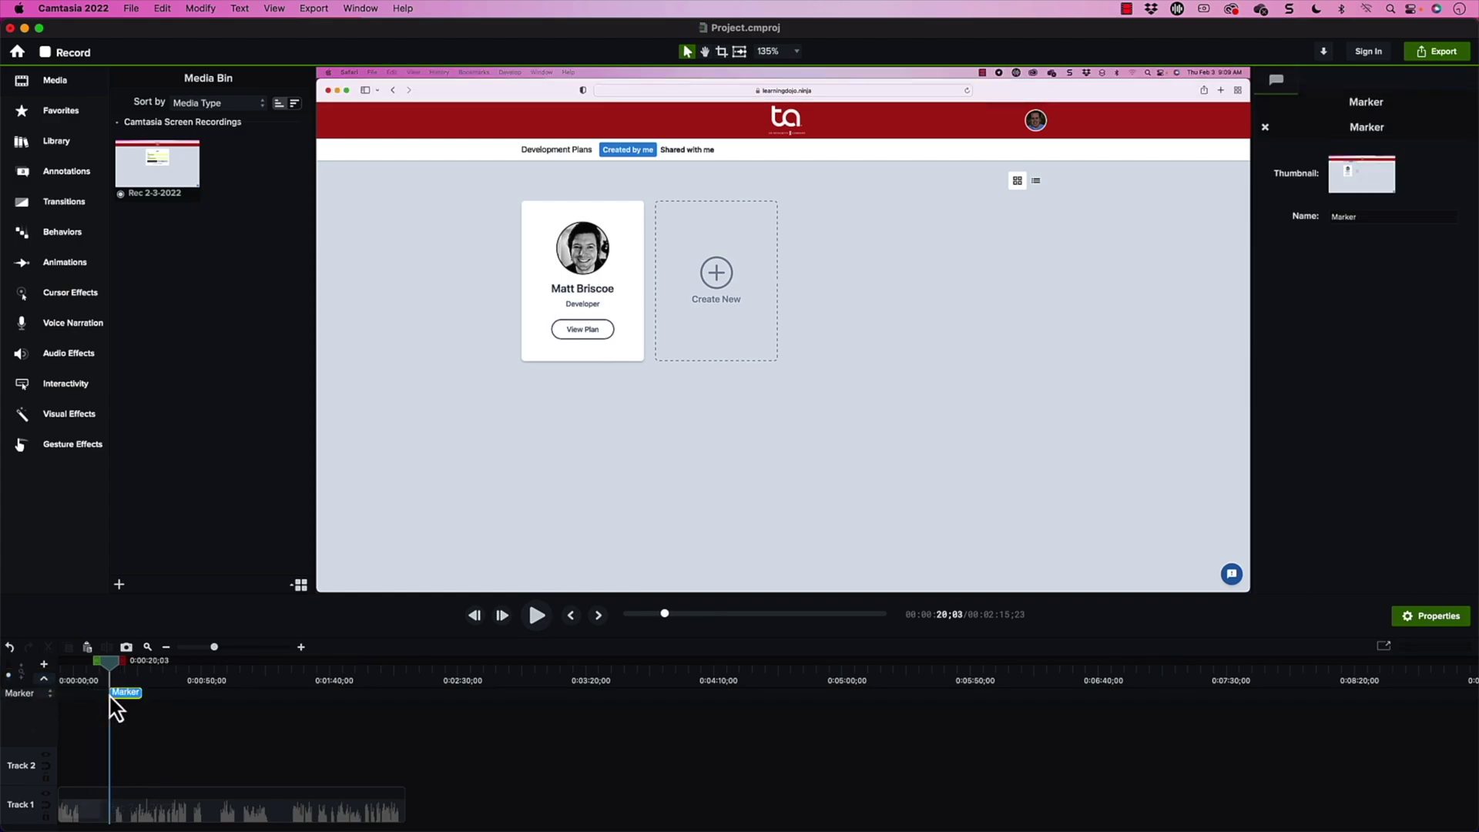
double_click(1370, 222)
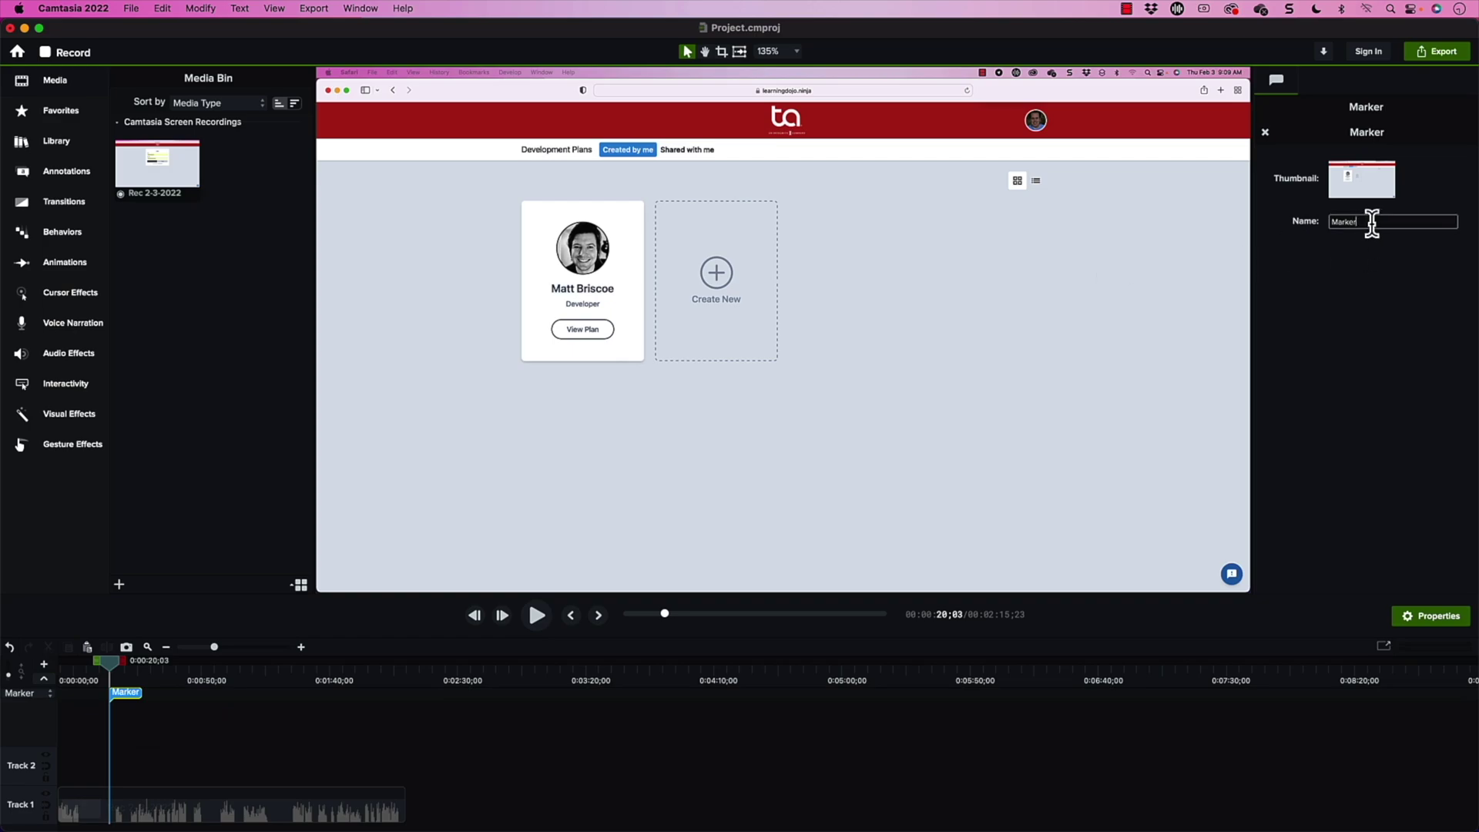
text(Logged In)
- Add a second marker named 'Agenda Item' at about 1:08
drag(224, 680, 232, 682)
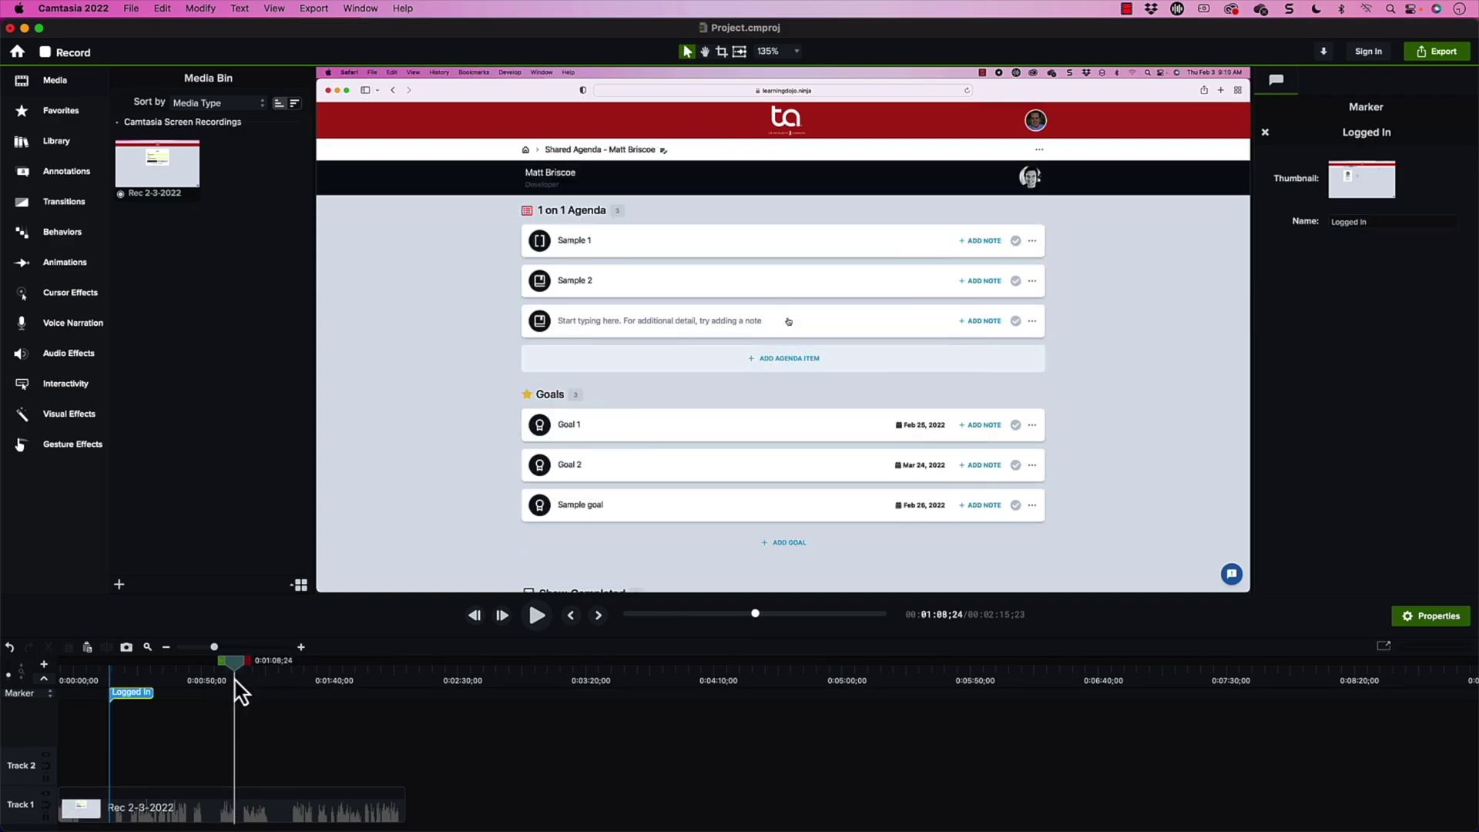
click(233, 695)
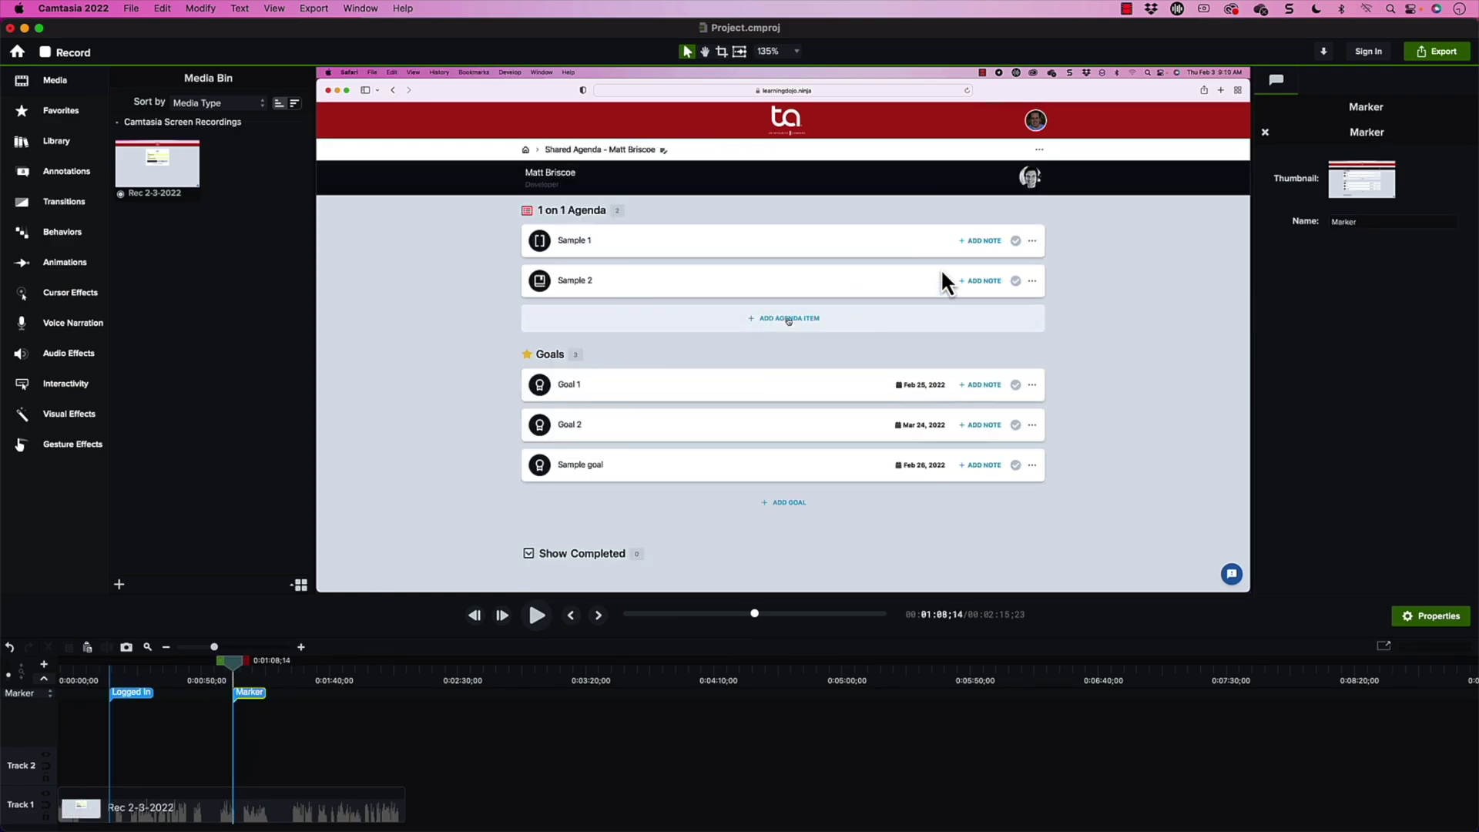
double_click(1357, 221)
text(Agenda Item)
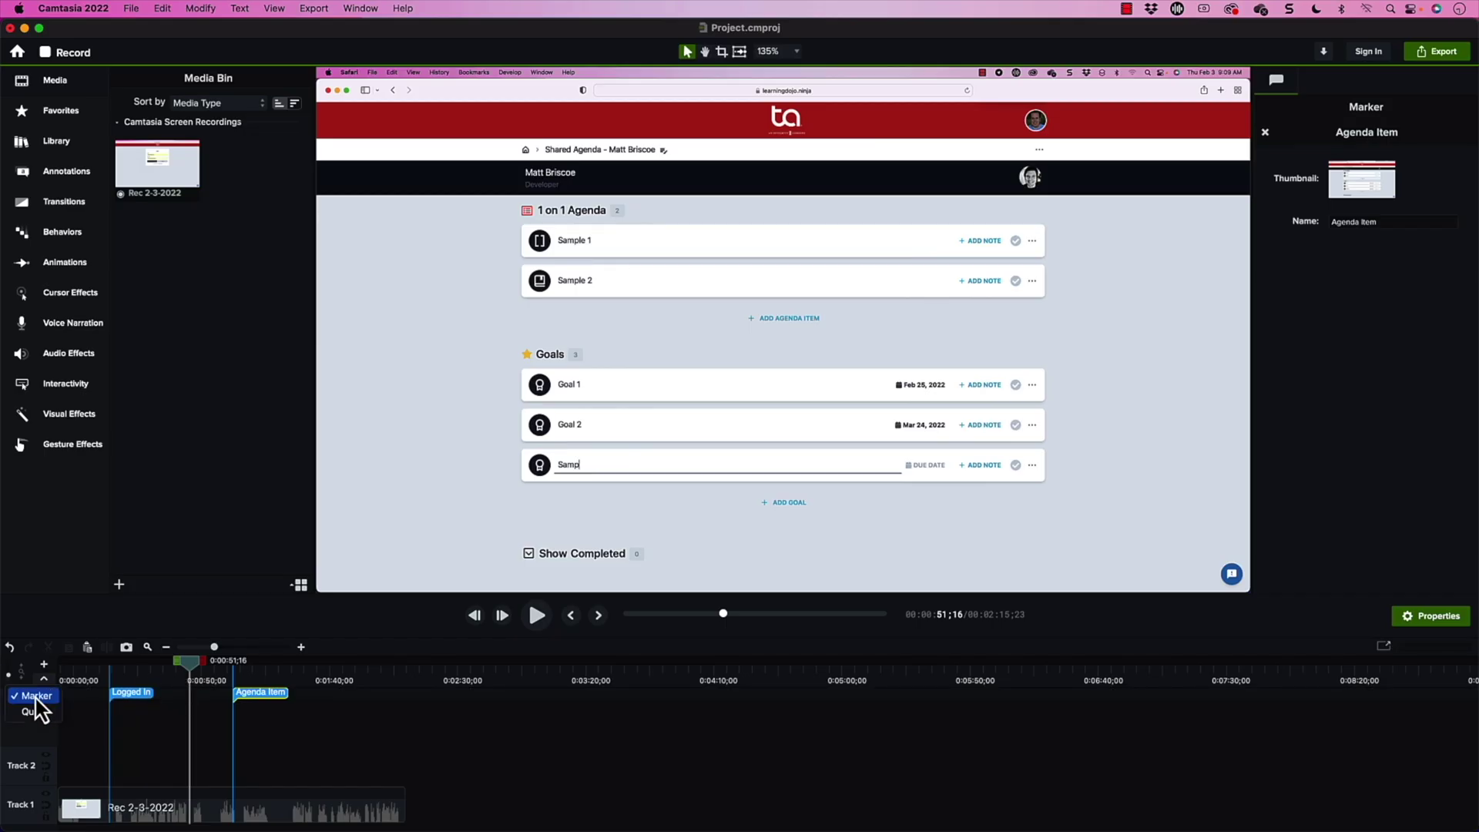
- Switch the track to Quiz and add Quiz 1 at the playhead near 0:46
click(46, 711)
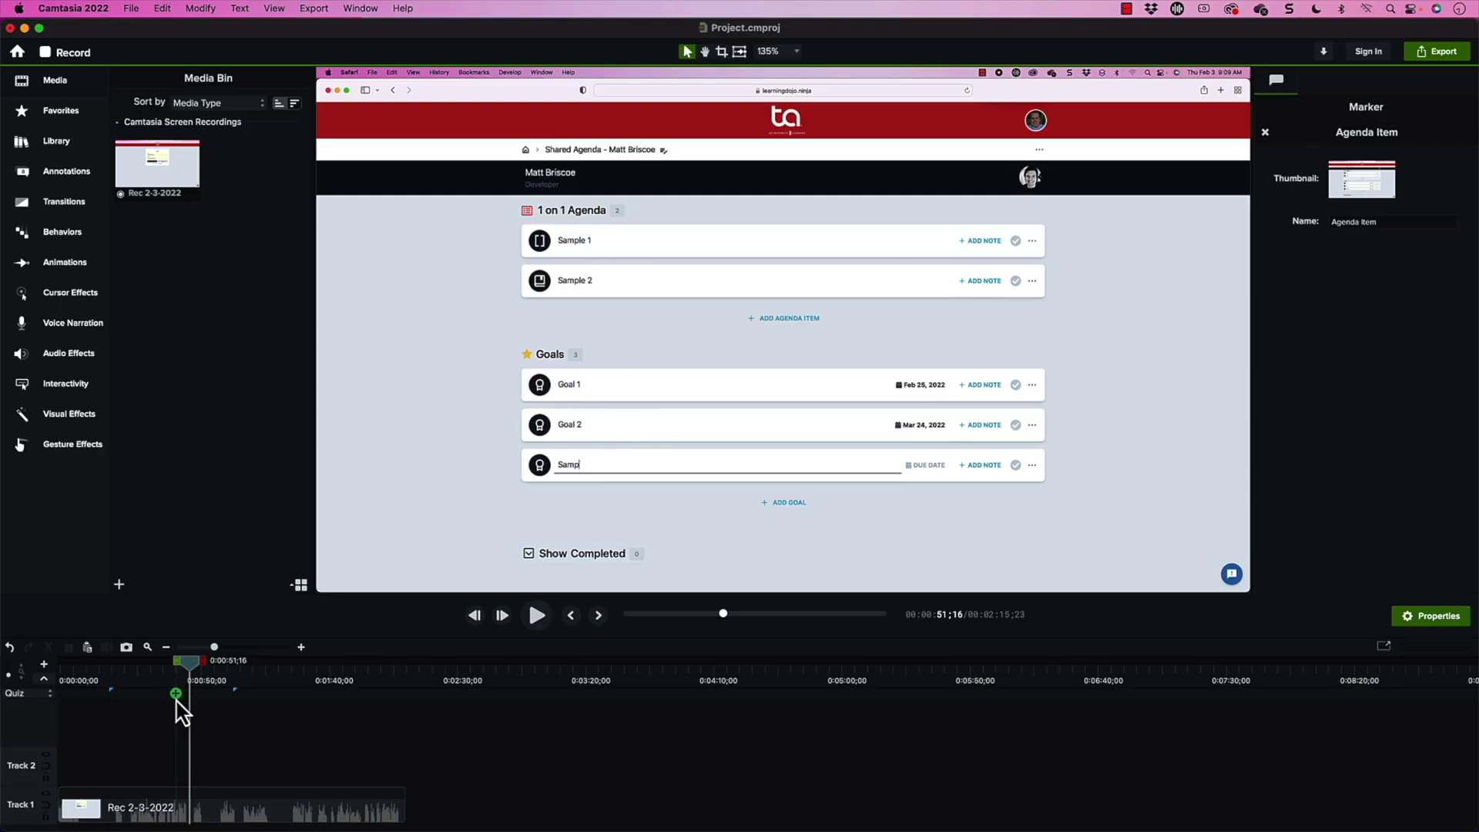
click(178, 695)
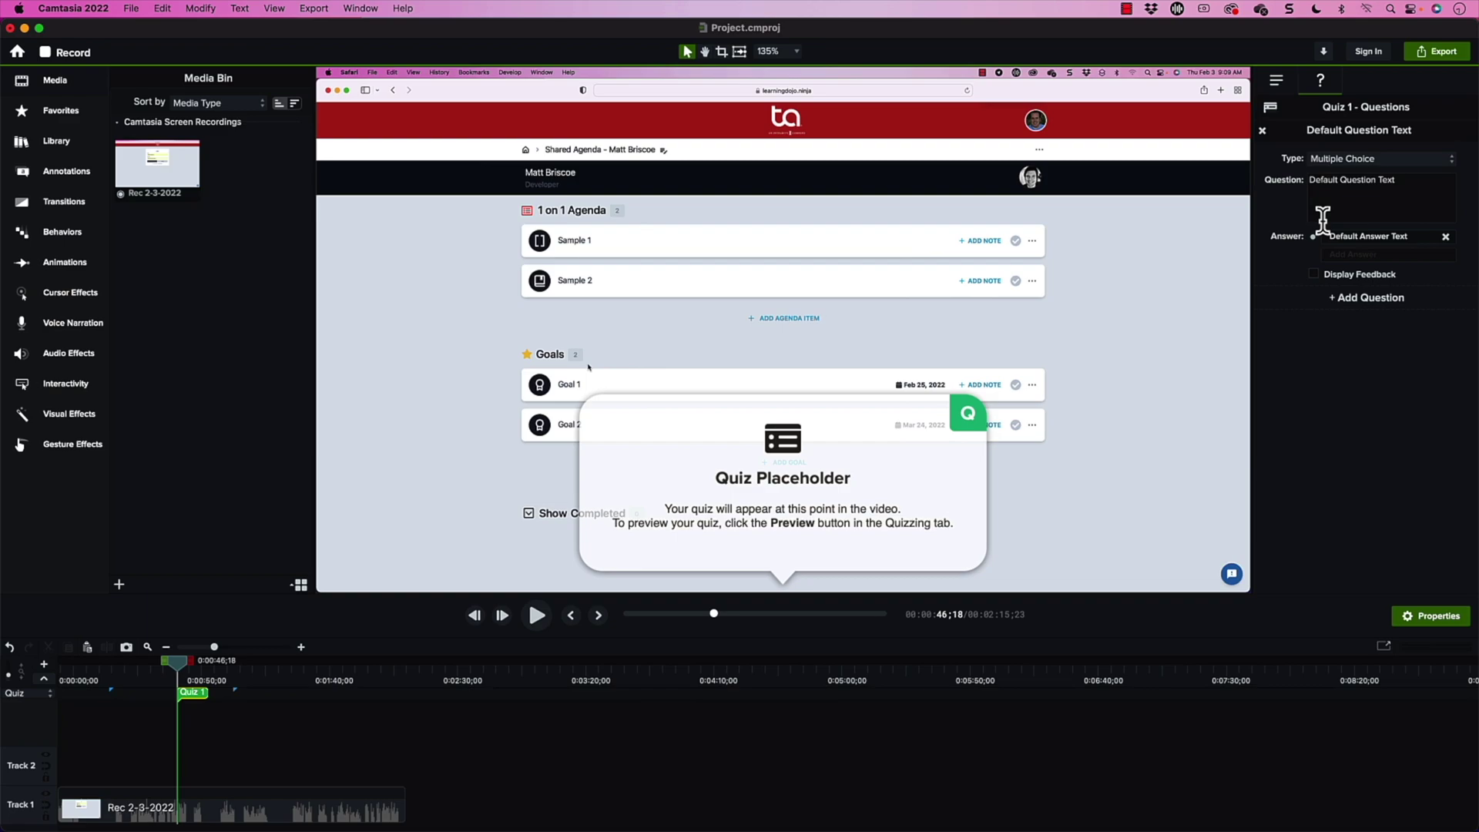
- Change Quiz 1's question to 'What is the answer to this question?', keeping Multiple Choice
triple_click(1409, 197)
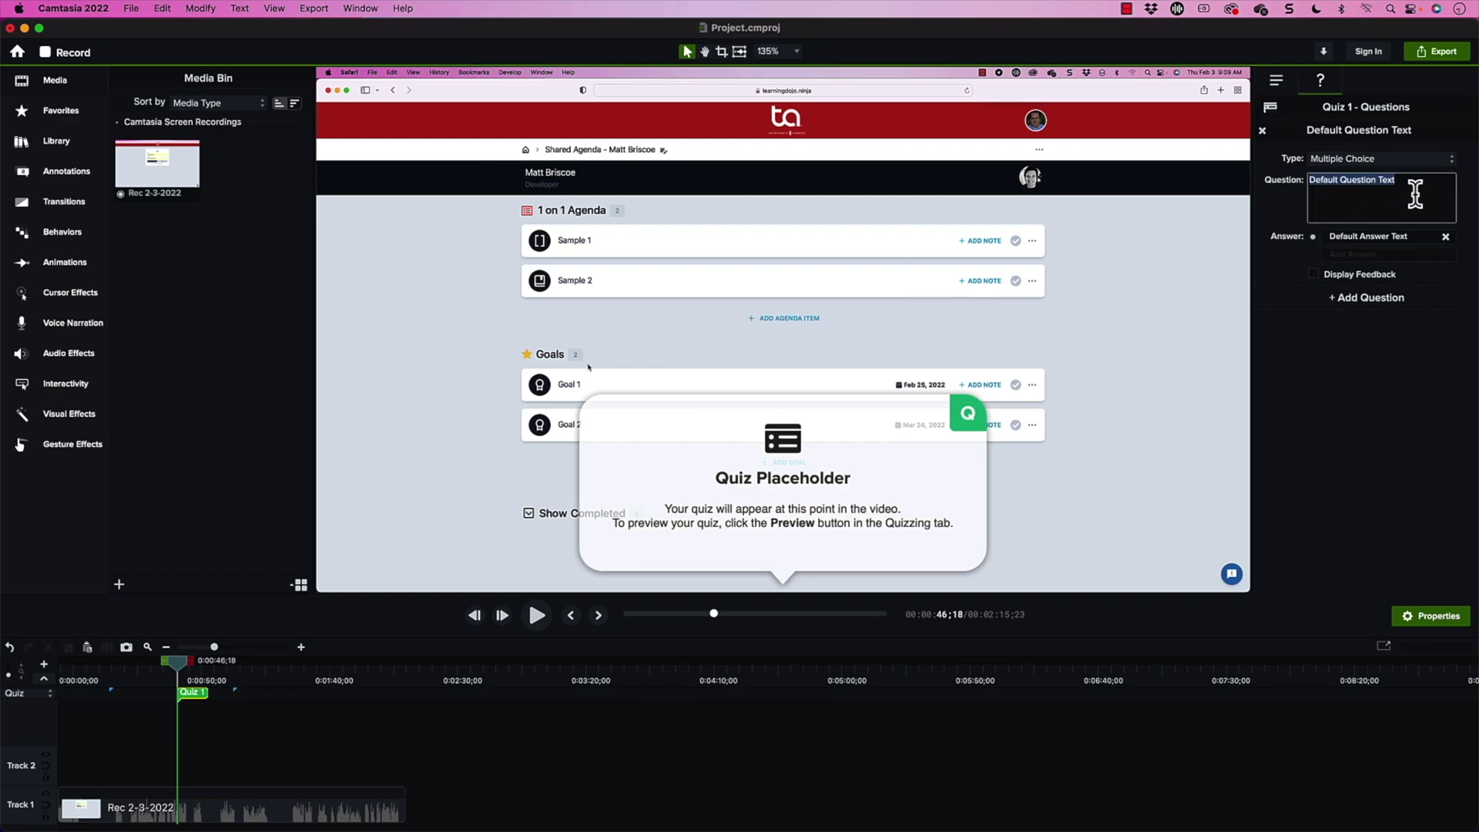
text(What is the answer to this question?)
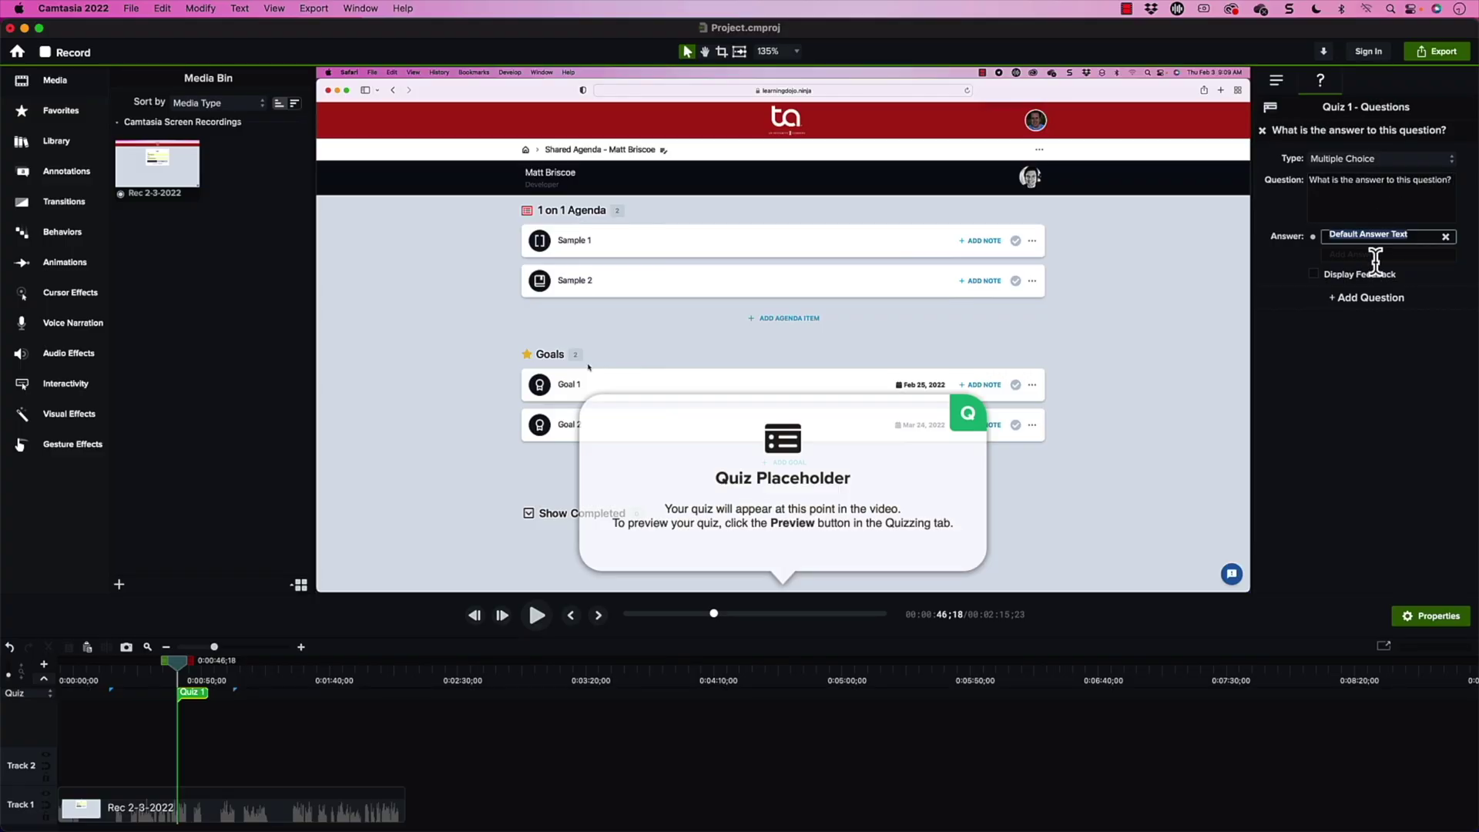
click(1397, 157)
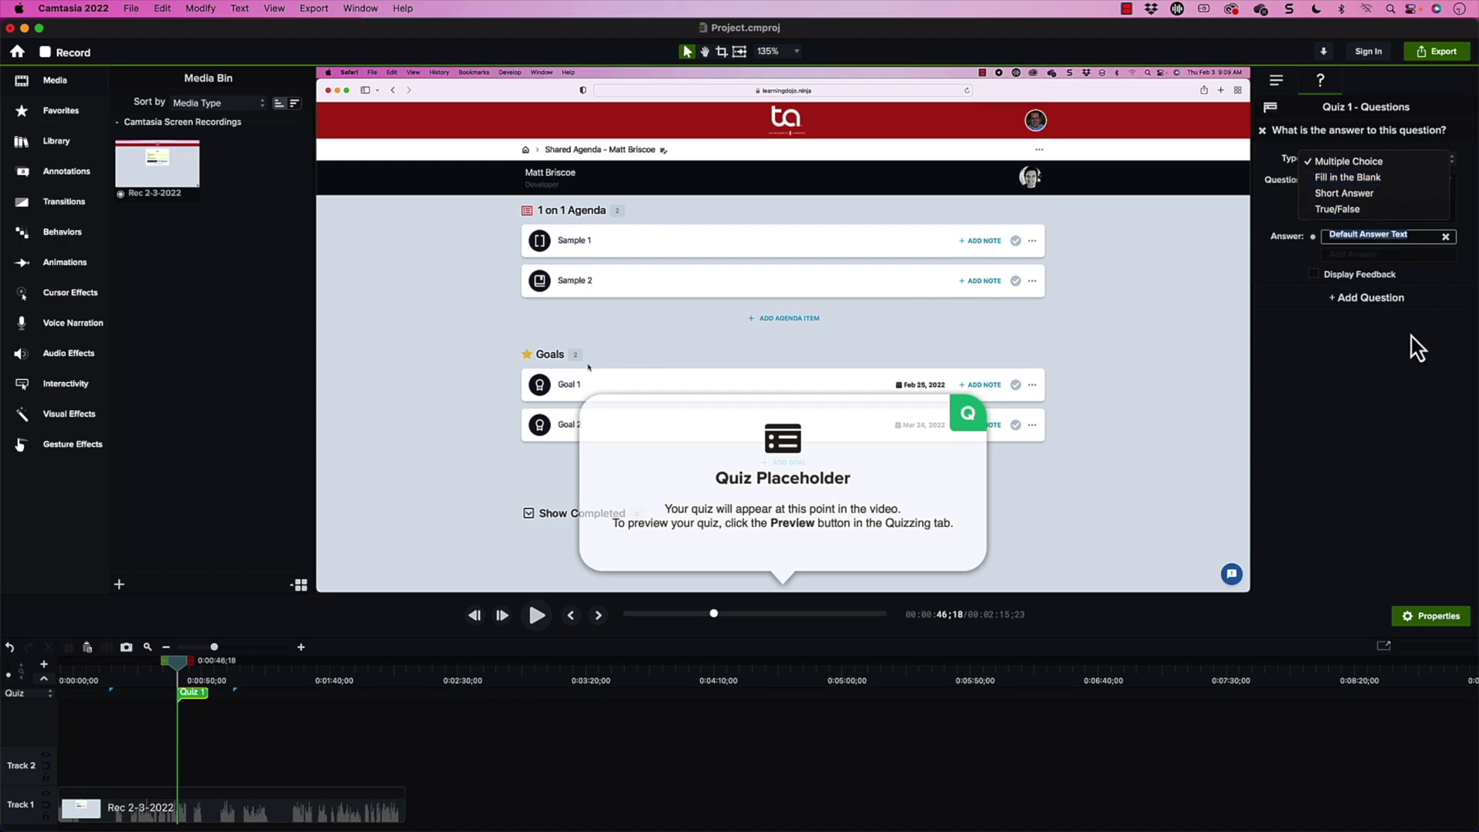
click(1398, 305)
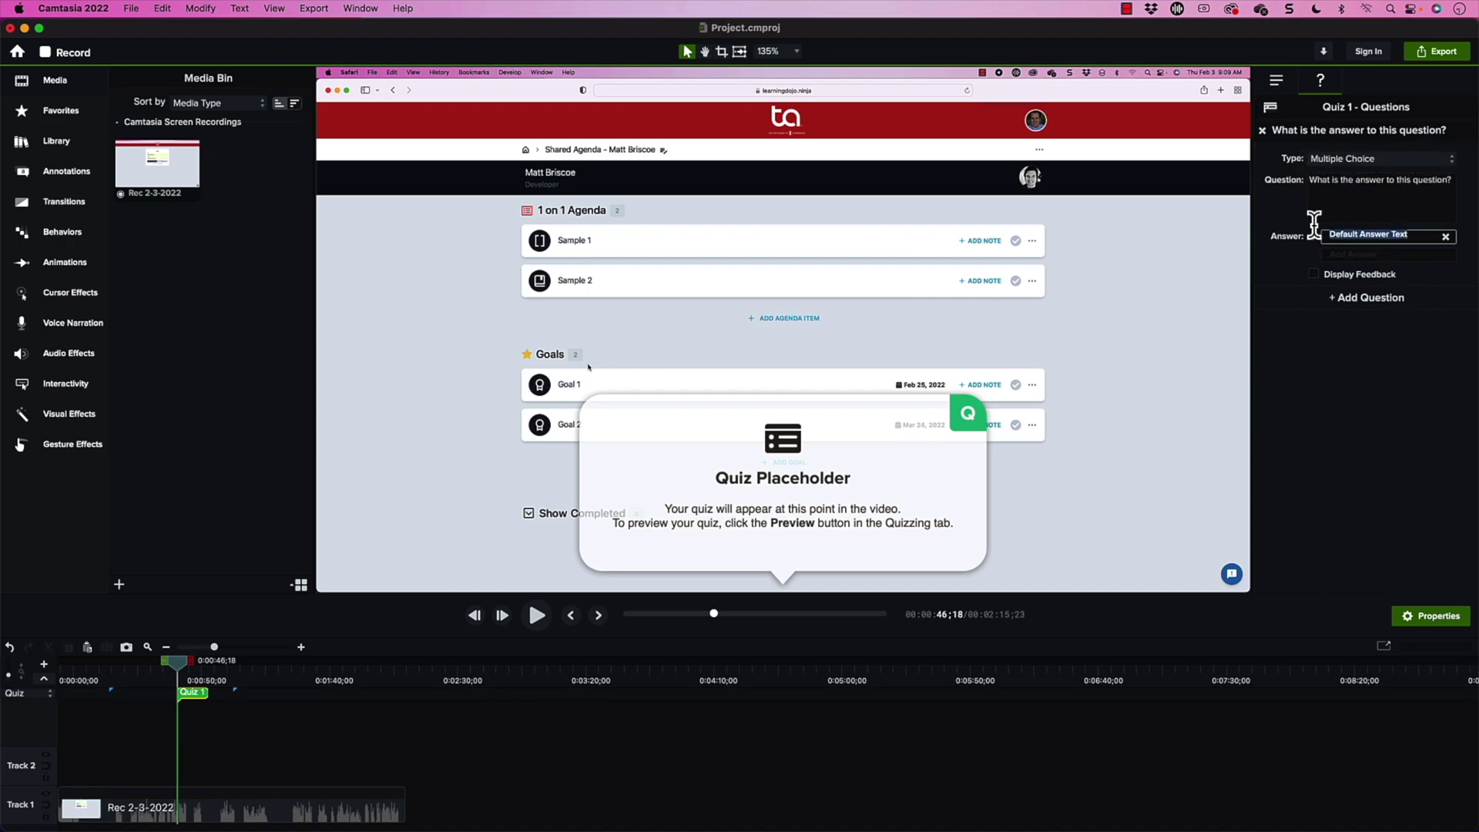
- Add answers Option A, Option B and Option C, marking Option B correct
text(Option A)
click(1343, 254)
text(Op)
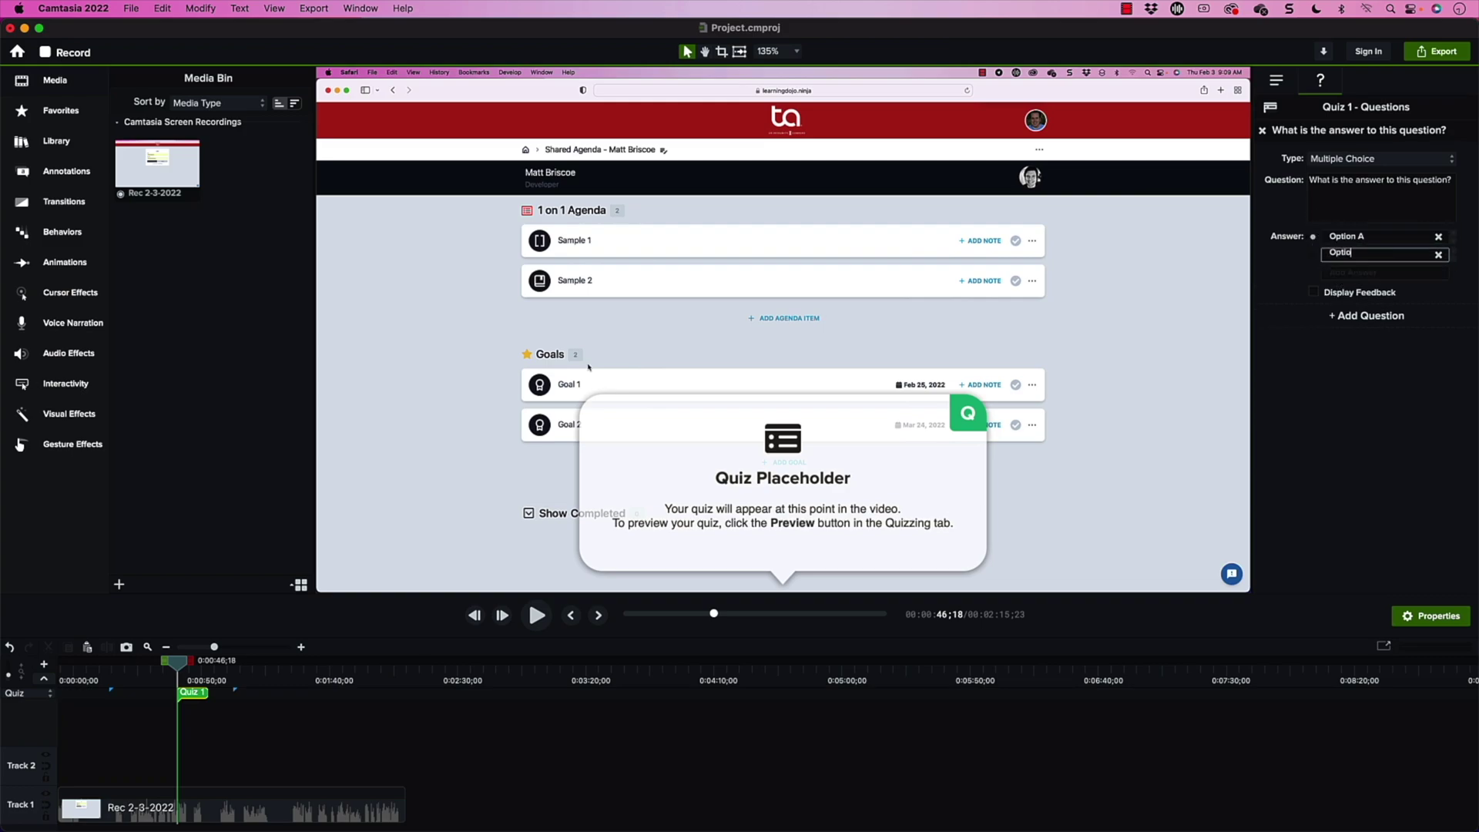
click(1347, 273)
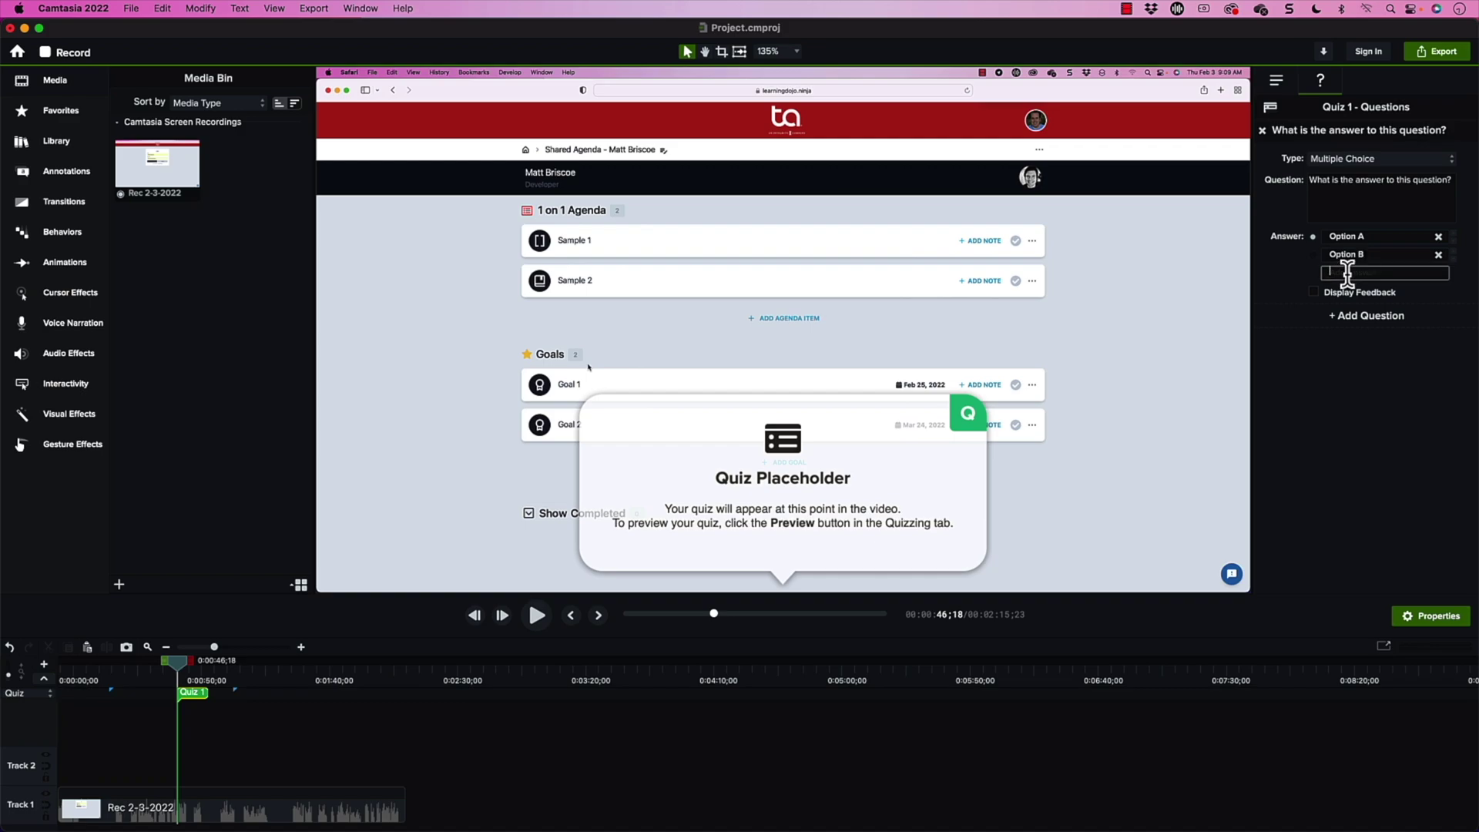
text(Option C)
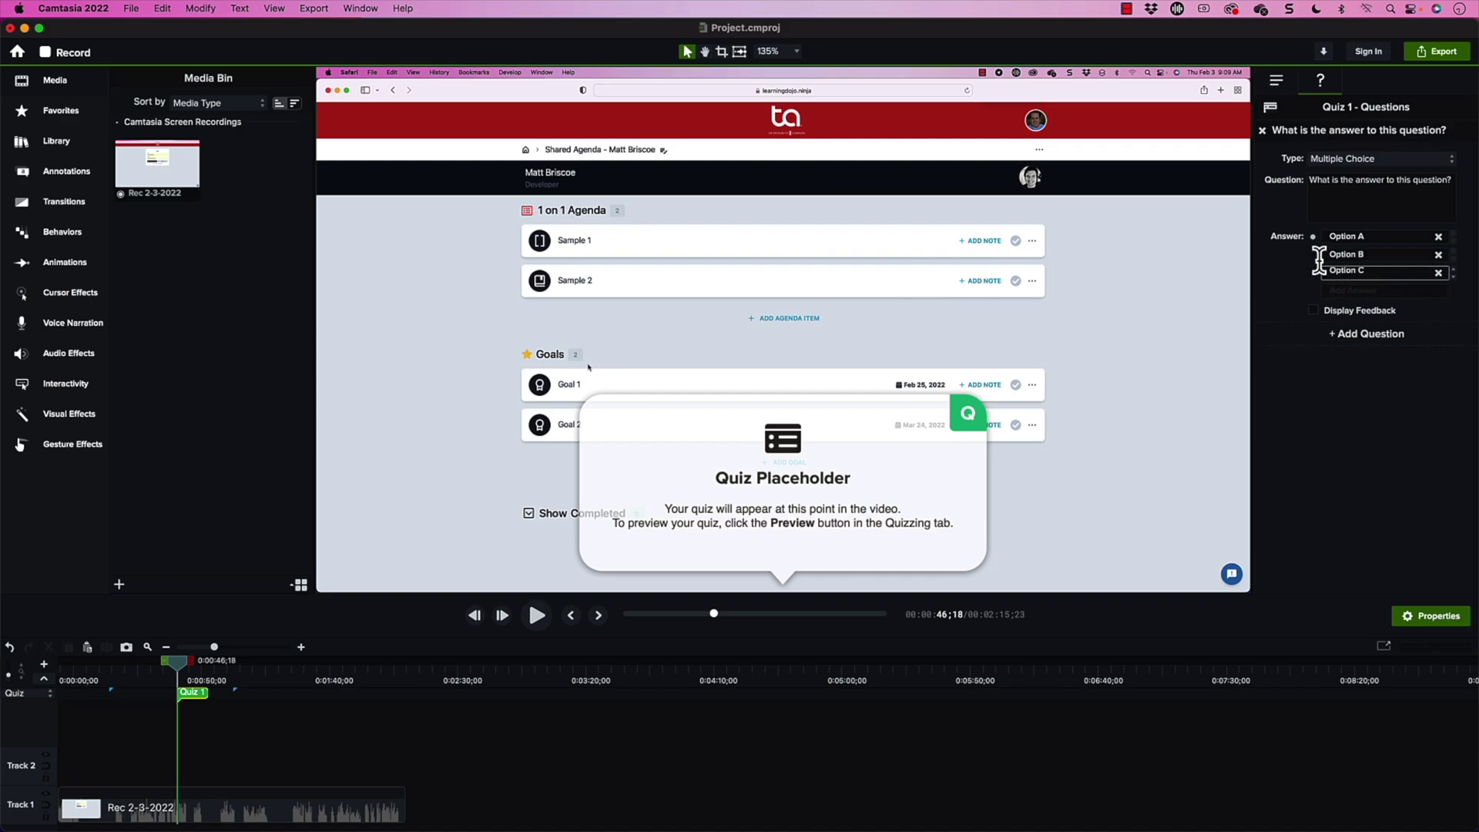
click(1313, 254)
- Enable feedback and enter 'Yes that is correct' for correct answers
click(1351, 311)
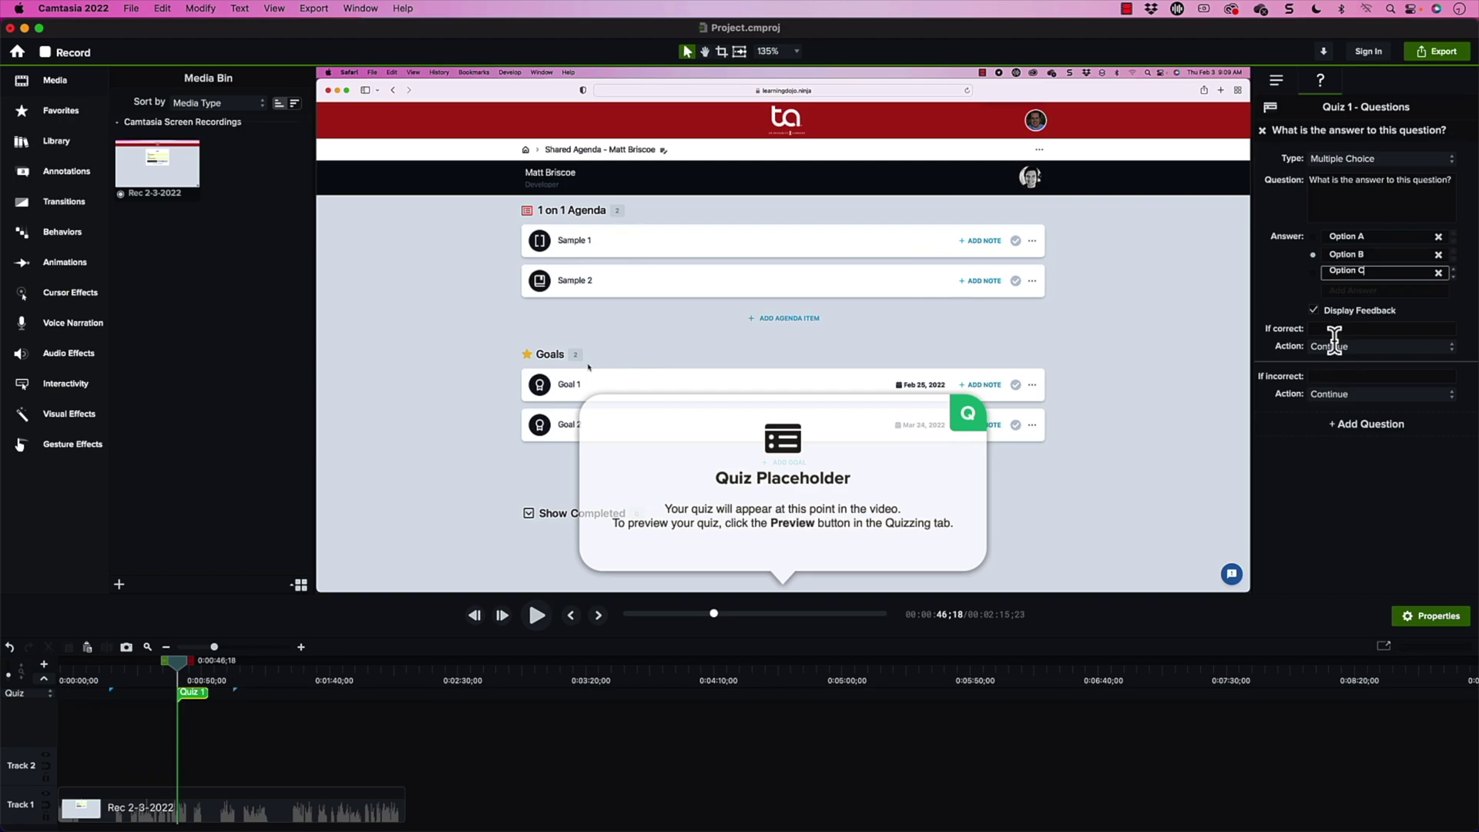
click(1337, 329)
text(Yes that is correct)
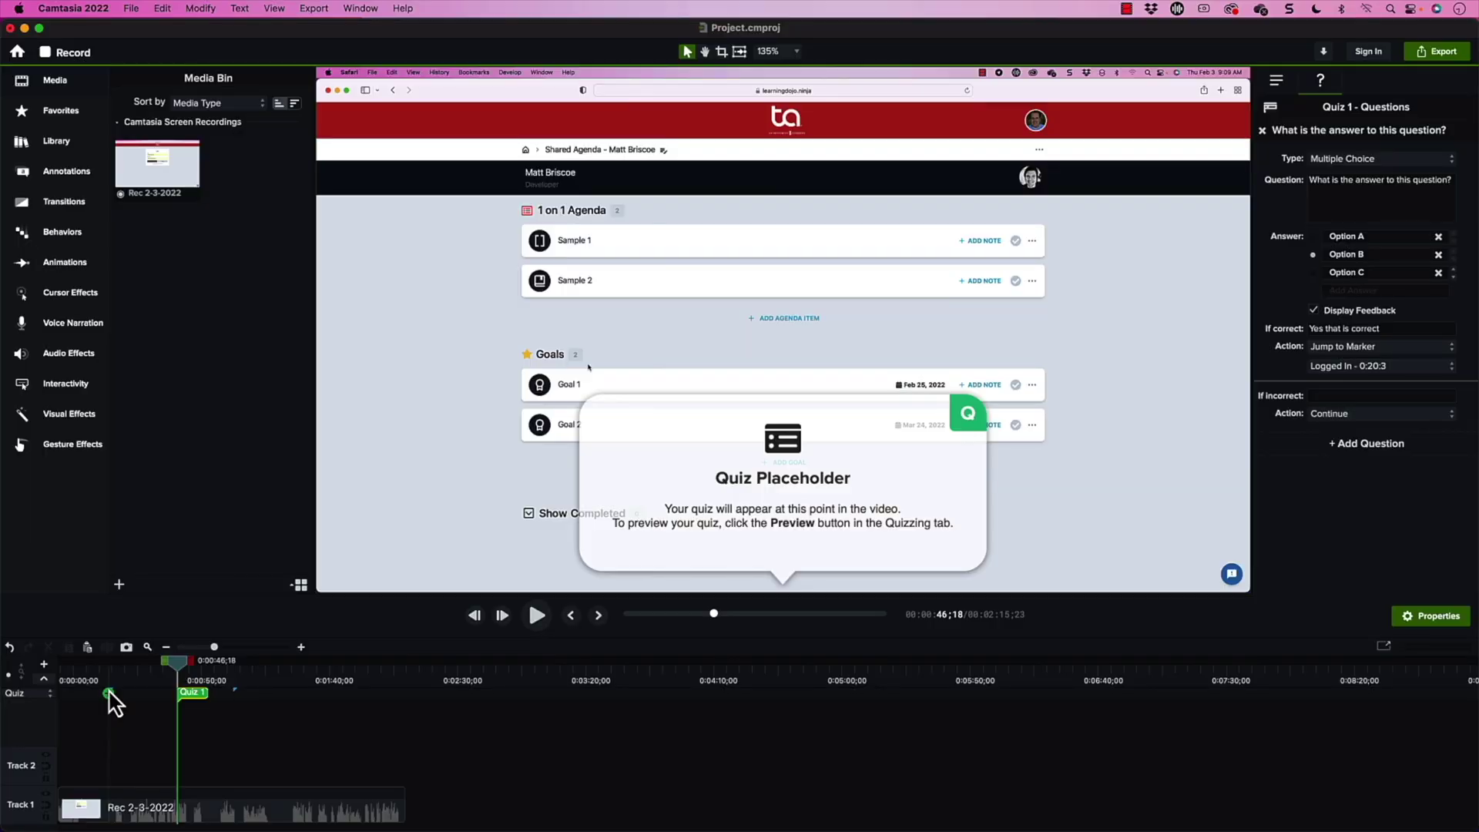
- Make correct answers jump to the 'Agenda Item - 1:8:14' marker
click(1350, 366)
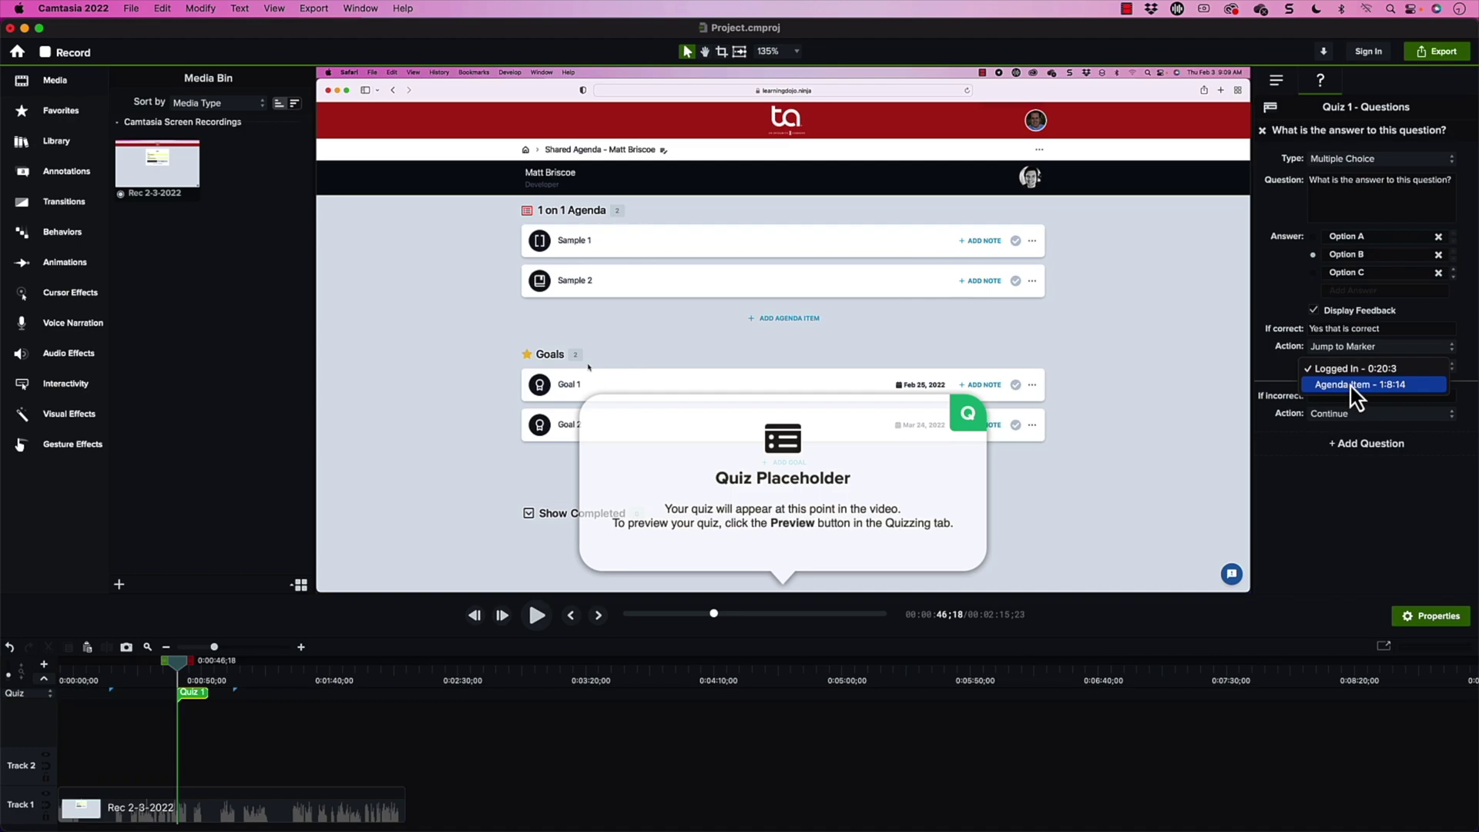
click(1354, 386)
click(1357, 348)
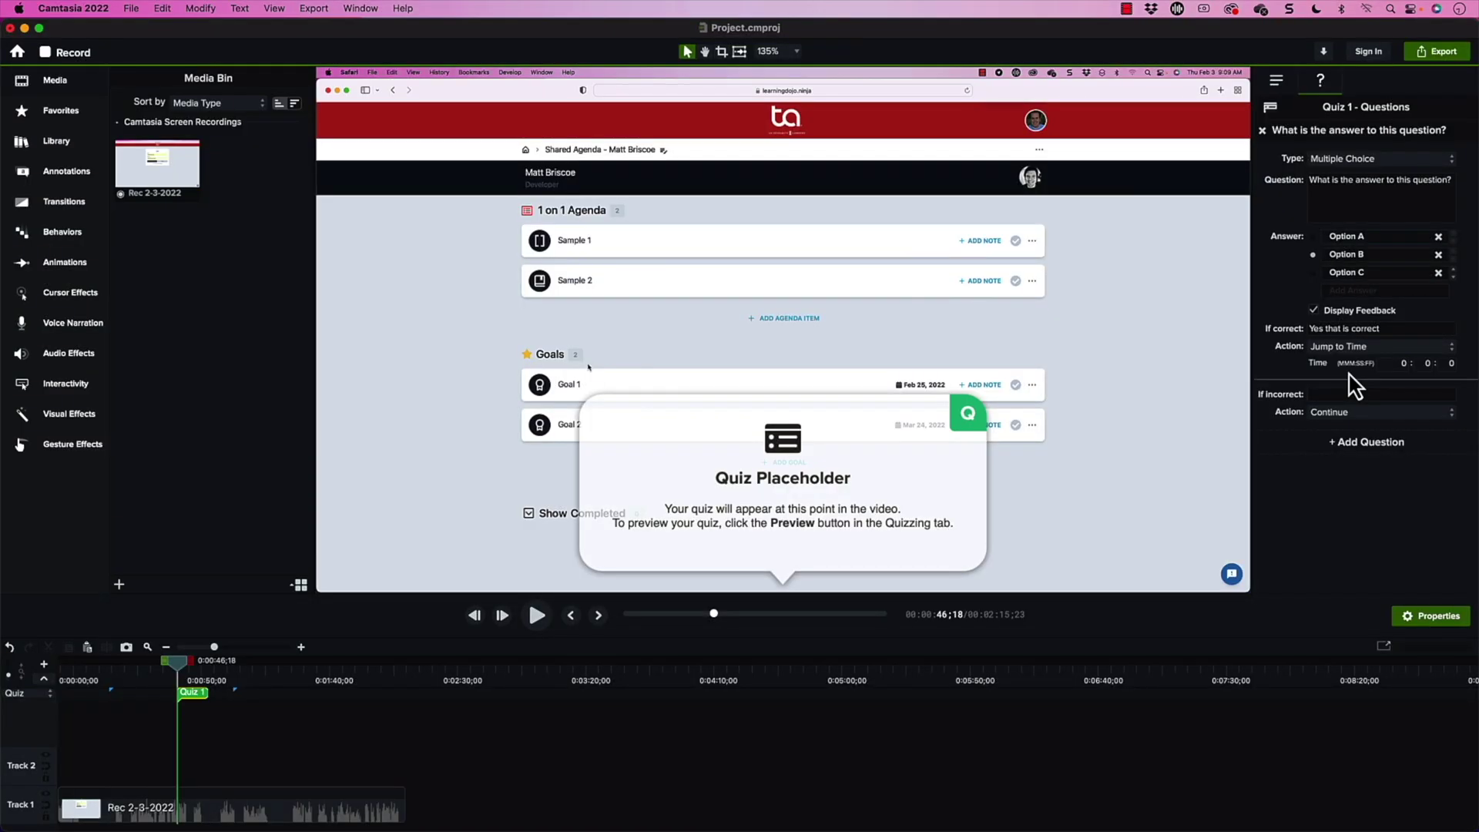
click(1354, 348)
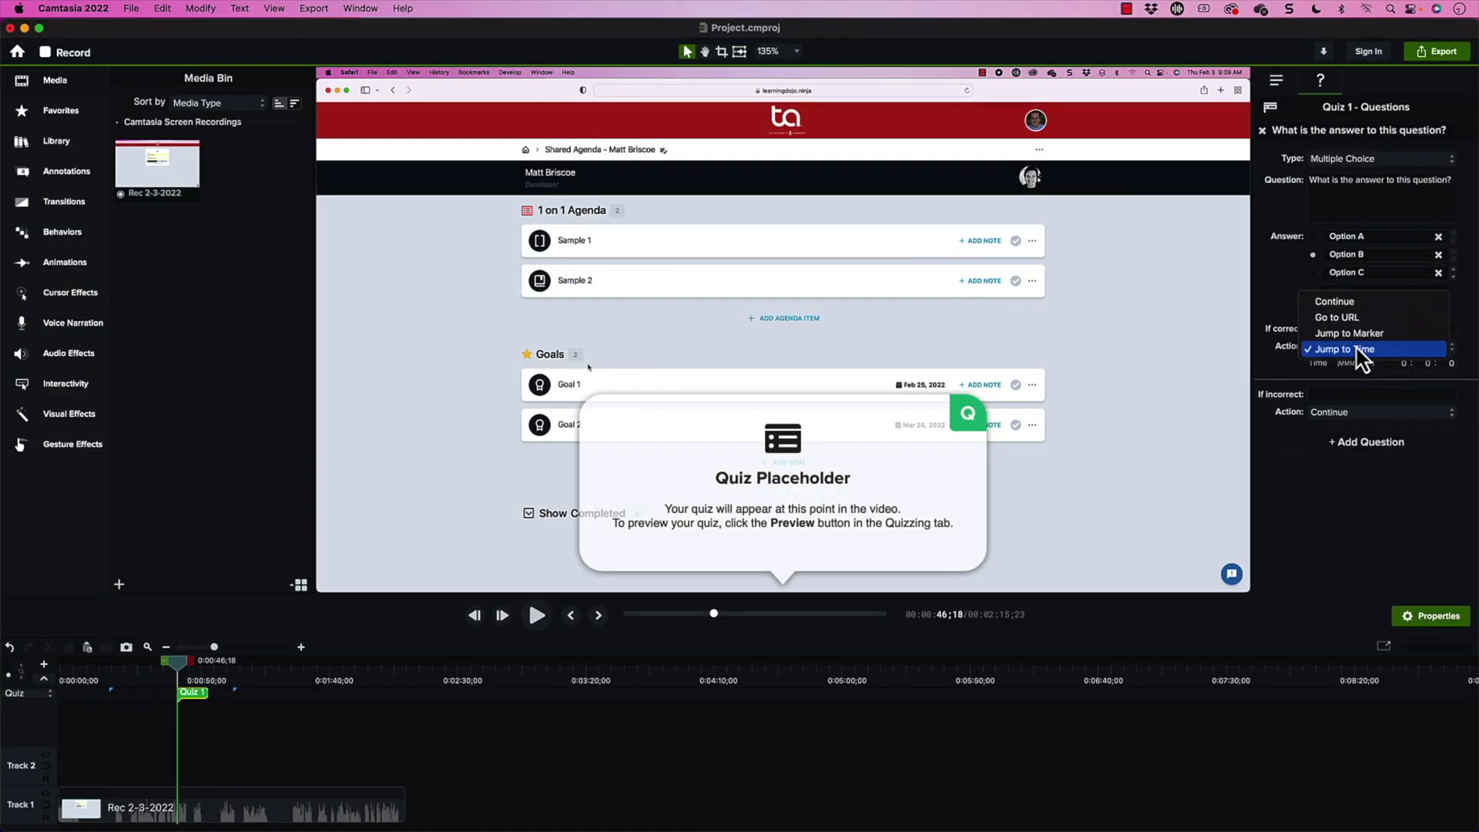
click(1360, 333)
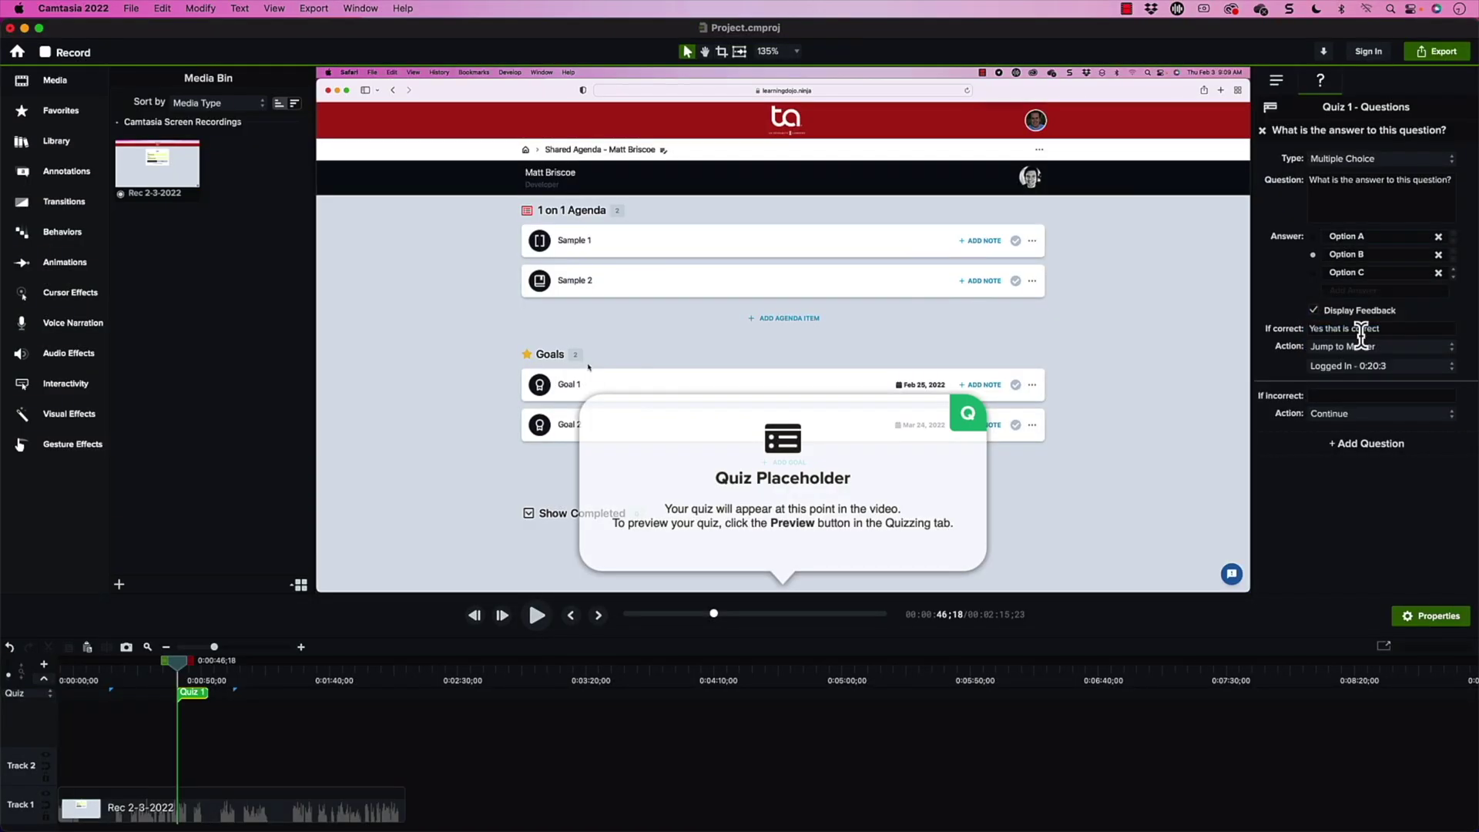
click(1379, 365)
click(1370, 396)
- Enter 'Sorry, lets review' as incorrect feedback and make wrong answers jump to a set time
text(Sorry, lets review)
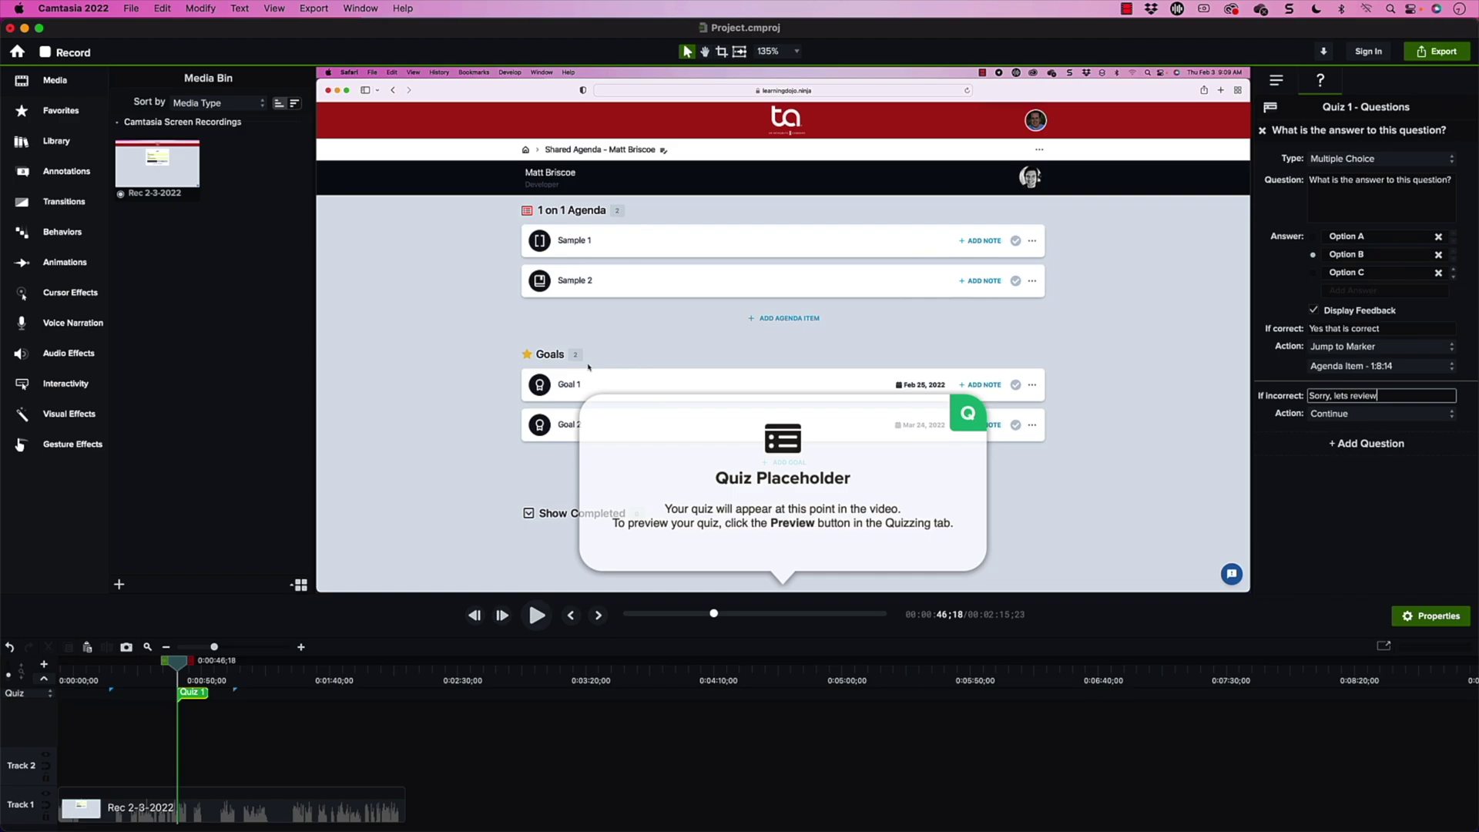
click(1426, 416)
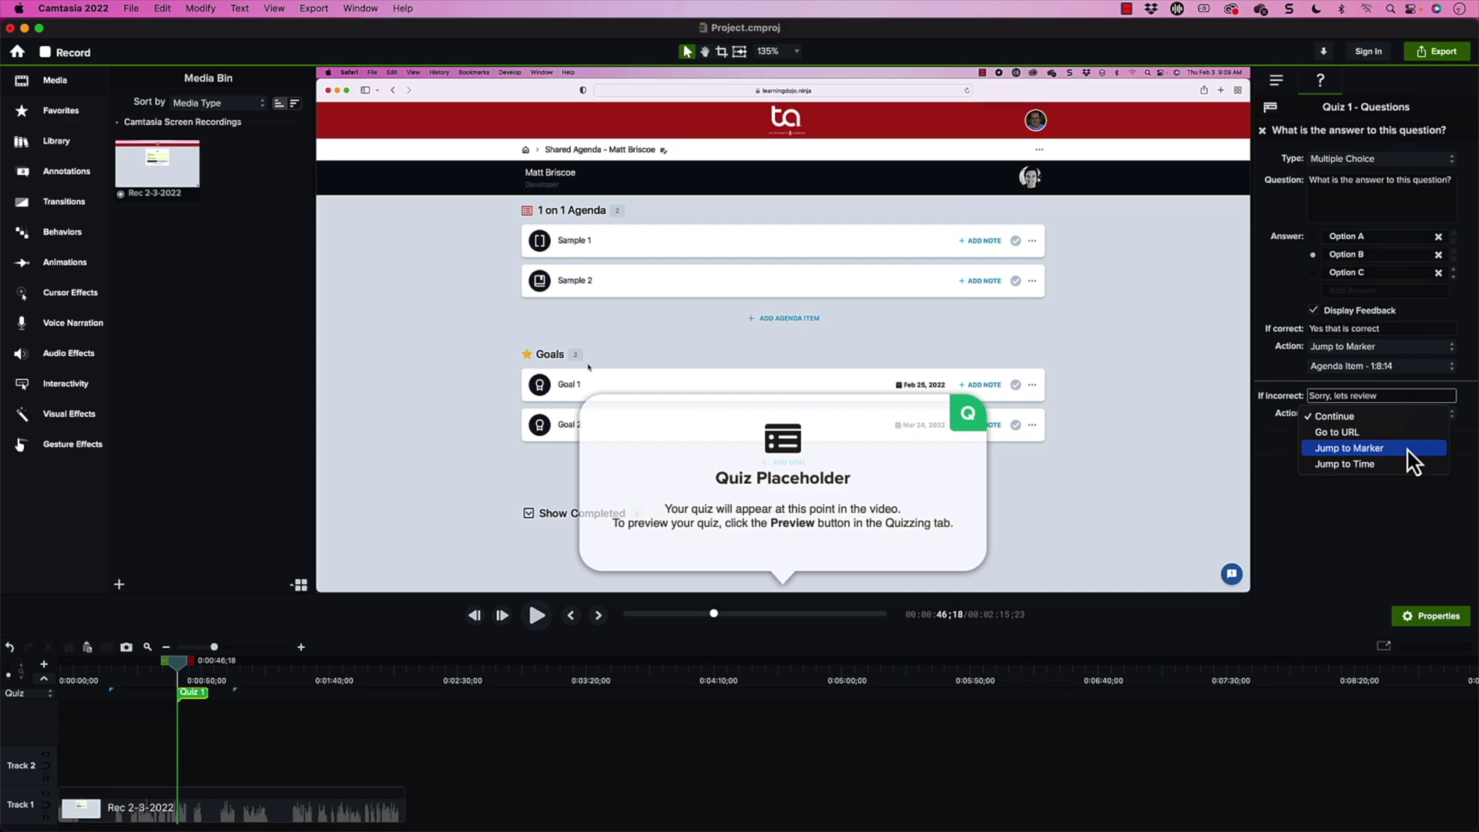
click(1376, 464)
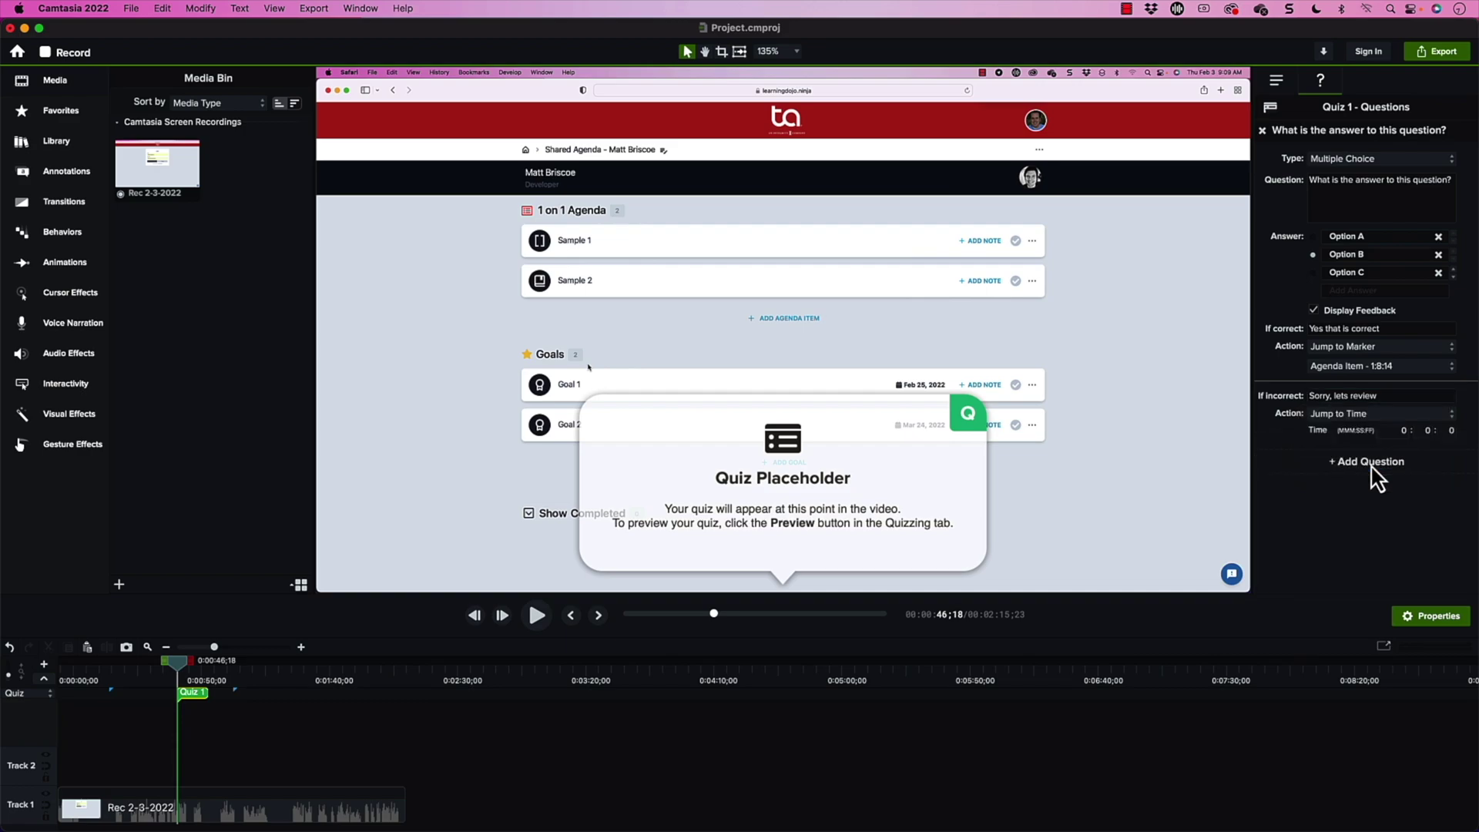
click(1397, 430)
click(1354, 414)
- Move the playhead to about 1:37 and add Quiz 2 there
drag(281, 678, 312, 682)
click(303, 694)
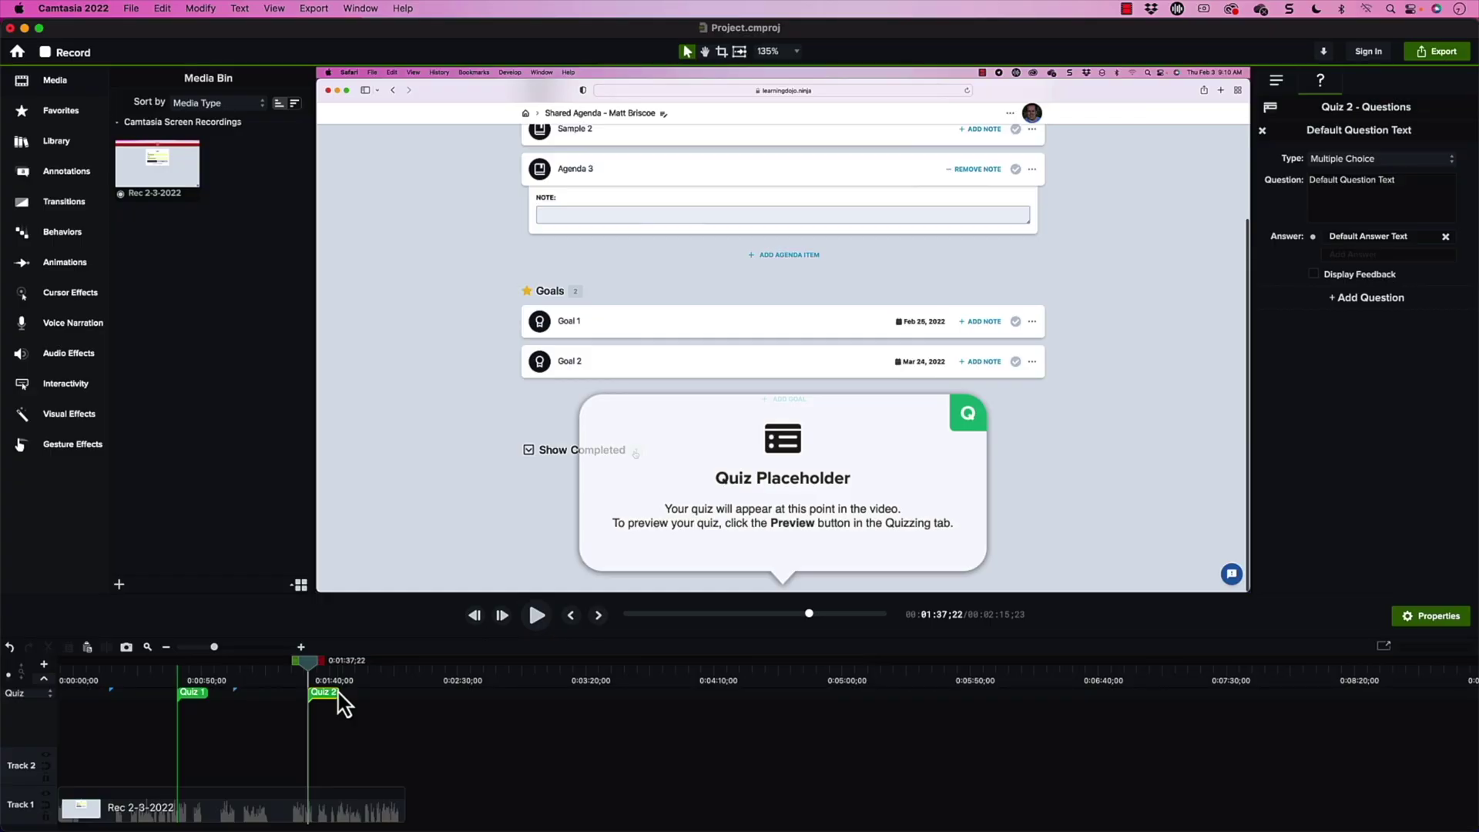
- Delete Quiz 2 and start an Export to Local File
key(Delete)
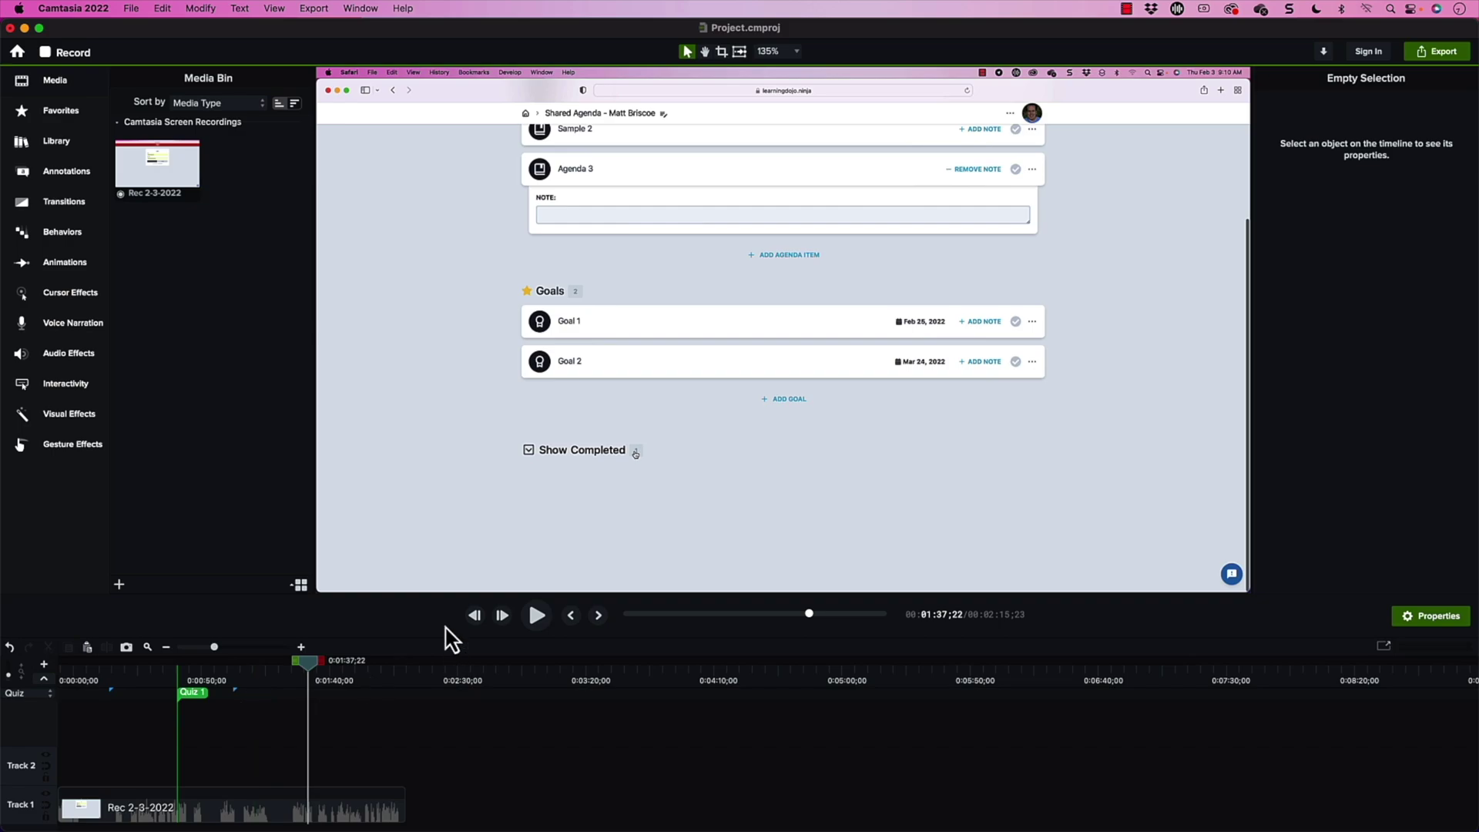
click(1425, 52)
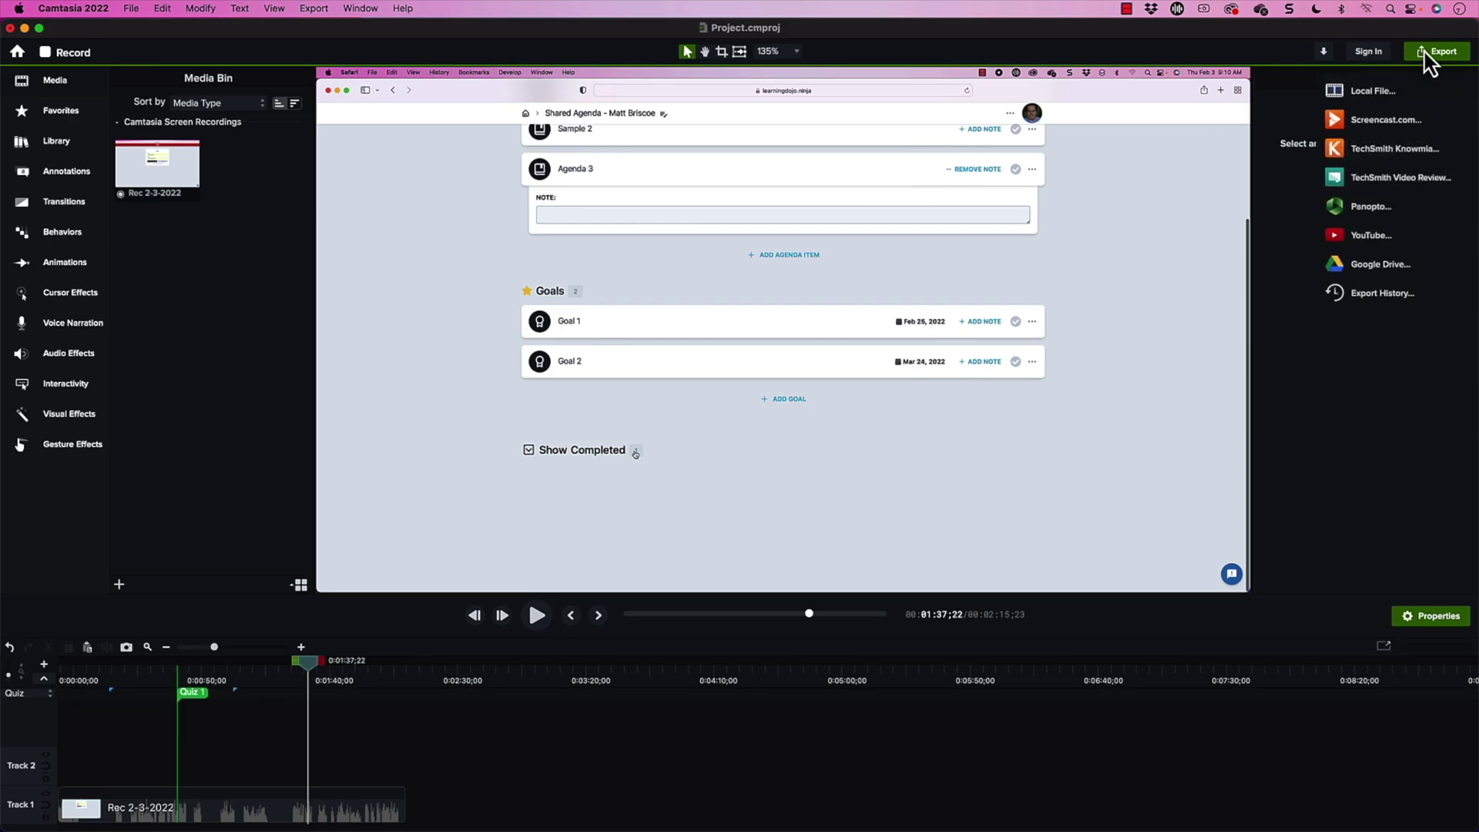
click(1381, 96)
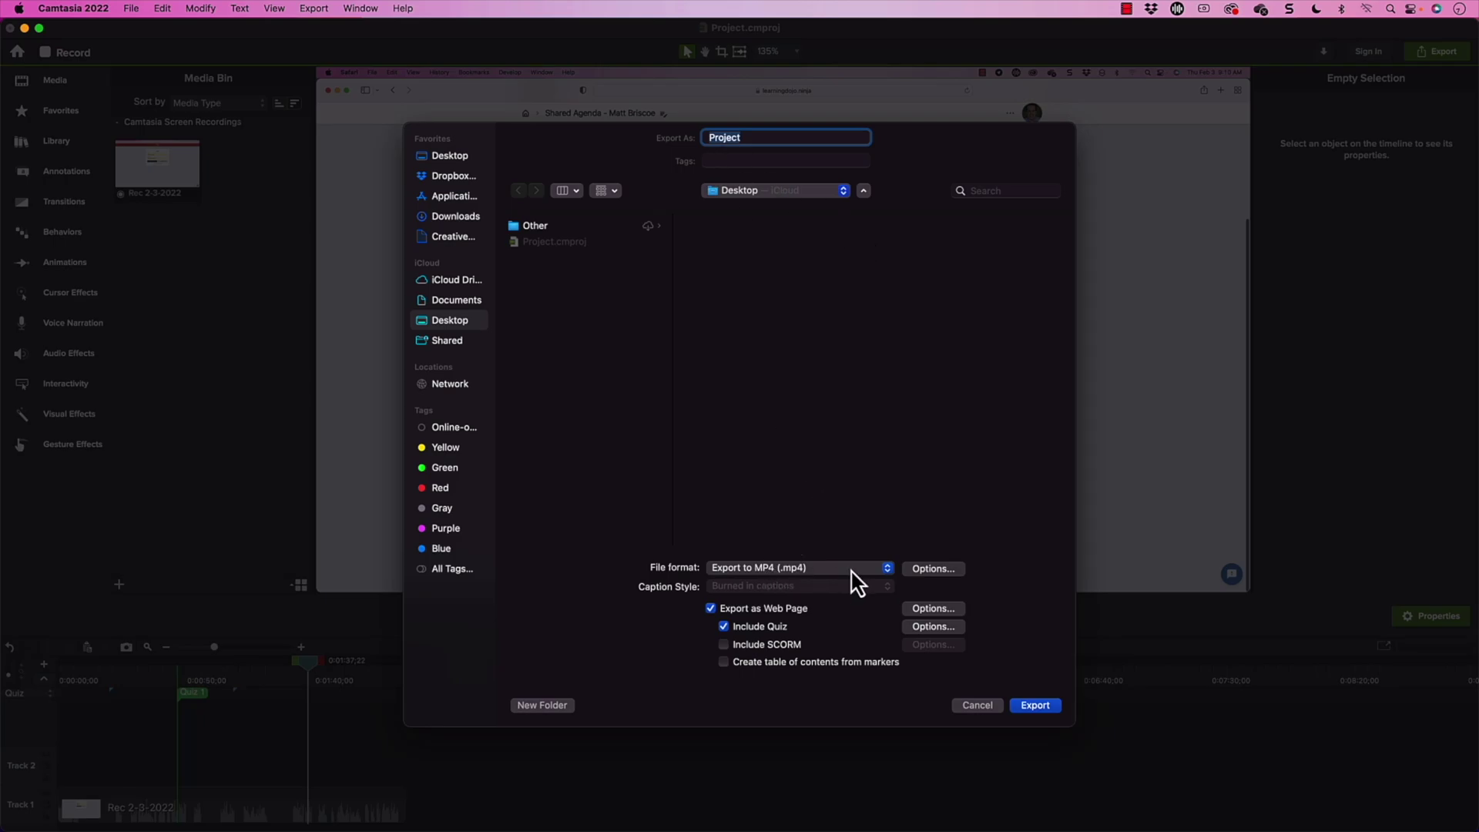
- Accept the advanced MP4 settings and the 1920 by 1080 web page embed size
click(942, 572)
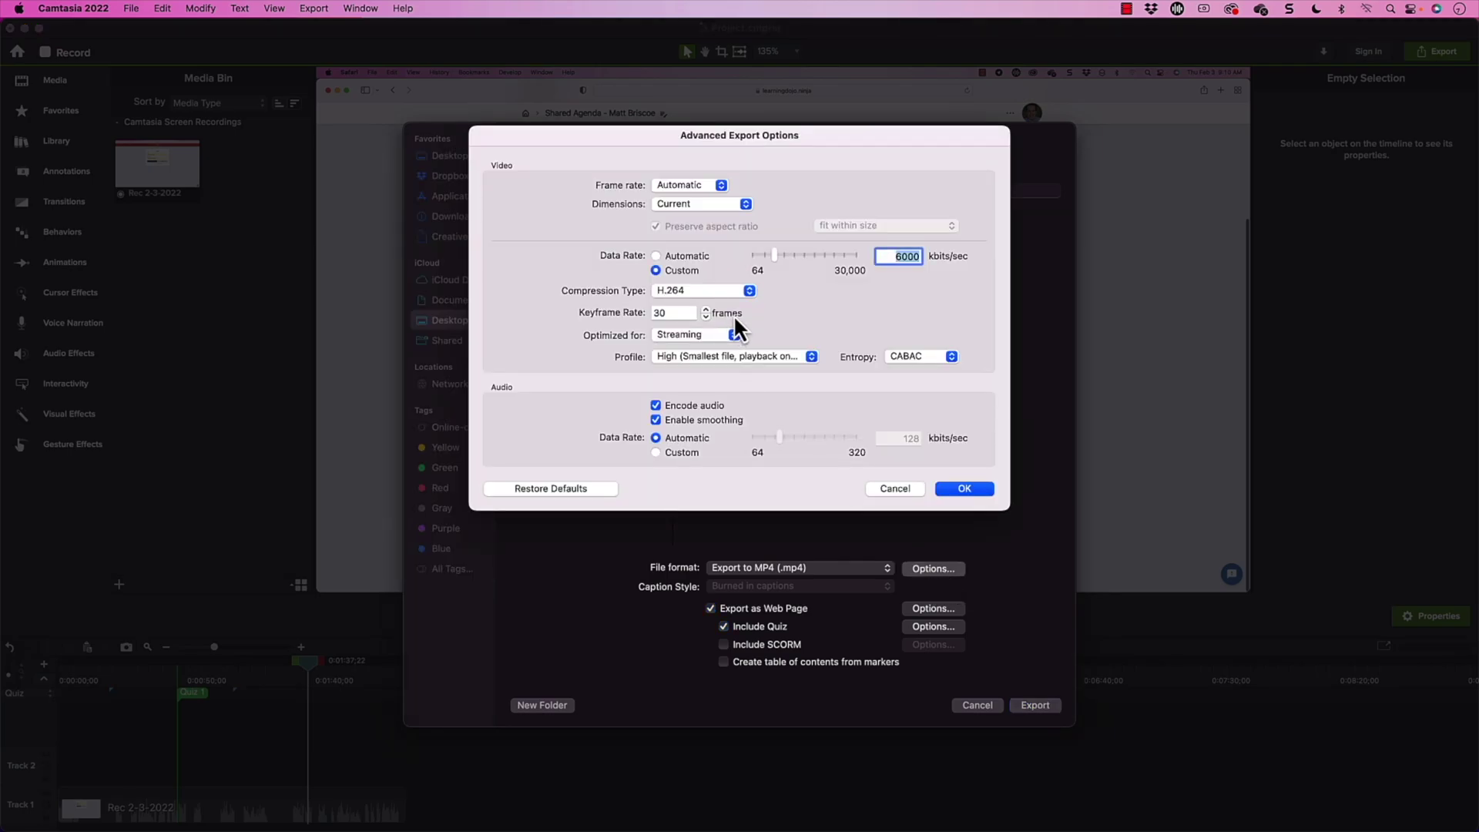
click(937, 494)
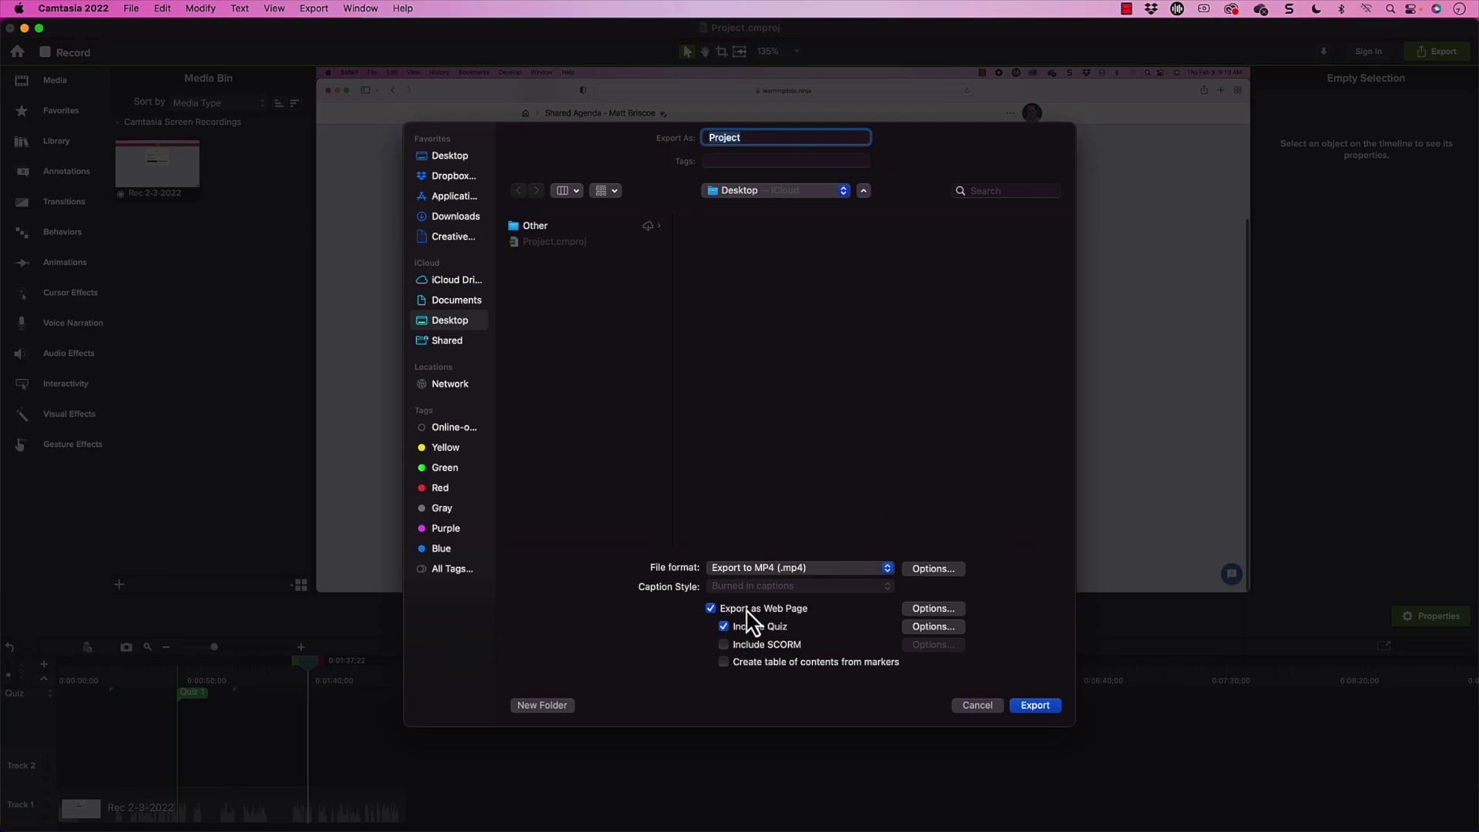
click(949, 610)
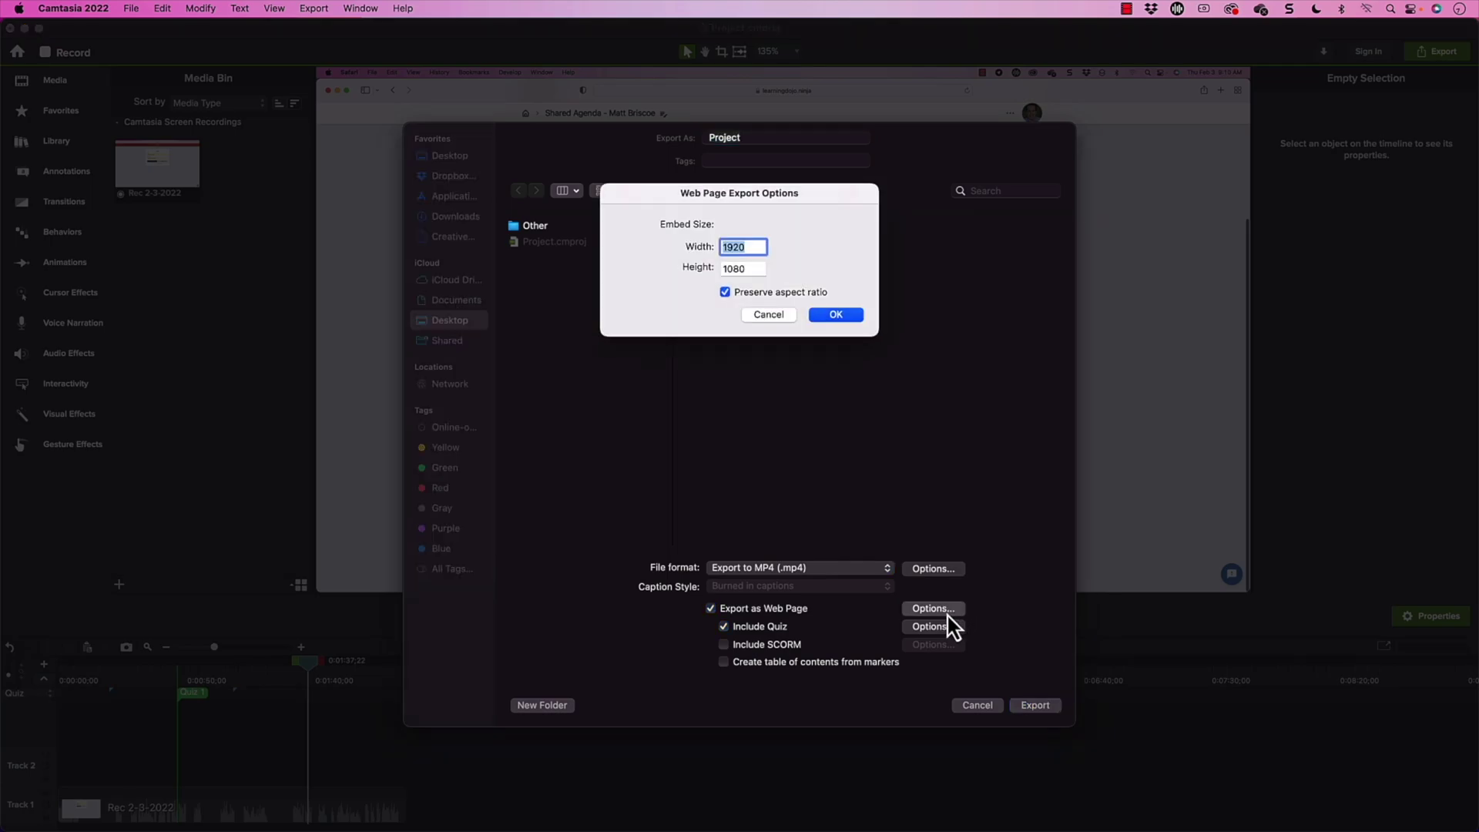
key(Return)
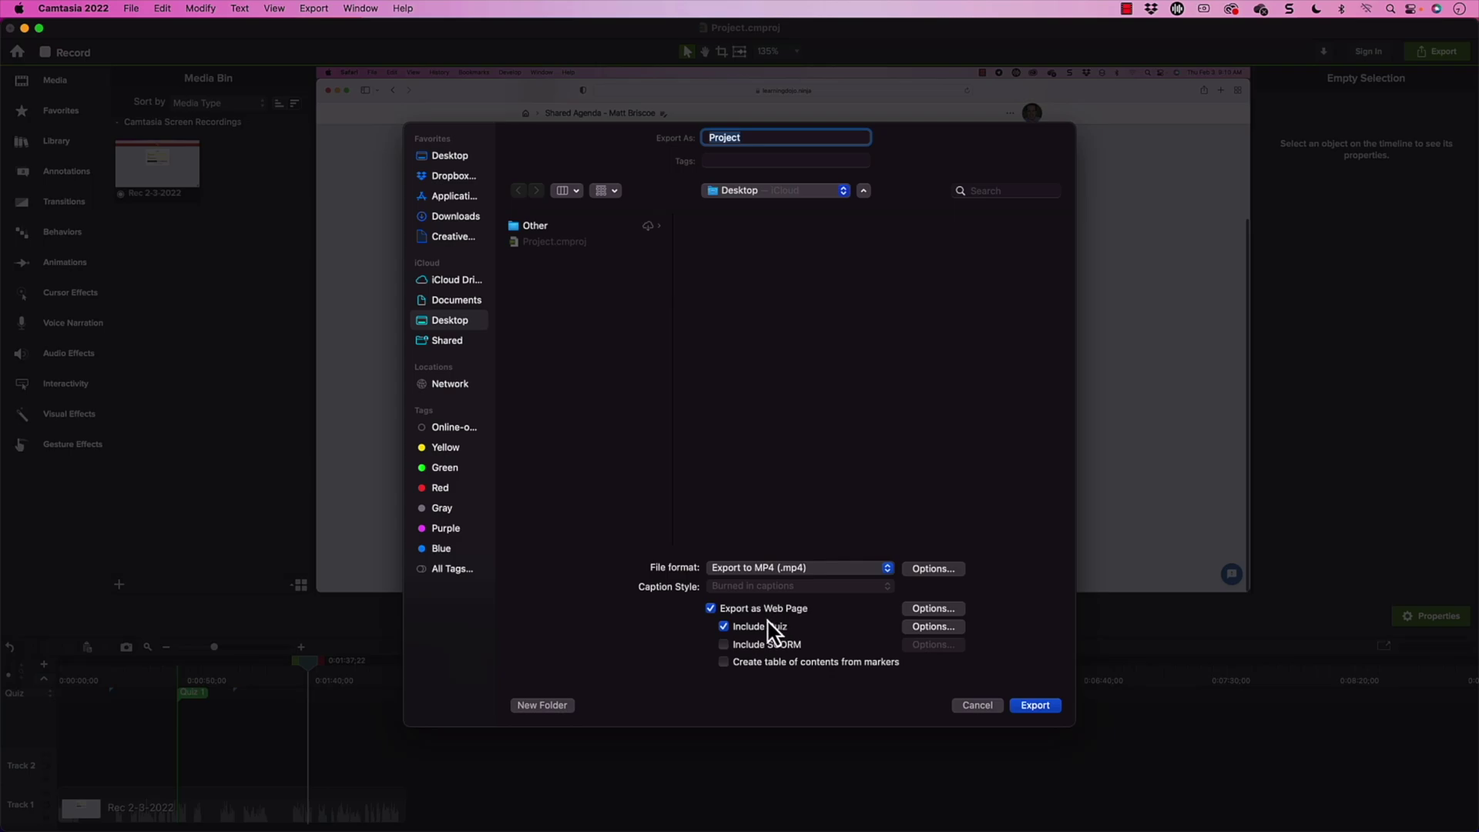
click(954, 631)
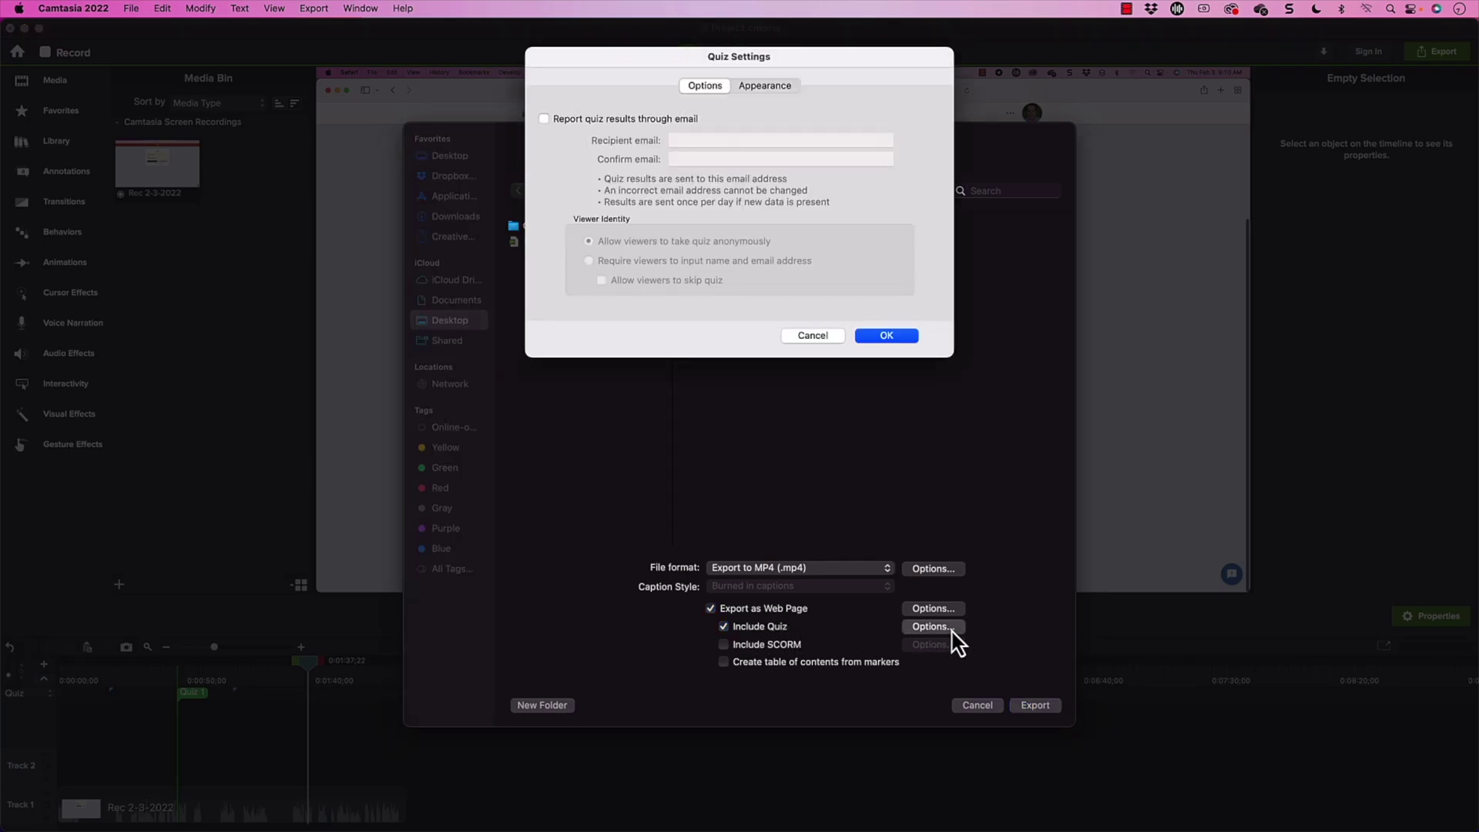
drag(706, 54, 795, 104)
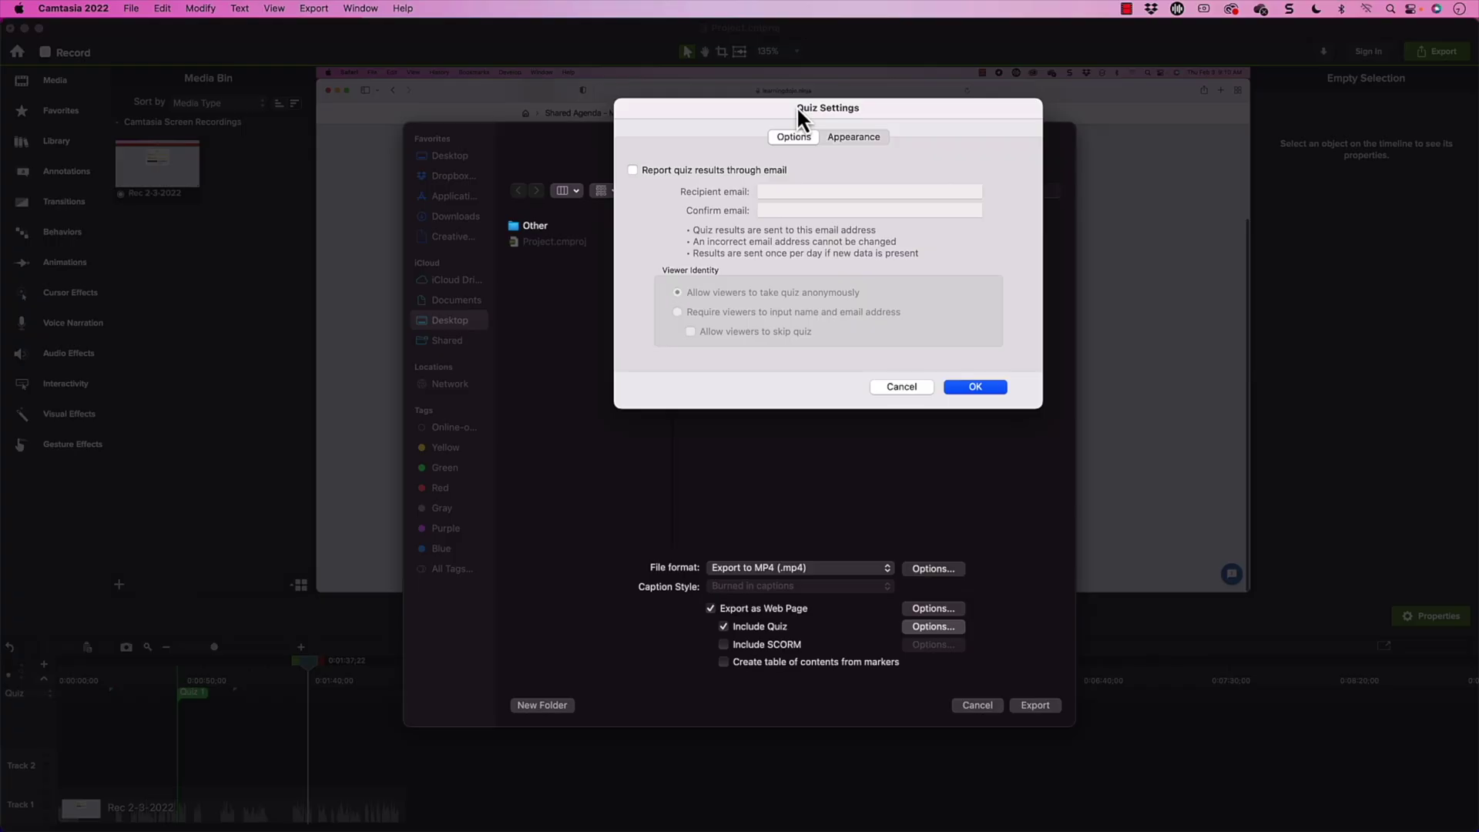
click(696, 168)
click(697, 168)
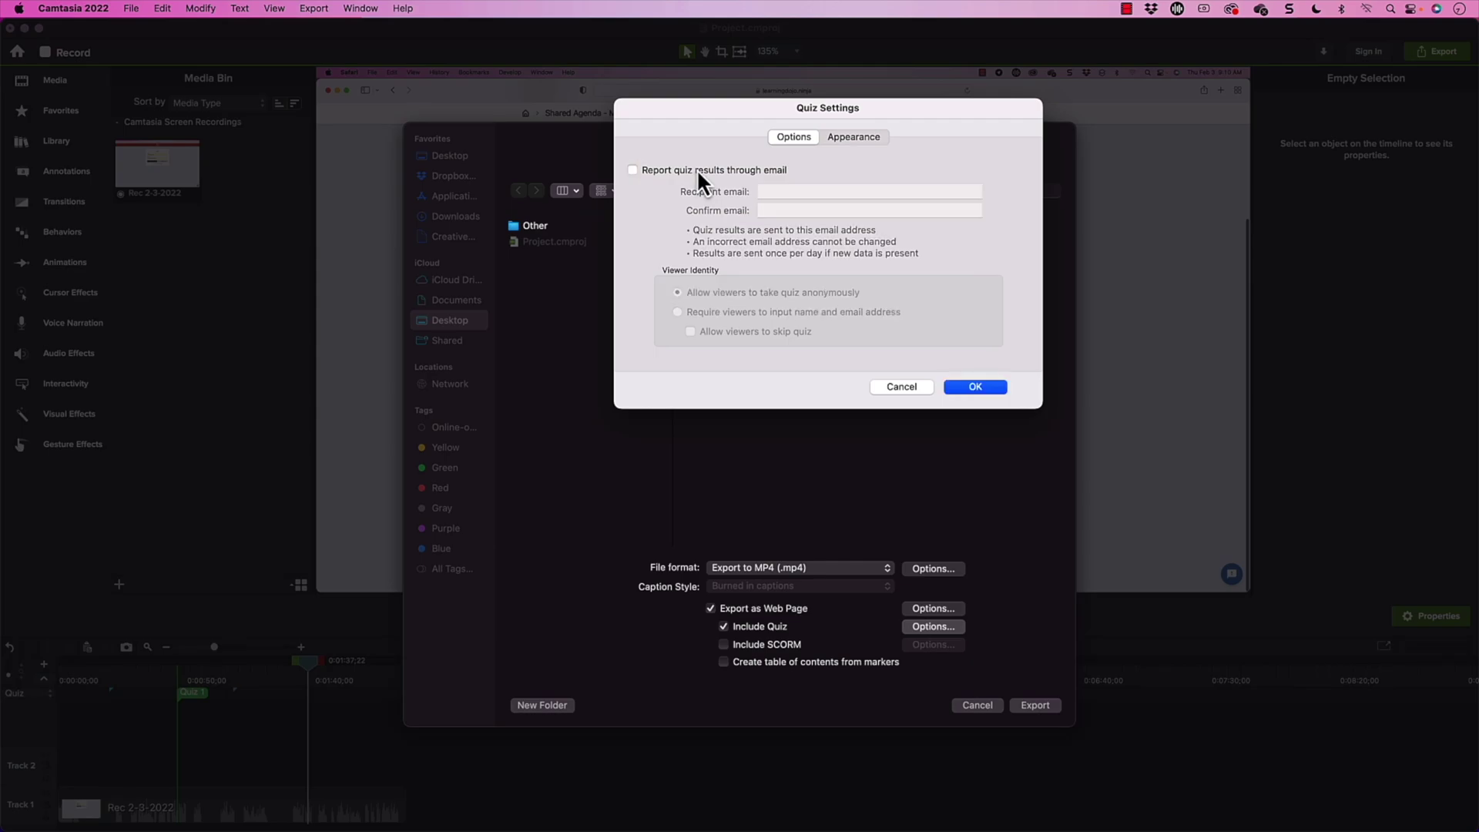
click(874, 141)
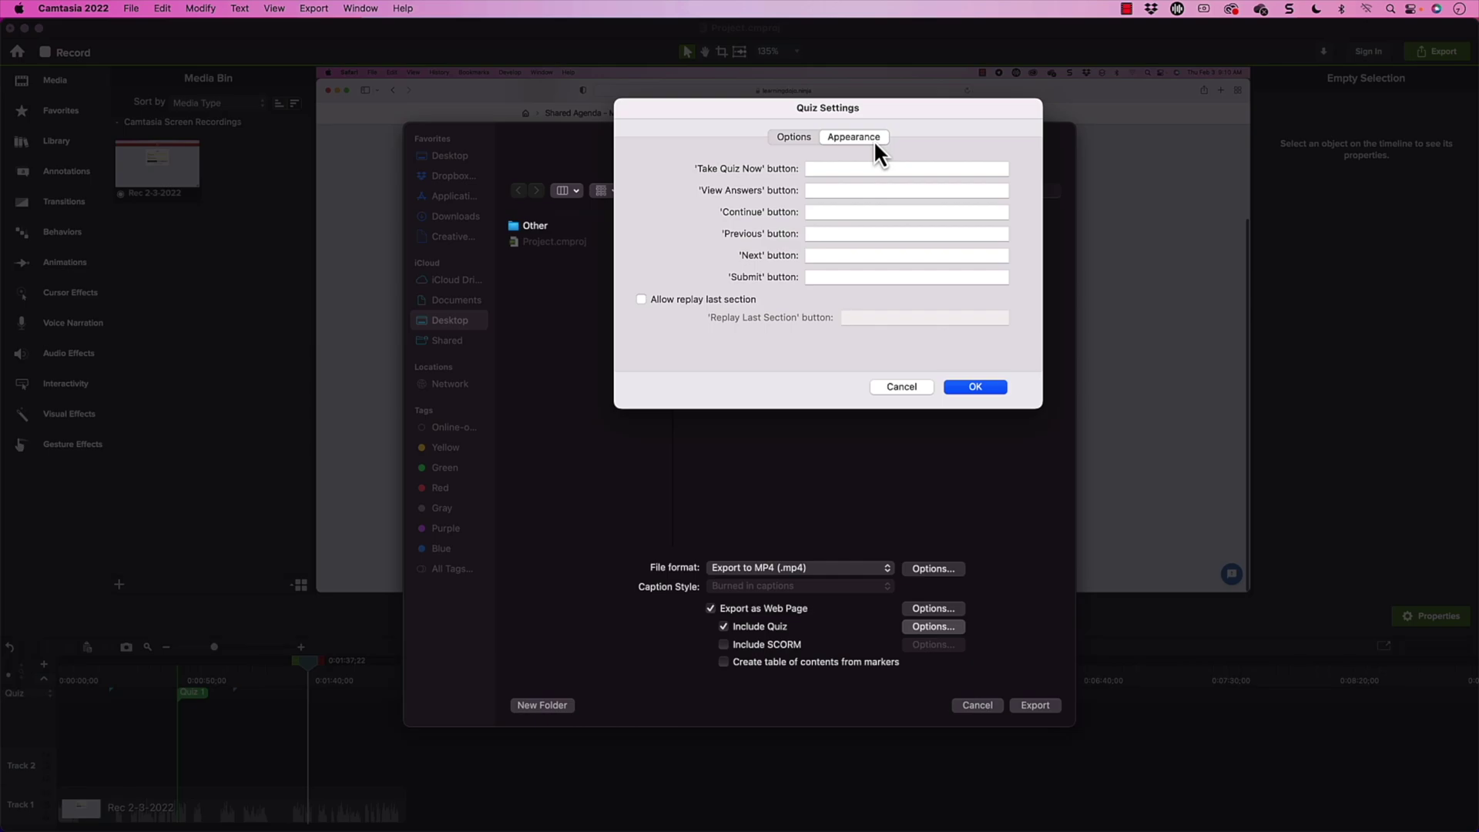
click(843, 170)
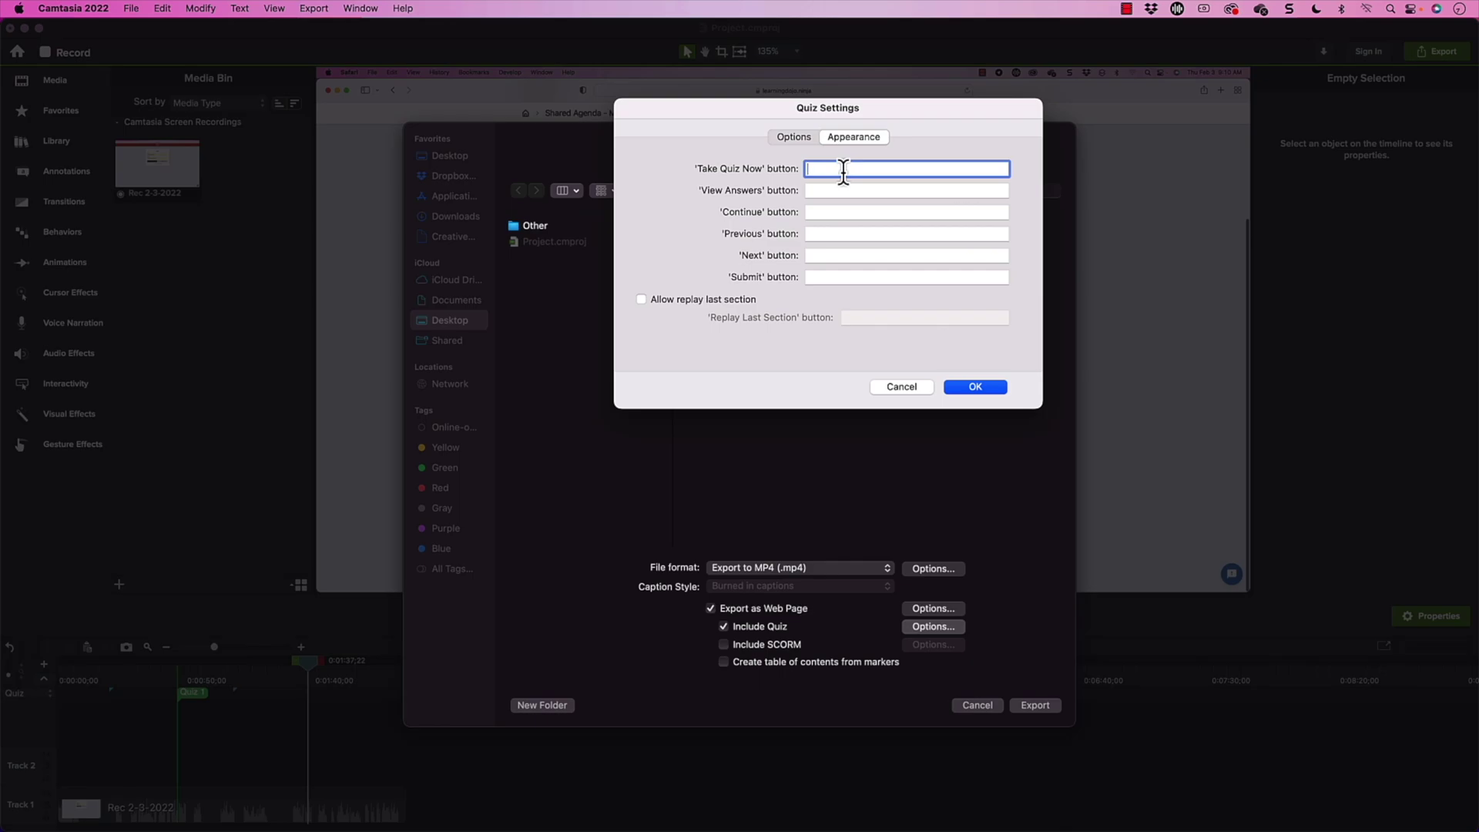
click(832, 191)
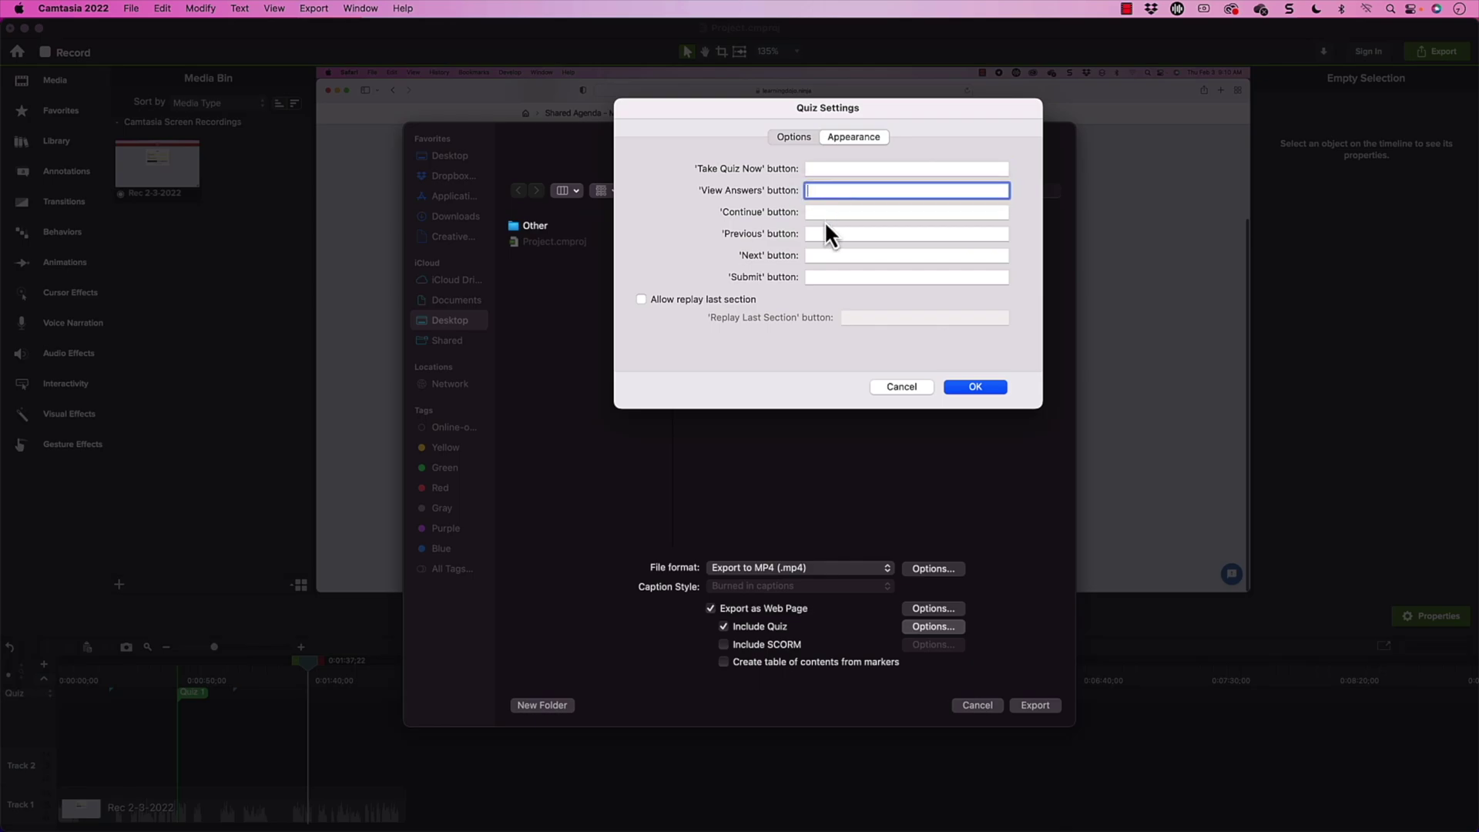
click(972, 388)
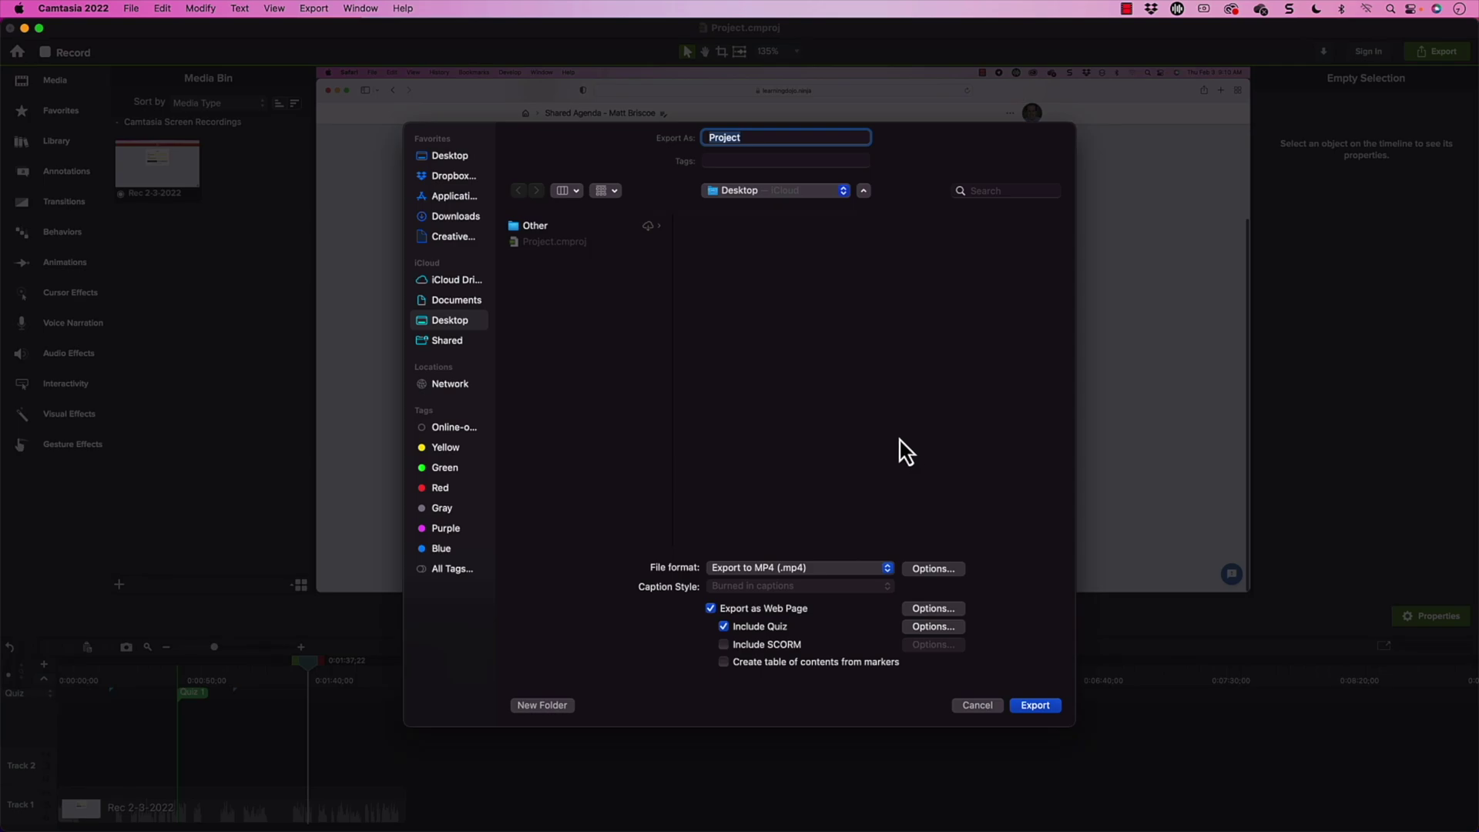
- Include SCORM packaging, export the web page to the Desktop, and close the completion message
click(779, 649)
click(1037, 706)
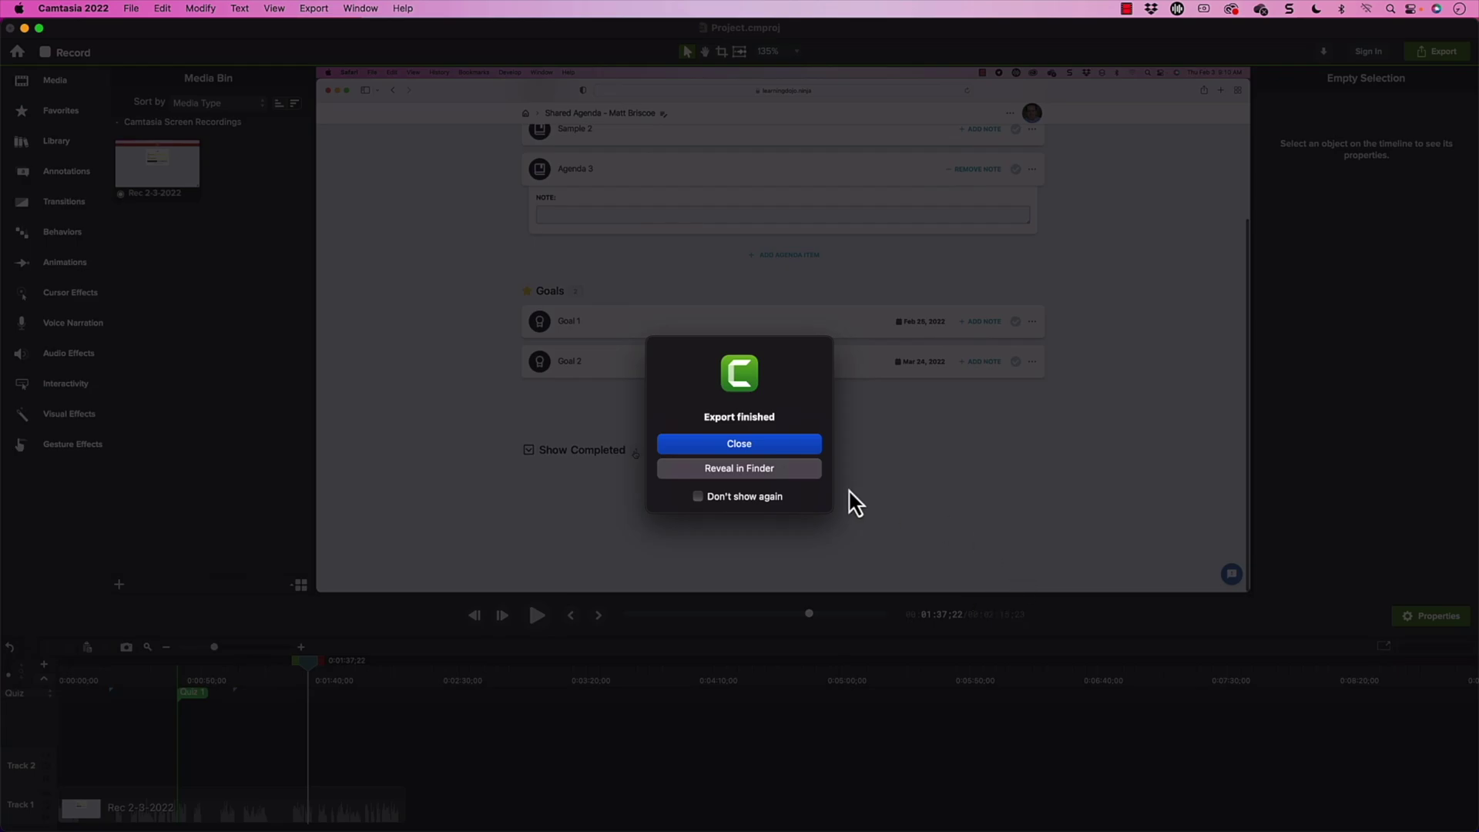
click(808, 444)
- Quit Camtasia, inspect embed.css, index.html and media/Project.mp4 in the Project folder, then open index.html
key(super+q)
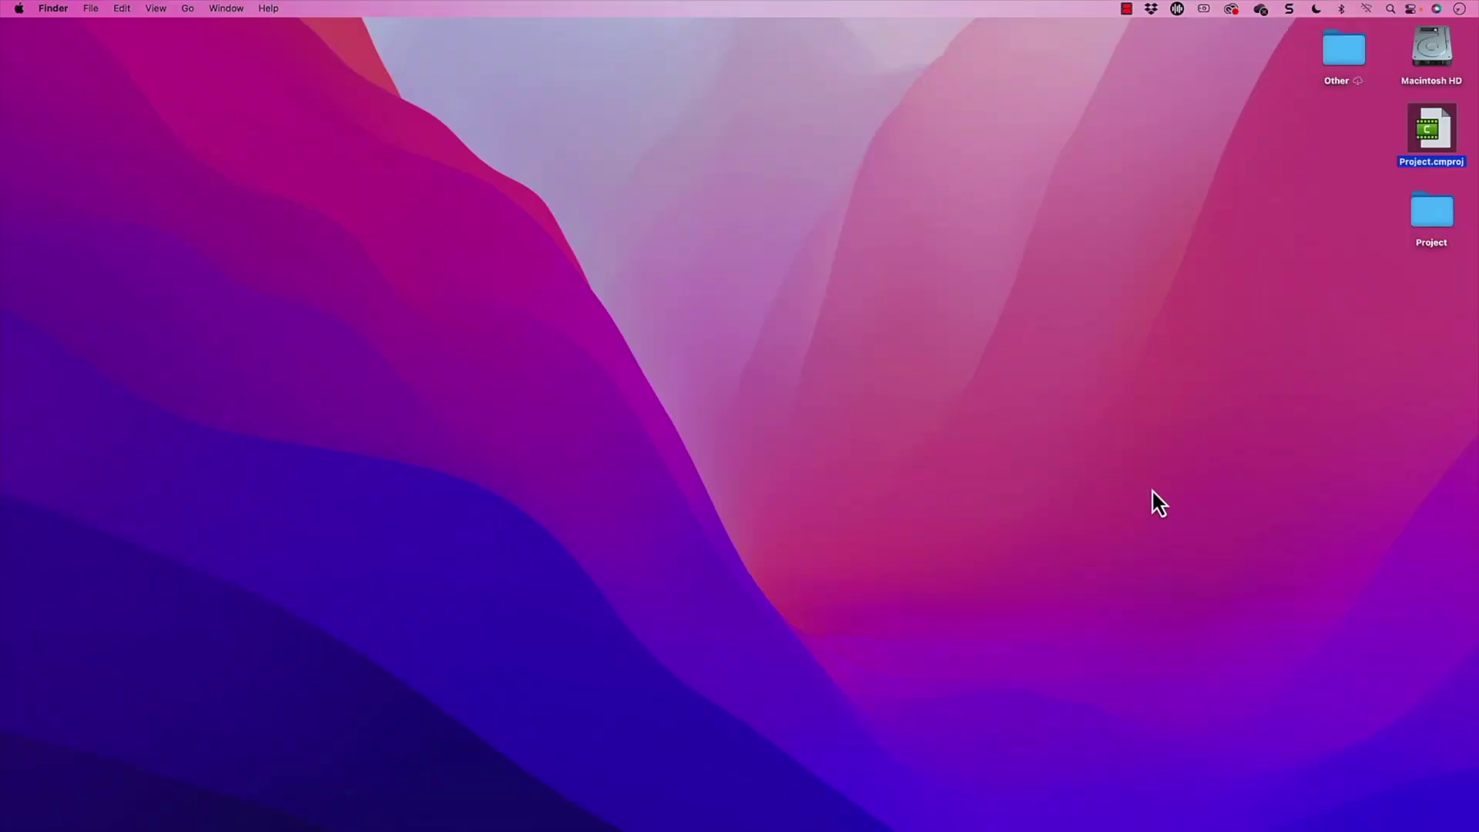
double_click(1426, 212)
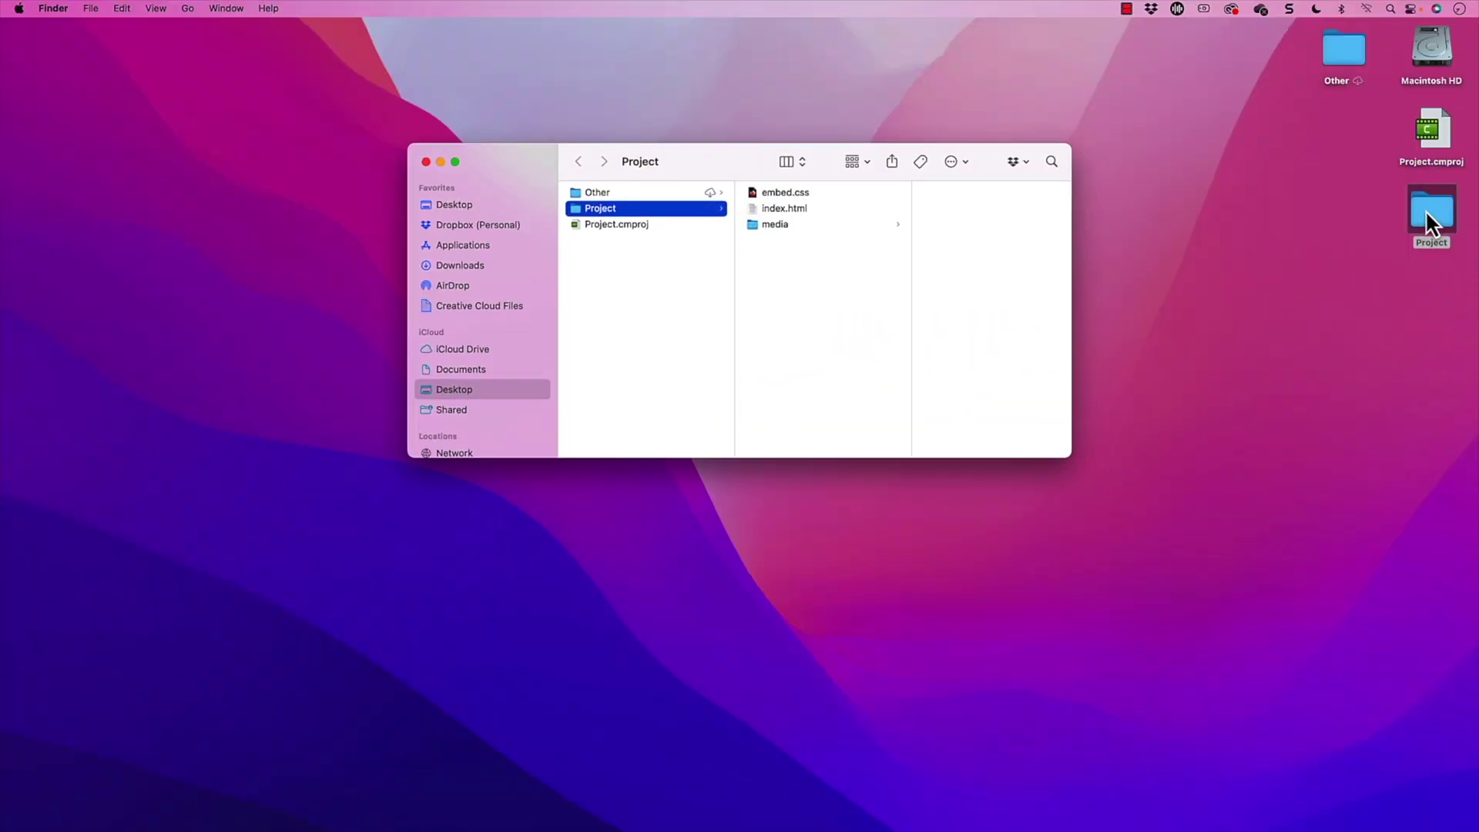
click(846, 197)
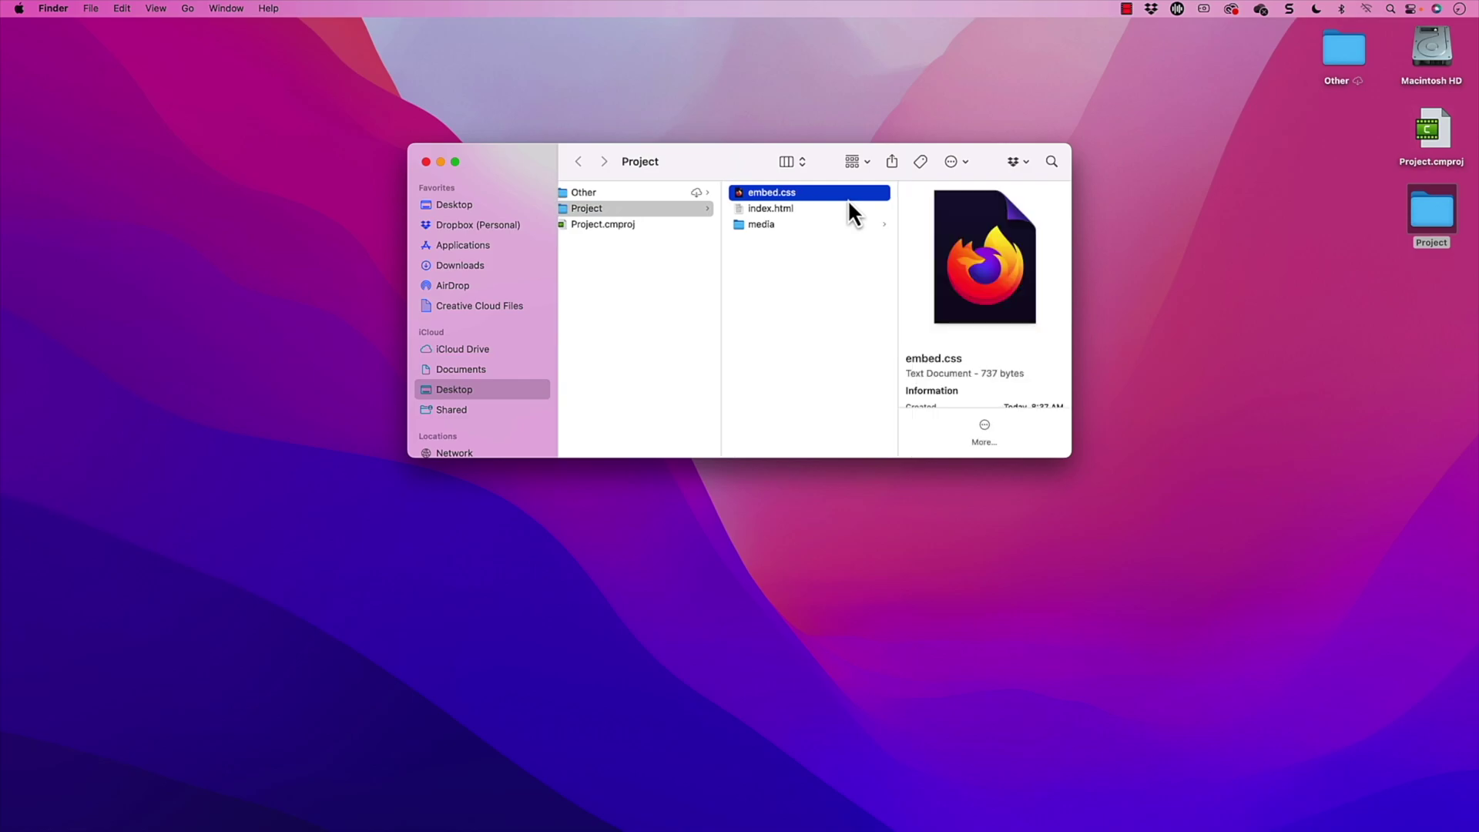
click(833, 214)
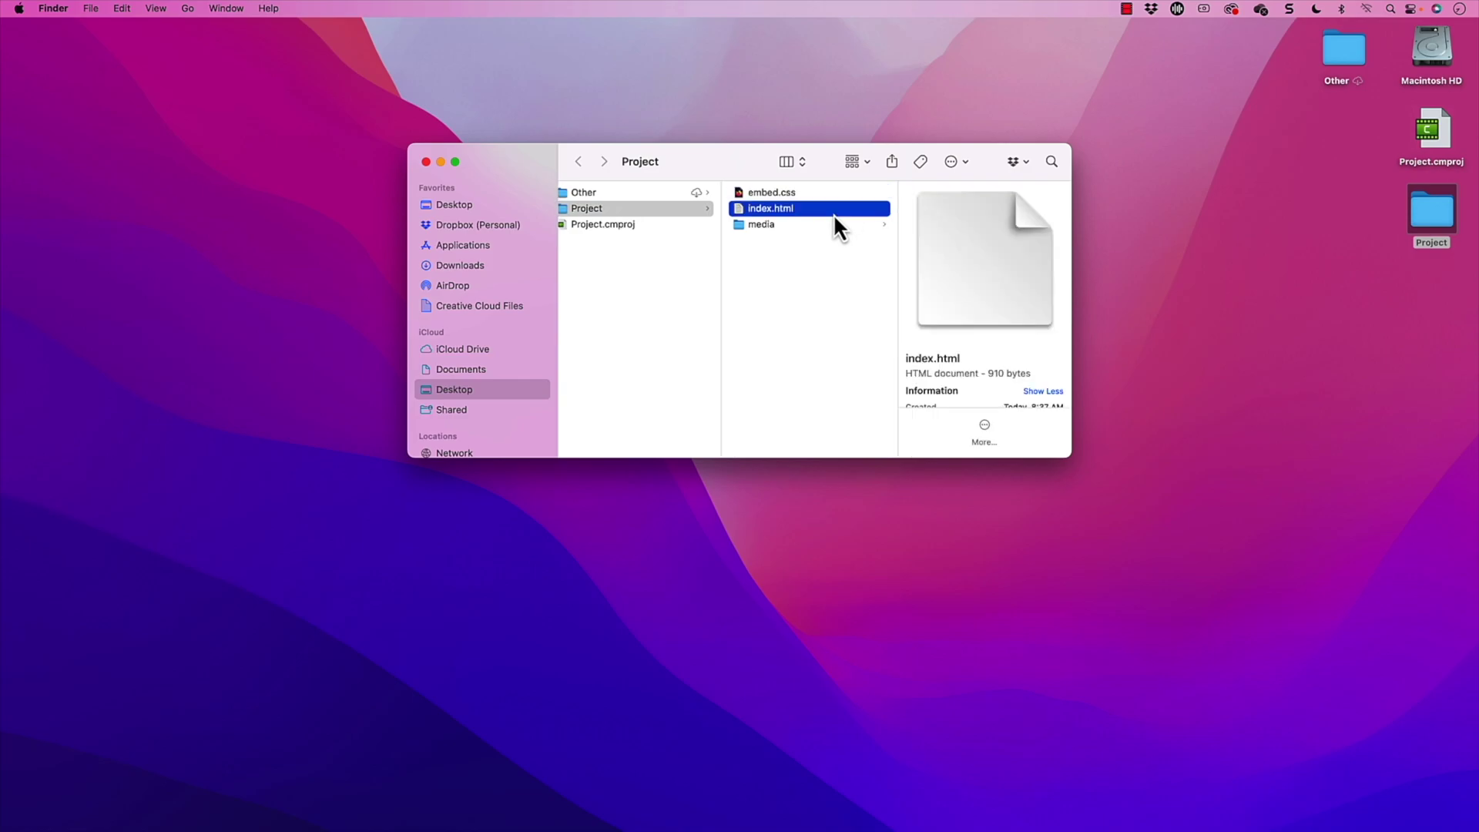
click(826, 224)
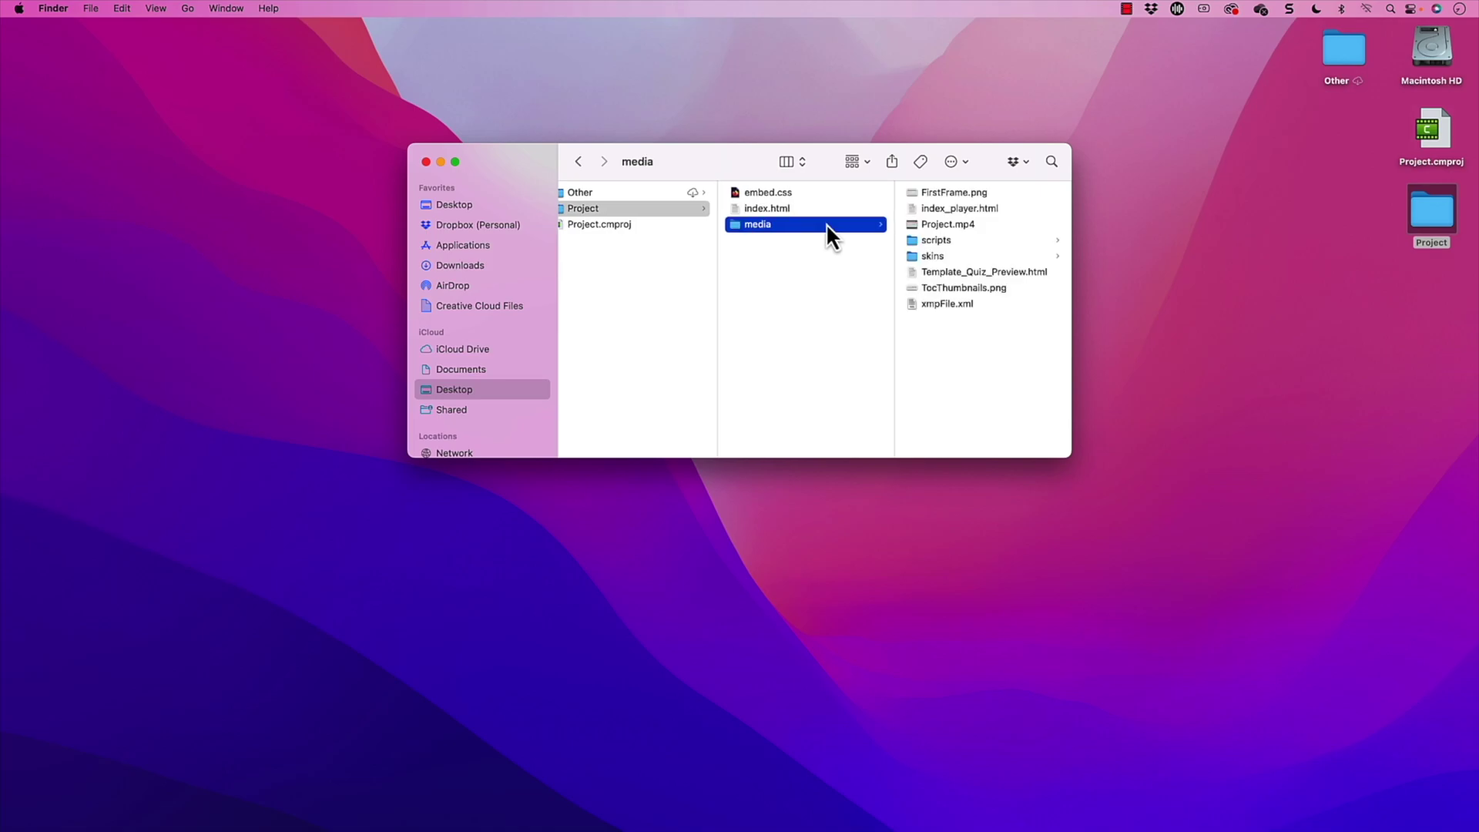
click(990, 221)
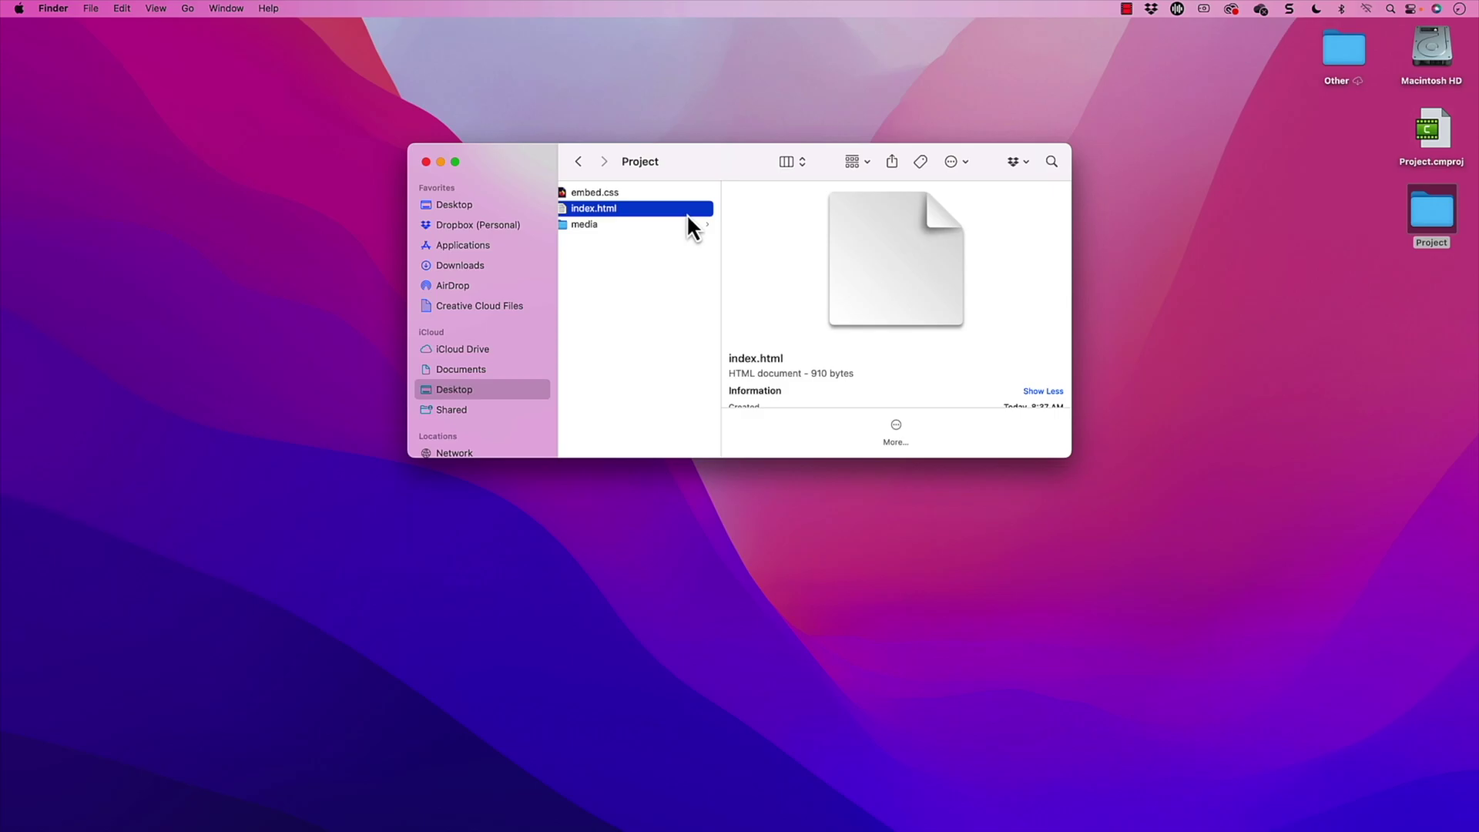
double_click(687, 213)
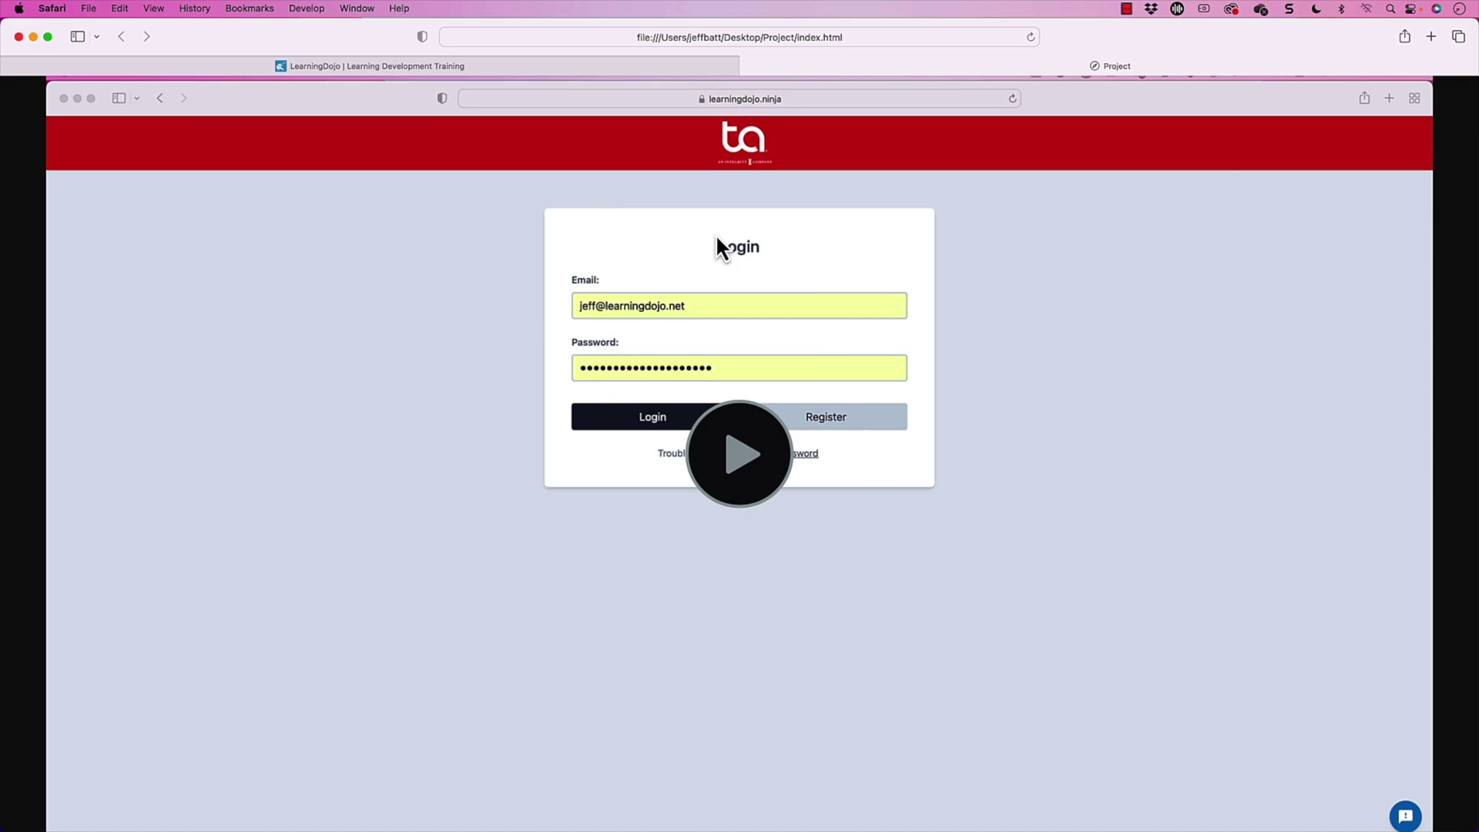
- Play and pause the exported video, then show its table of contents
click(778, 449)
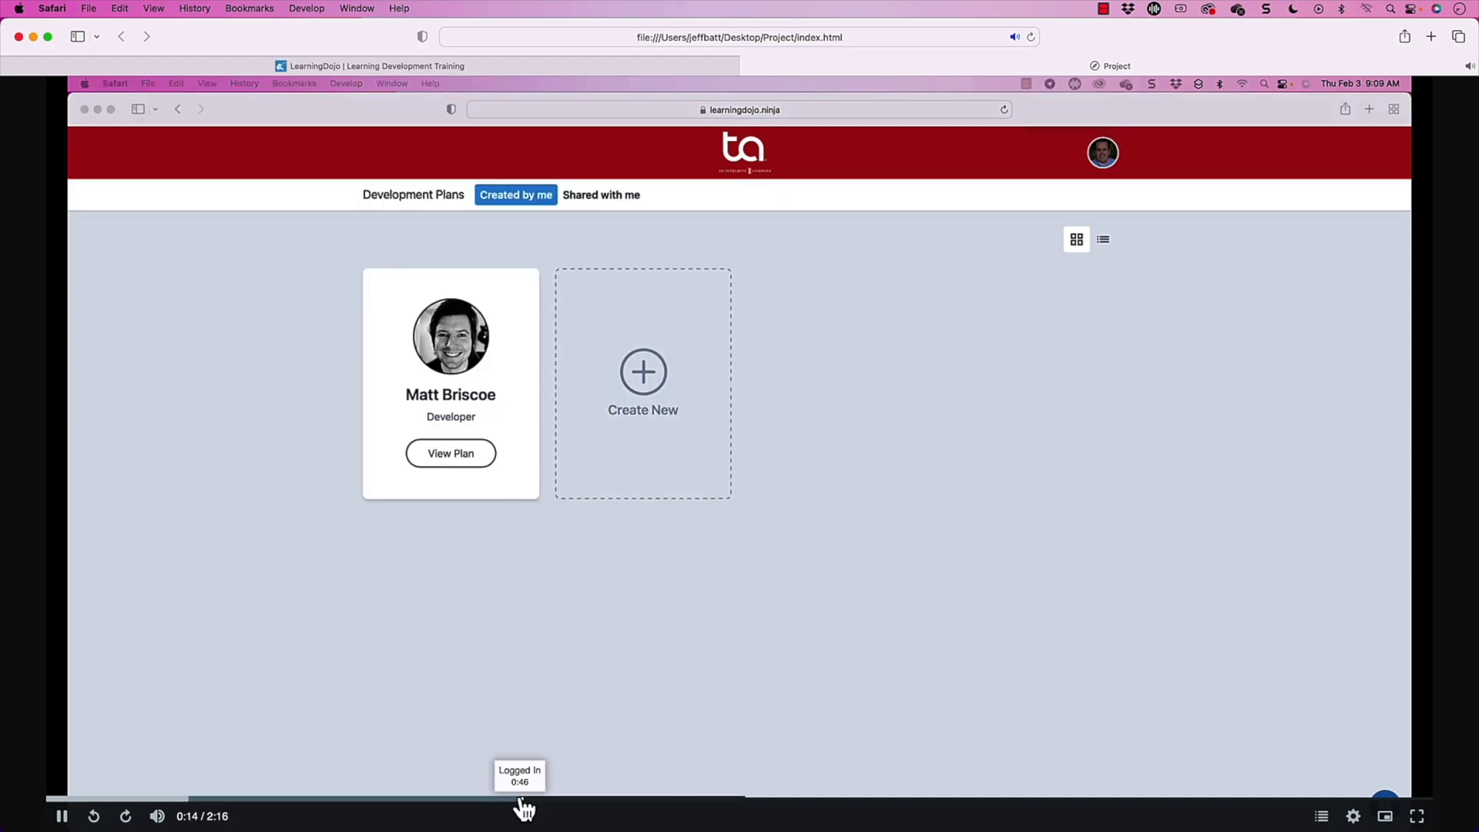
click(682, 682)
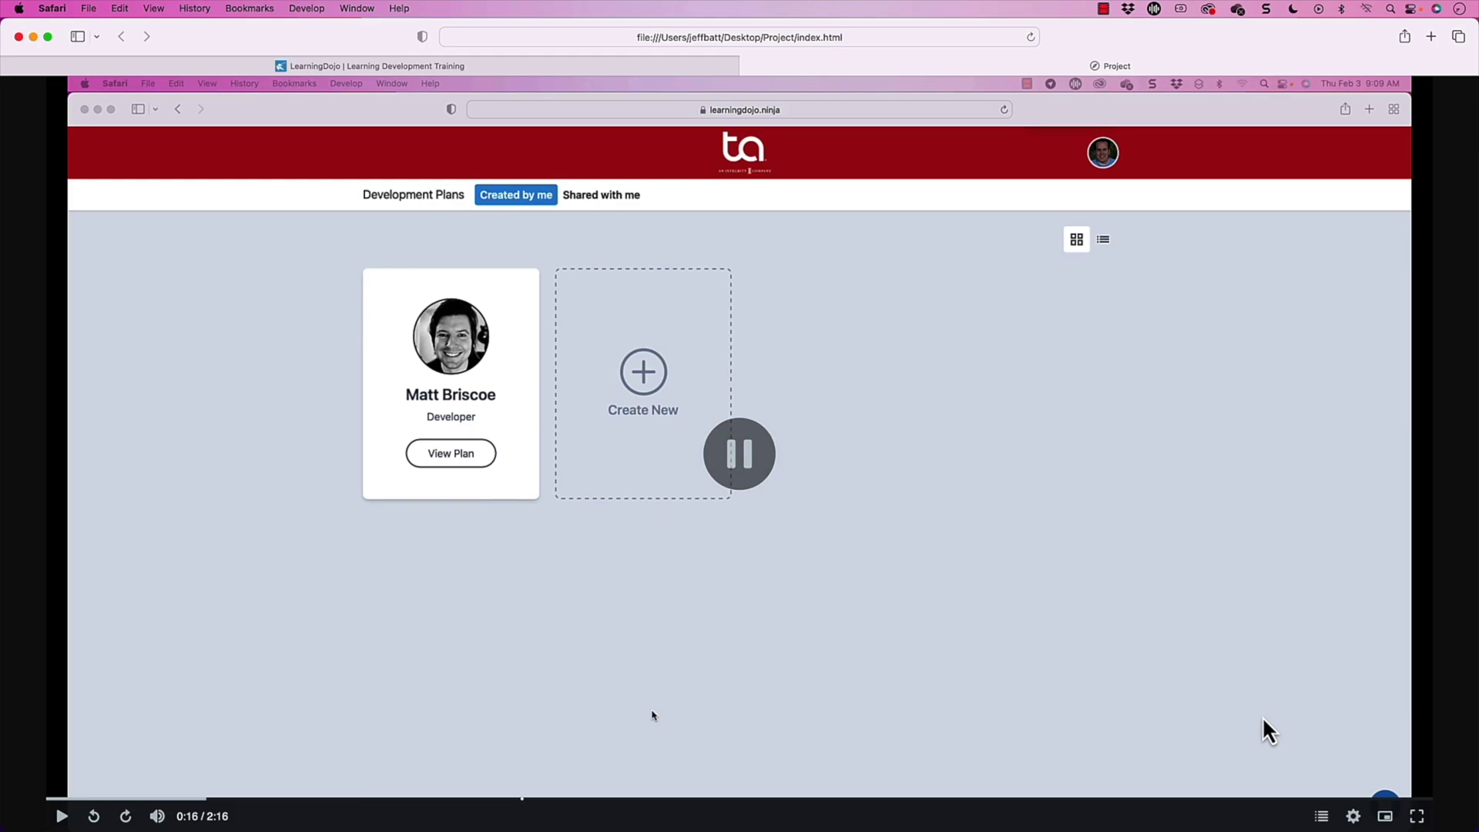
click(1321, 817)
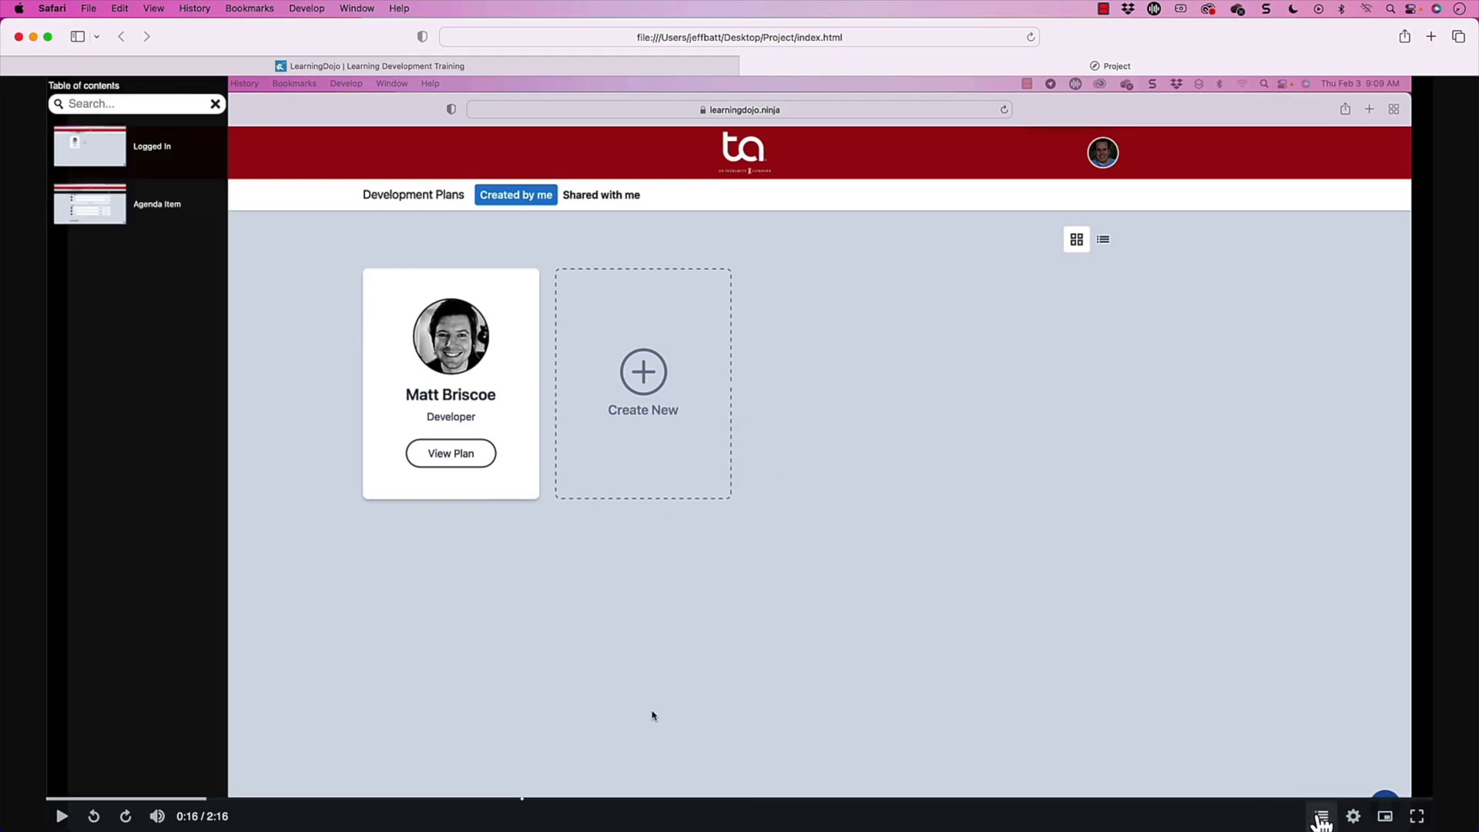
- Search the chapters for 'Agend', clear the search, and resume playback
click(177, 178)
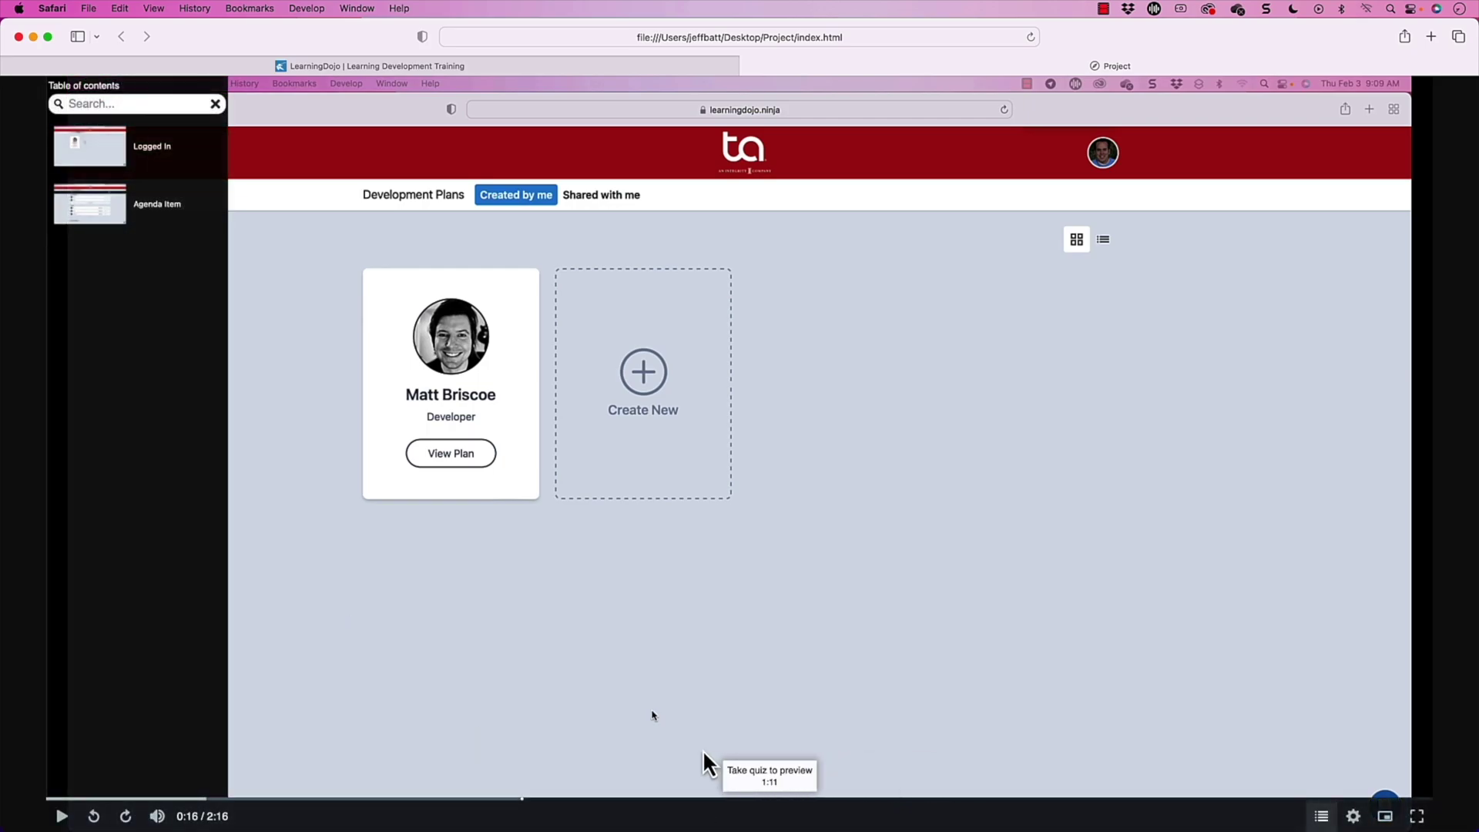
mouse_move(125, 101)
text(Agend)
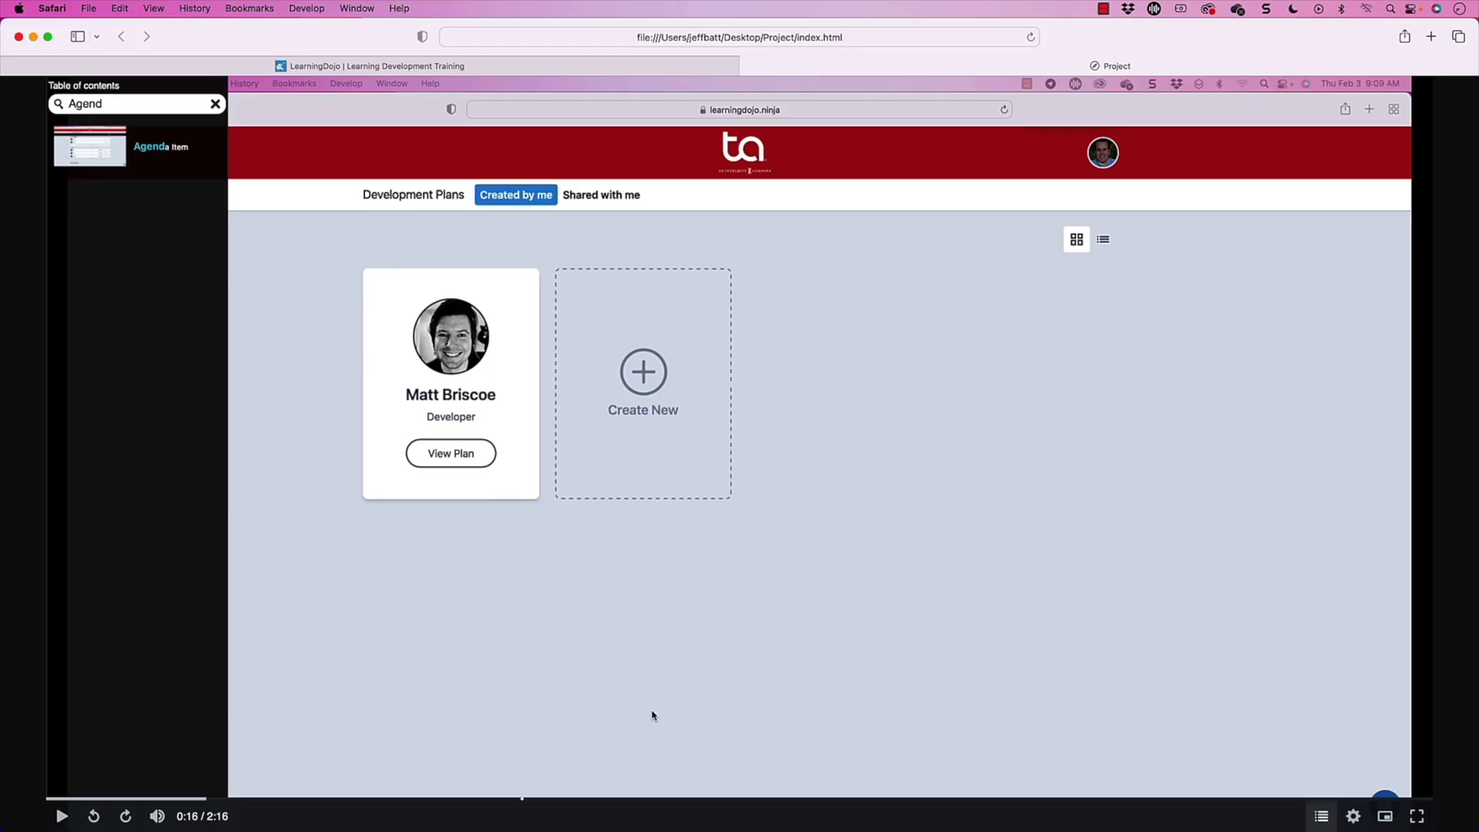
click(215, 103)
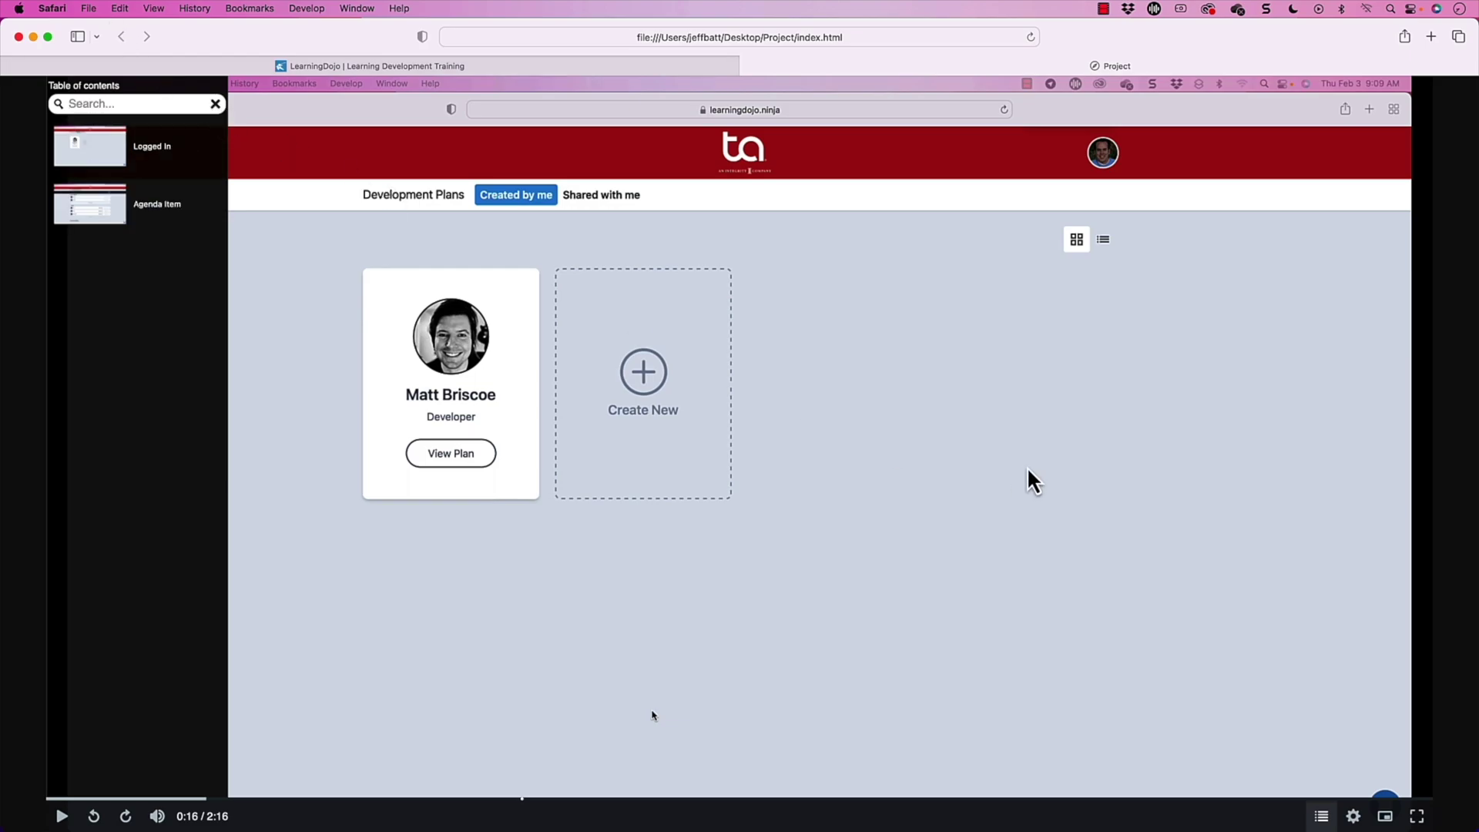
click(900, 441)
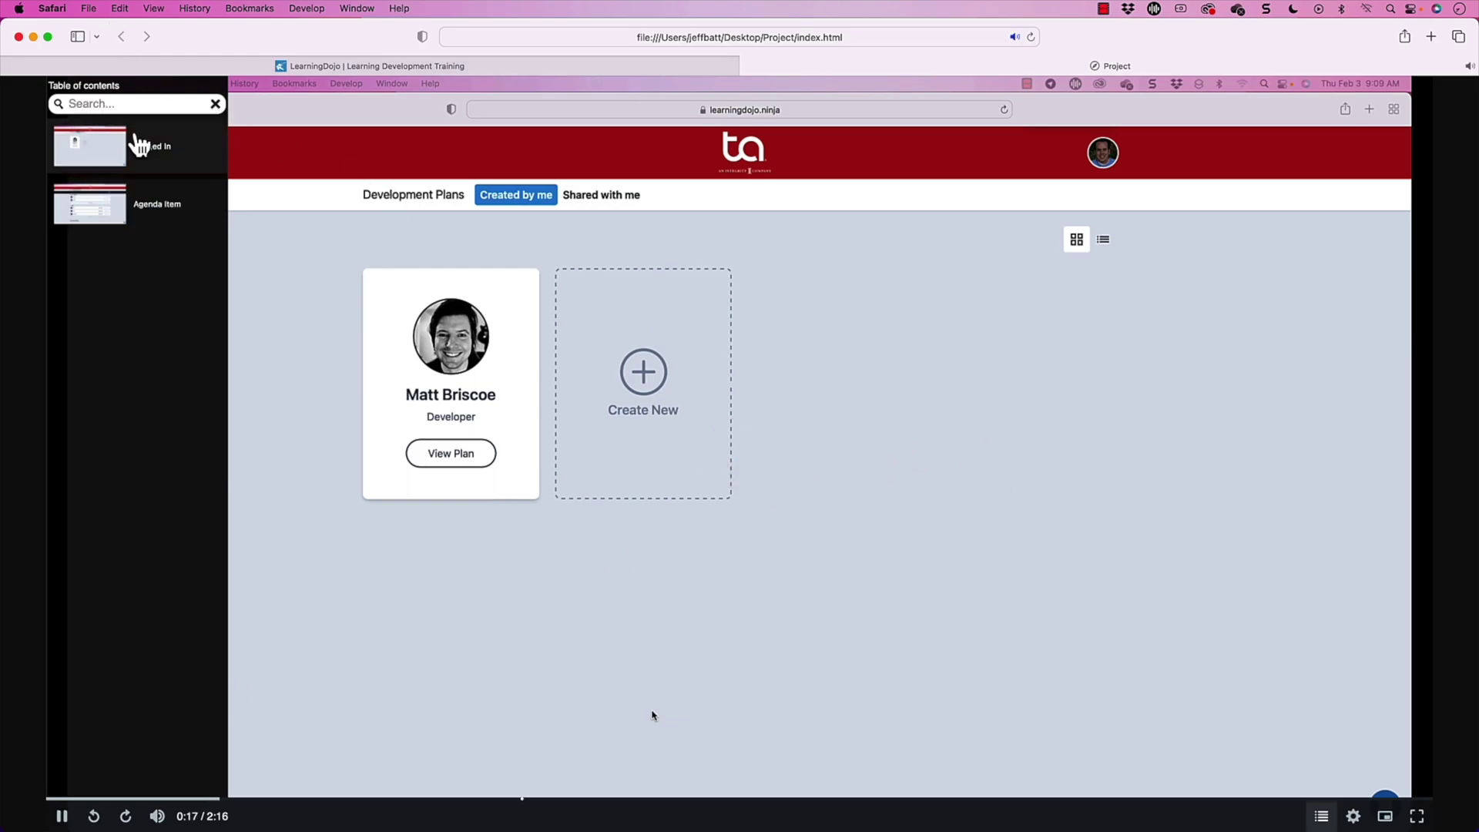
- Close the table of contents and seek the video to the quiz marker
click(1322, 816)
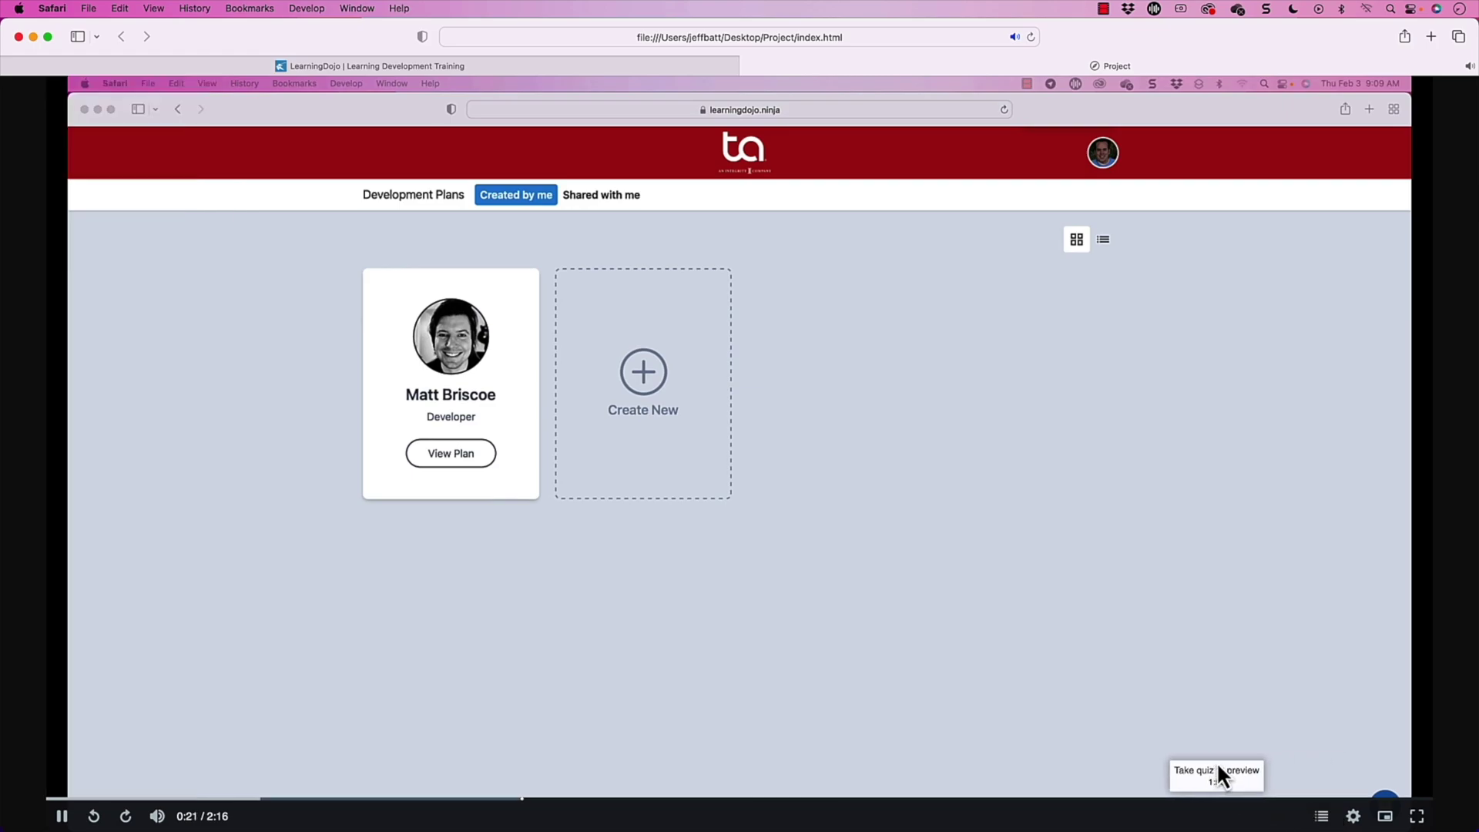
click(445, 800)
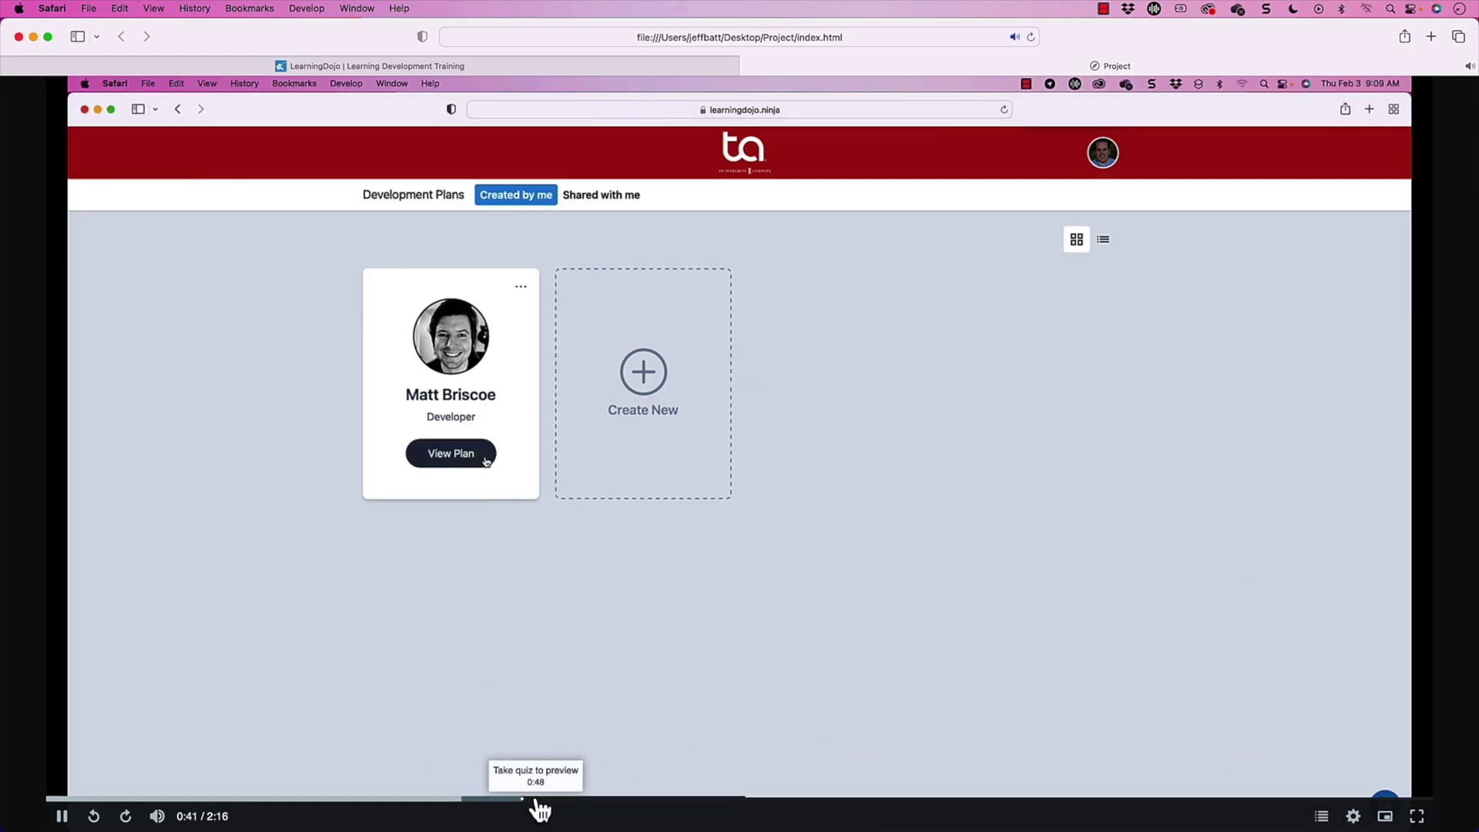
click(509, 800)
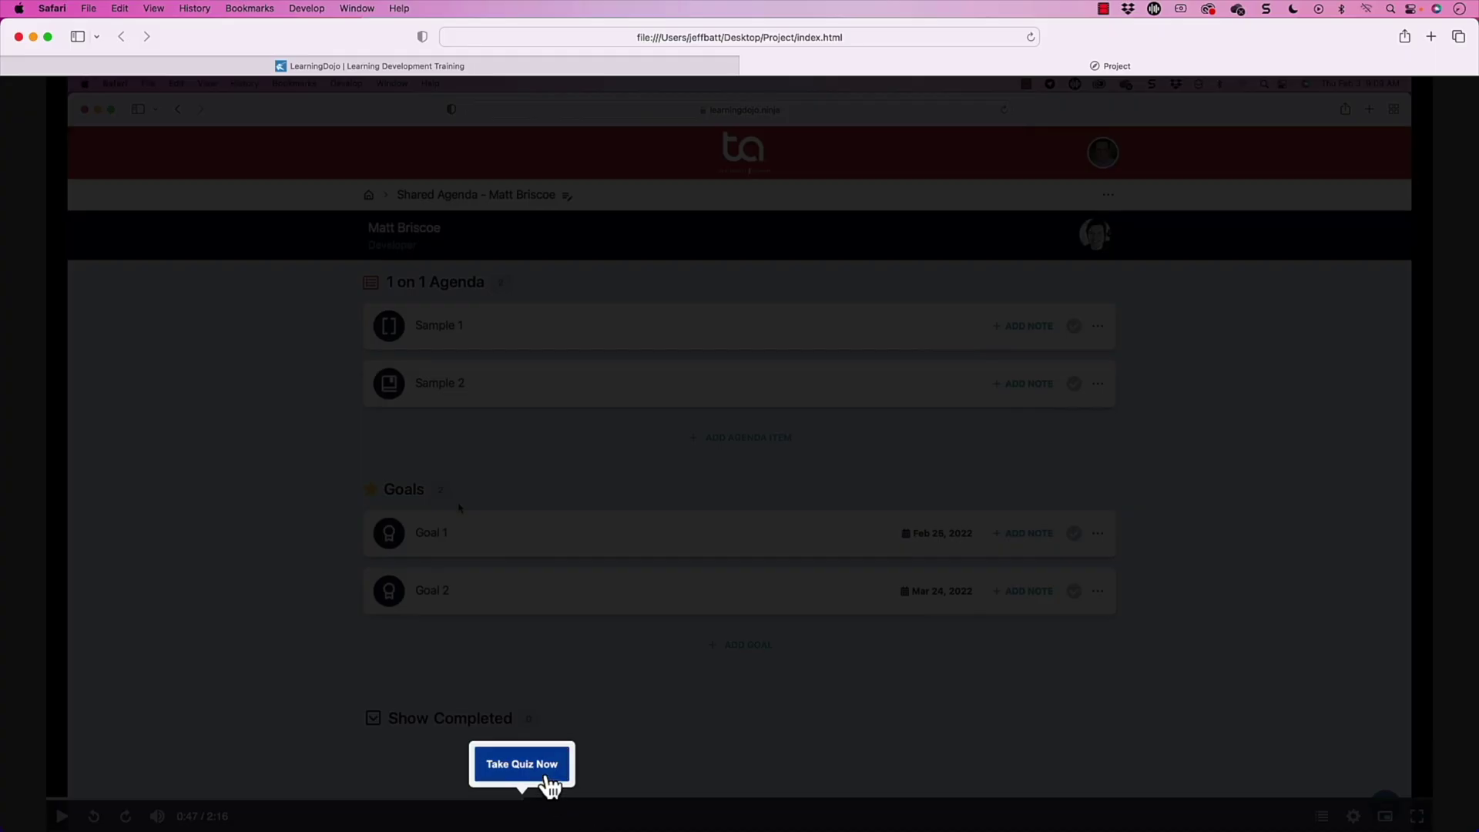
- Take the quiz, submit Option B as the answer, and continue the video
click(549, 770)
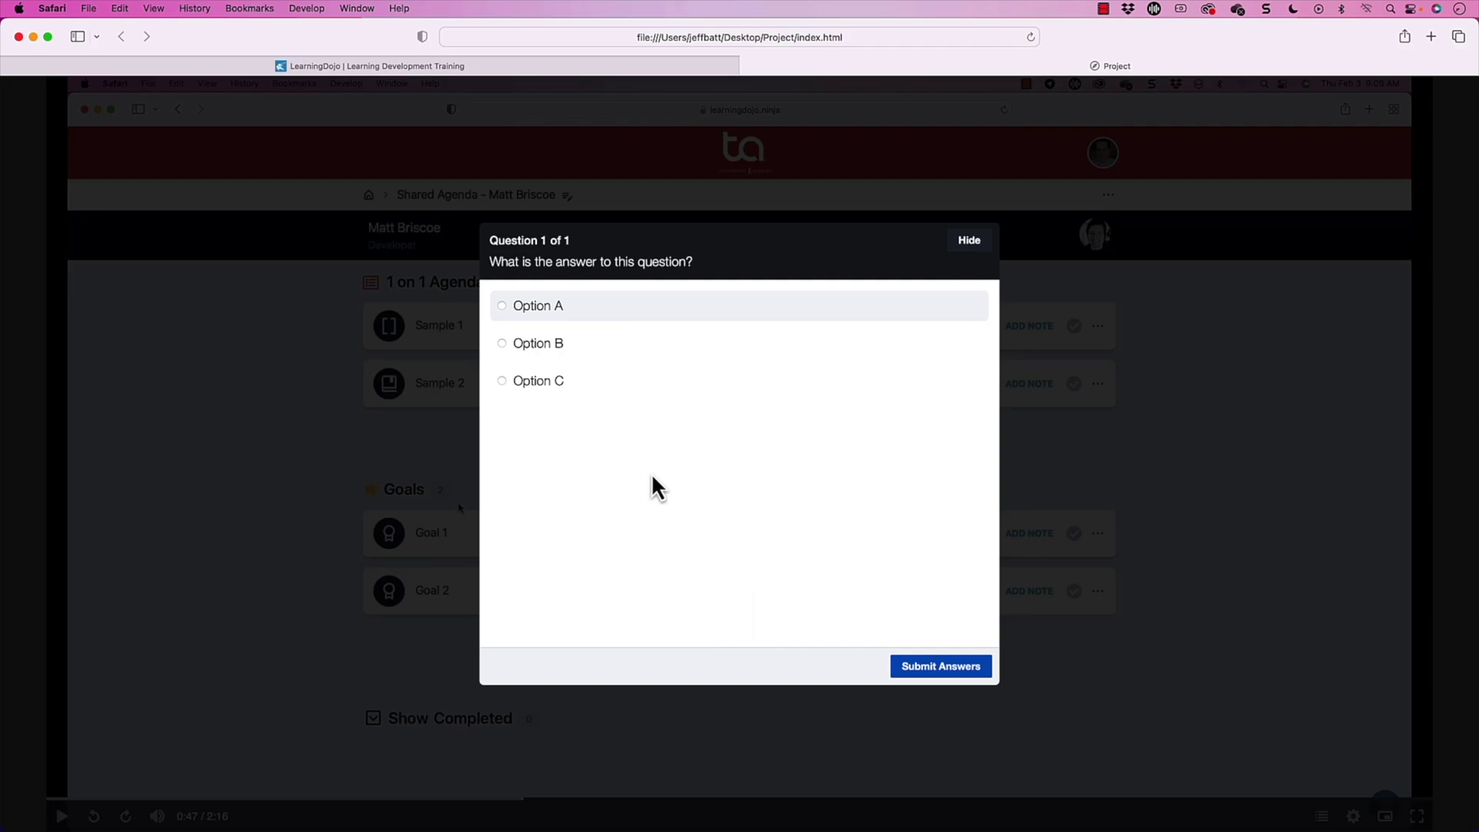
click(565, 350)
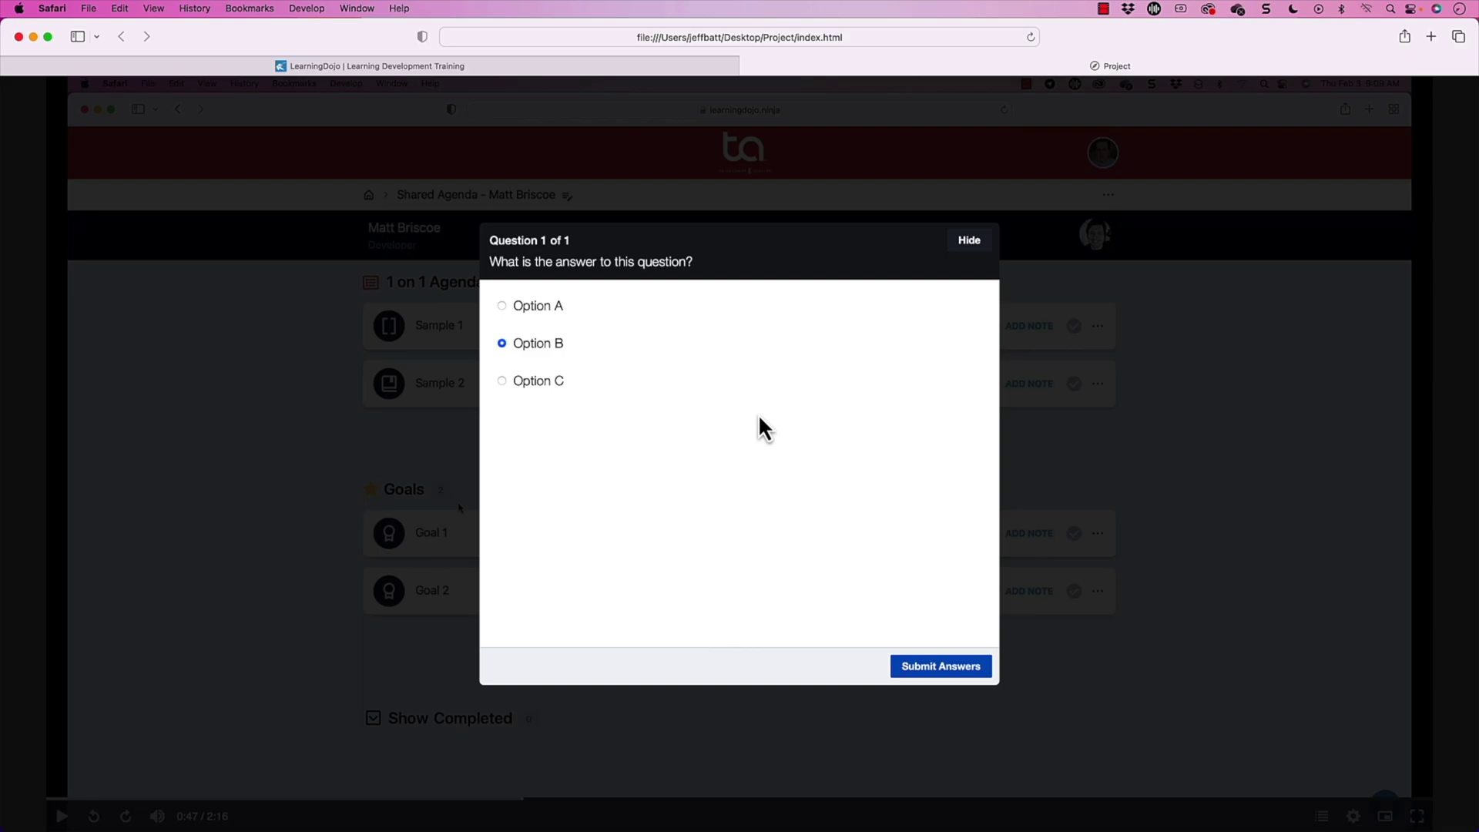
click(913, 667)
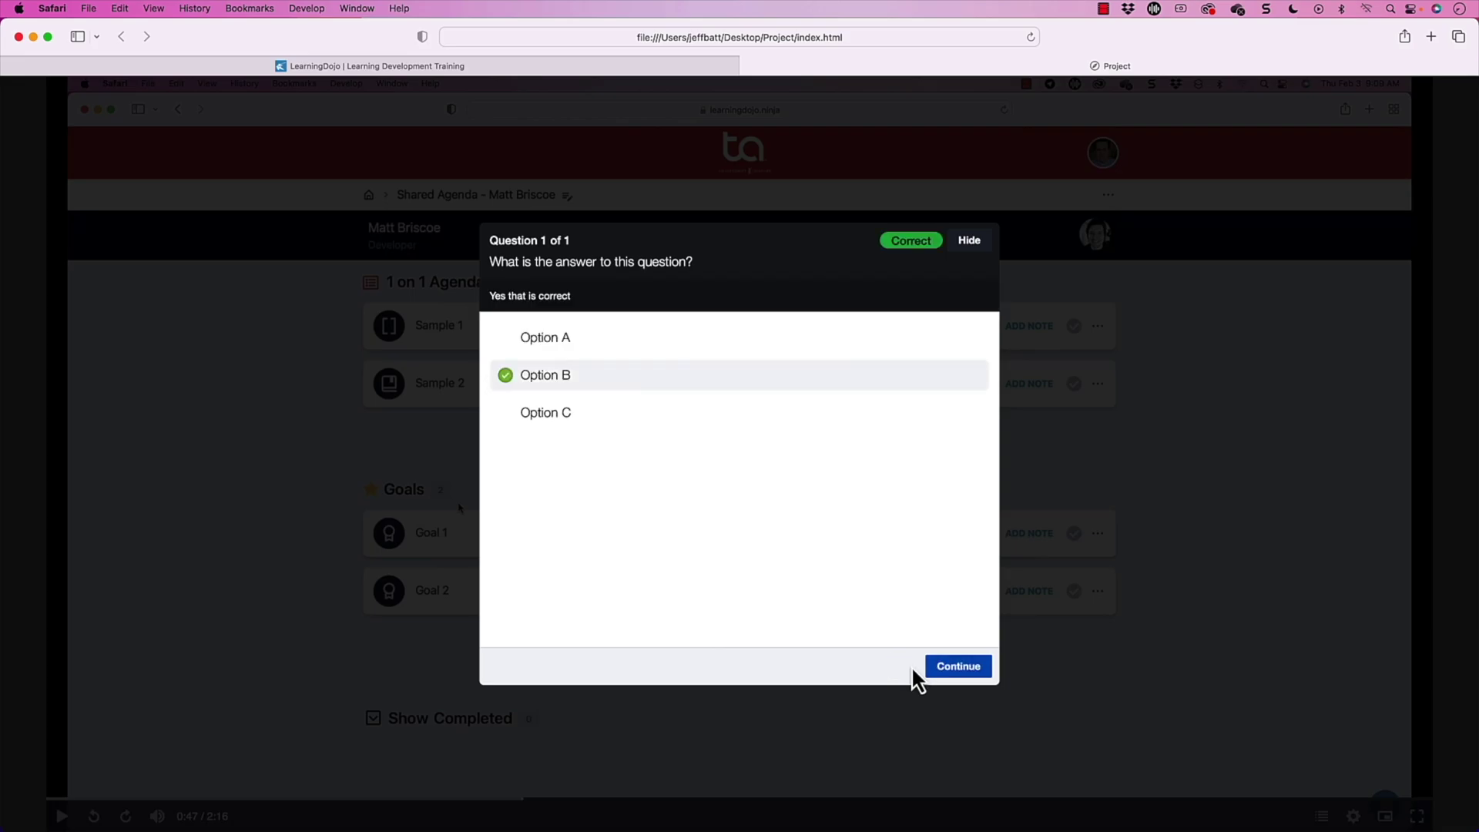
click(969, 672)
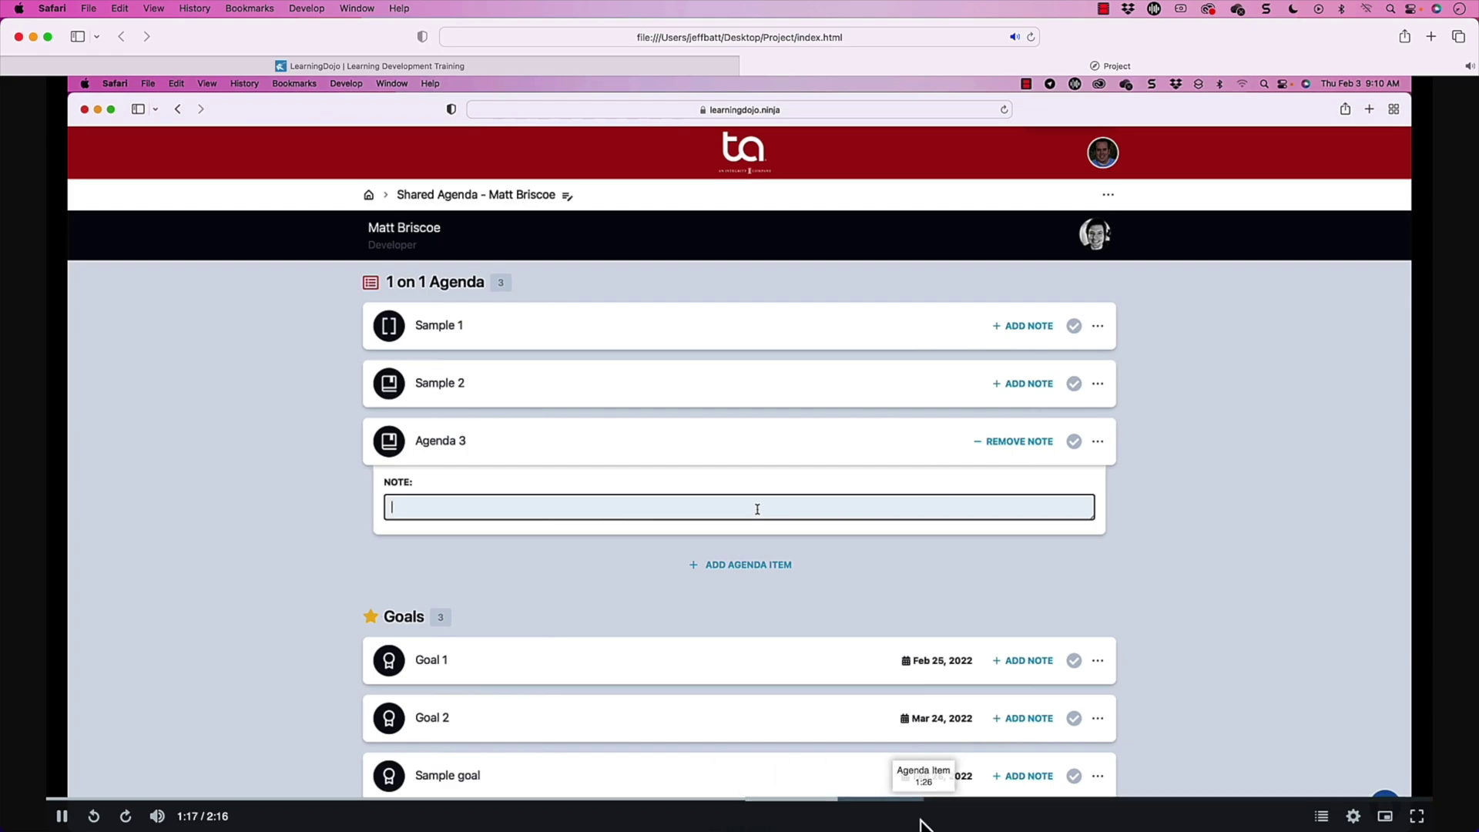
- Reload the page, seek to the quiz, submit wrong Option C, and follow its branch
click(1030, 38)
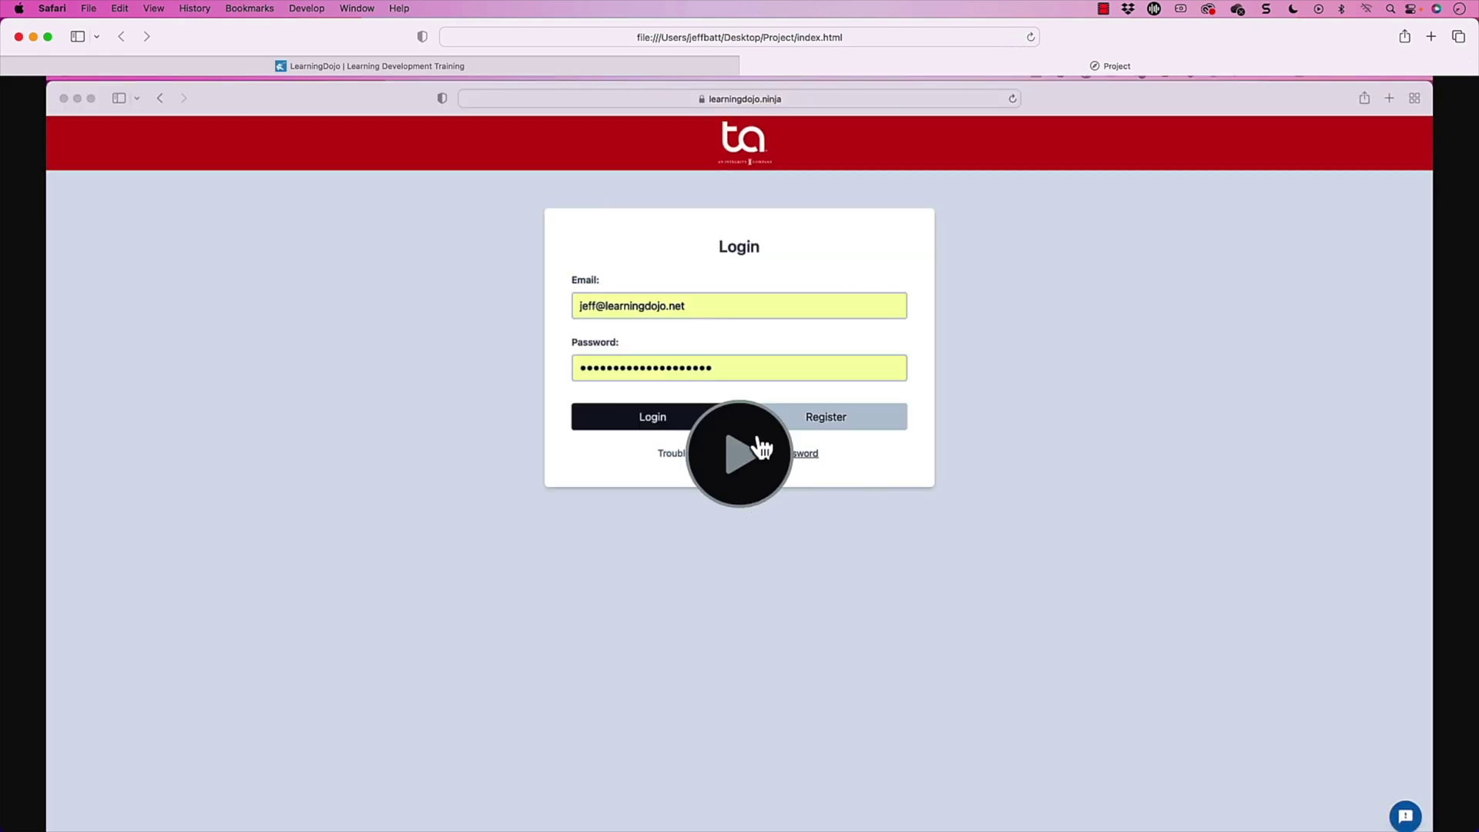
click(499, 799)
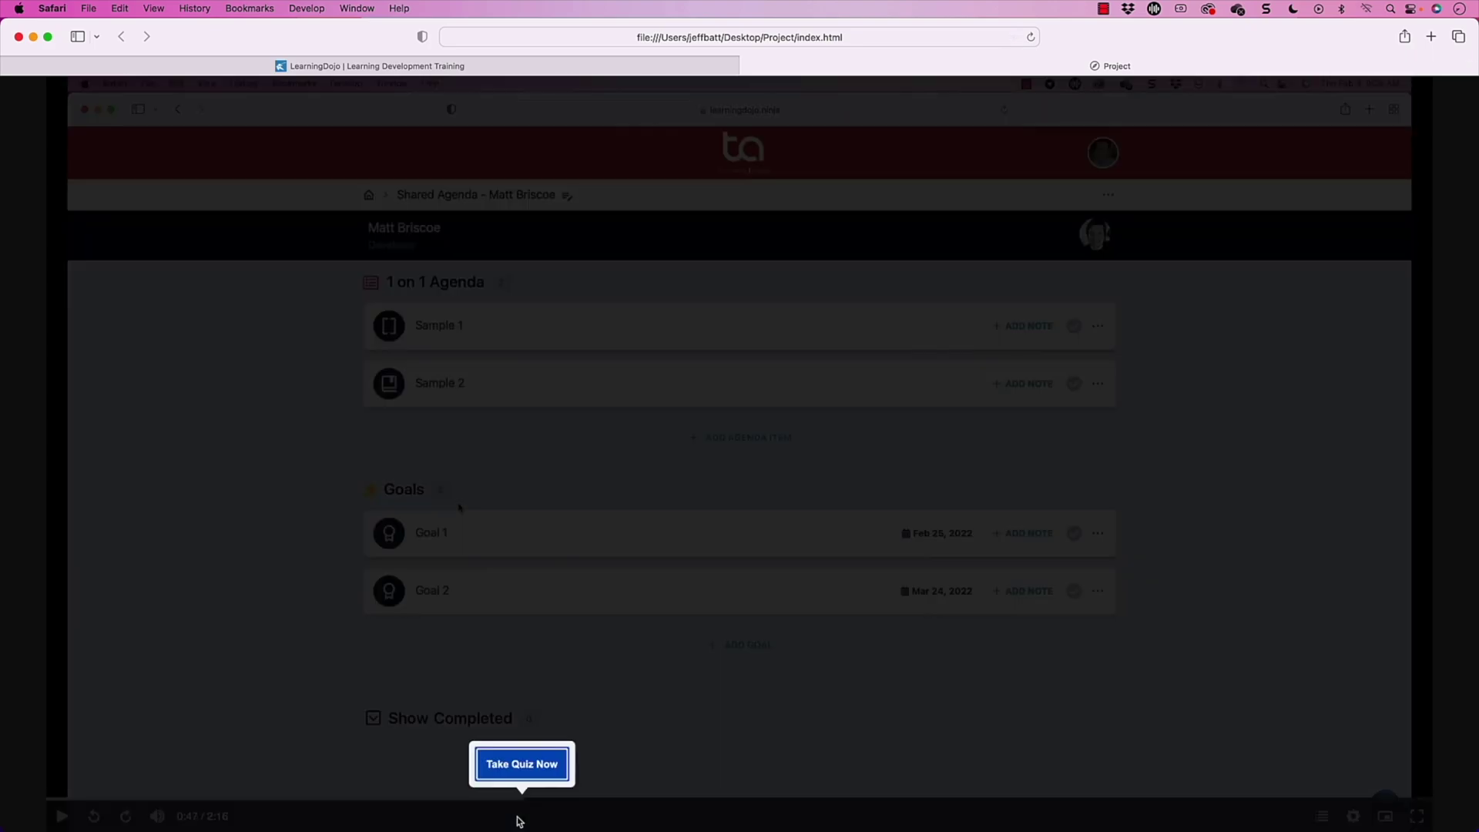
click(531, 779)
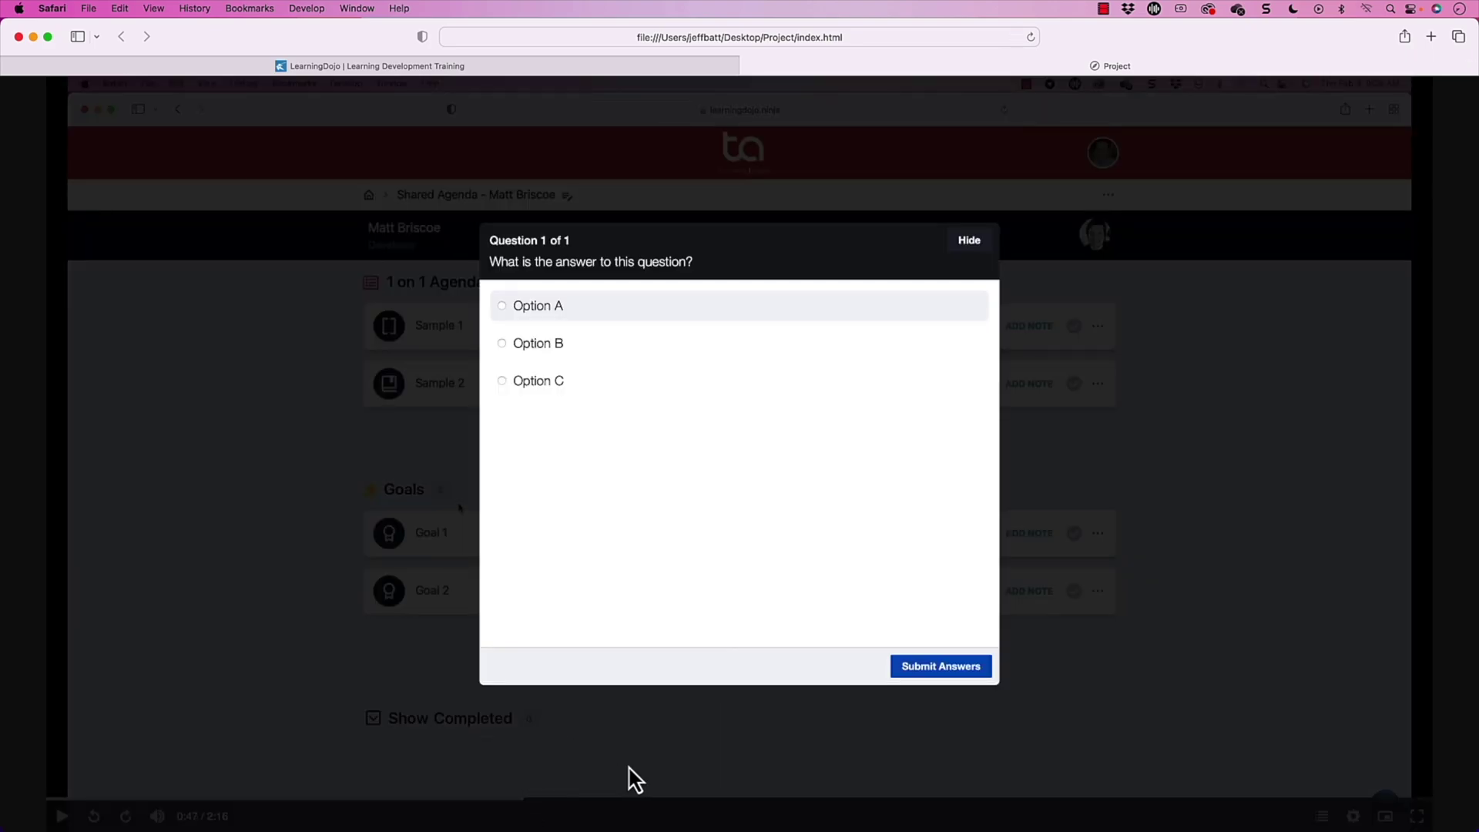
click(613, 382)
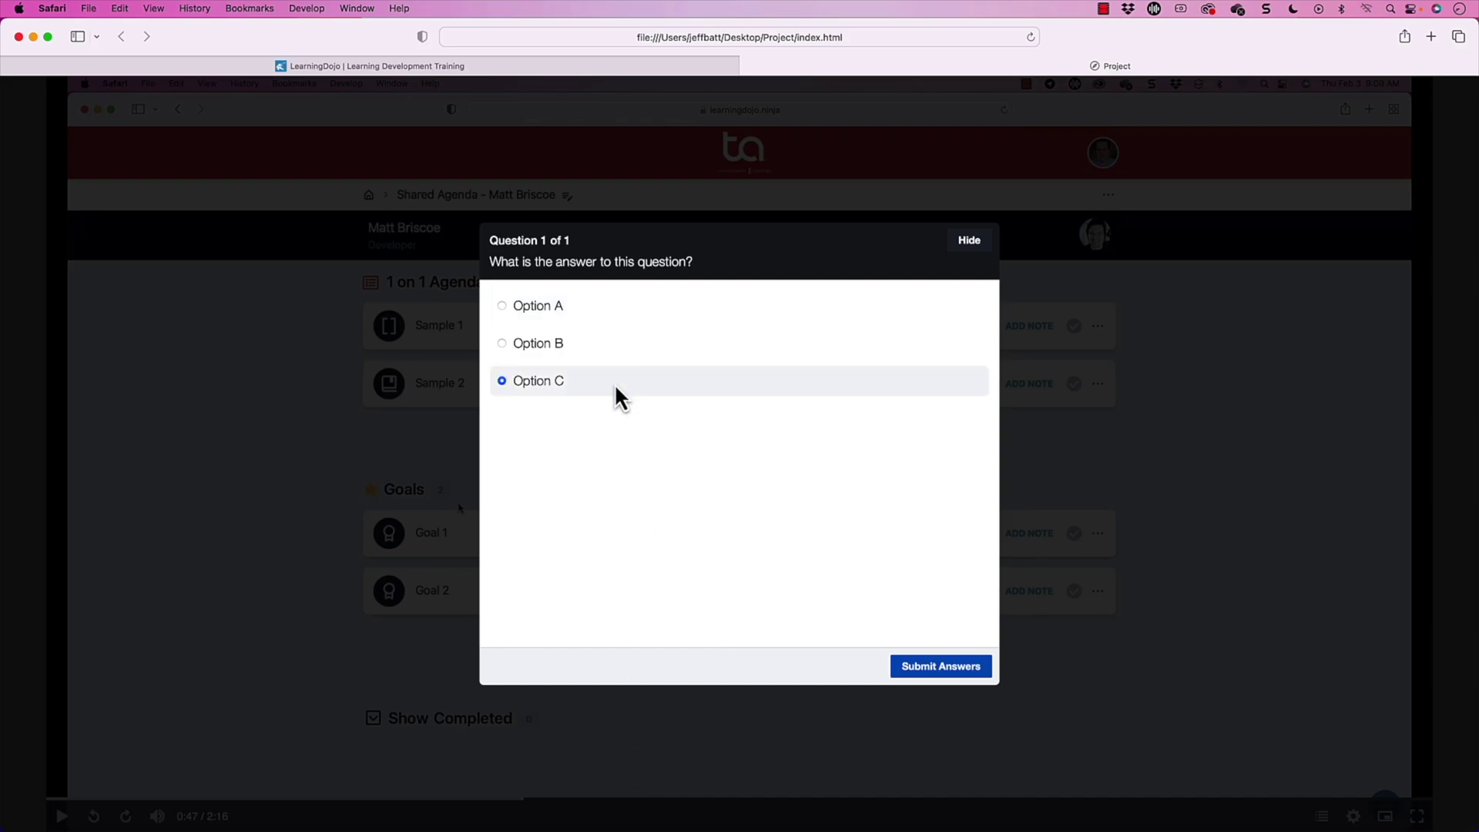
click(938, 675)
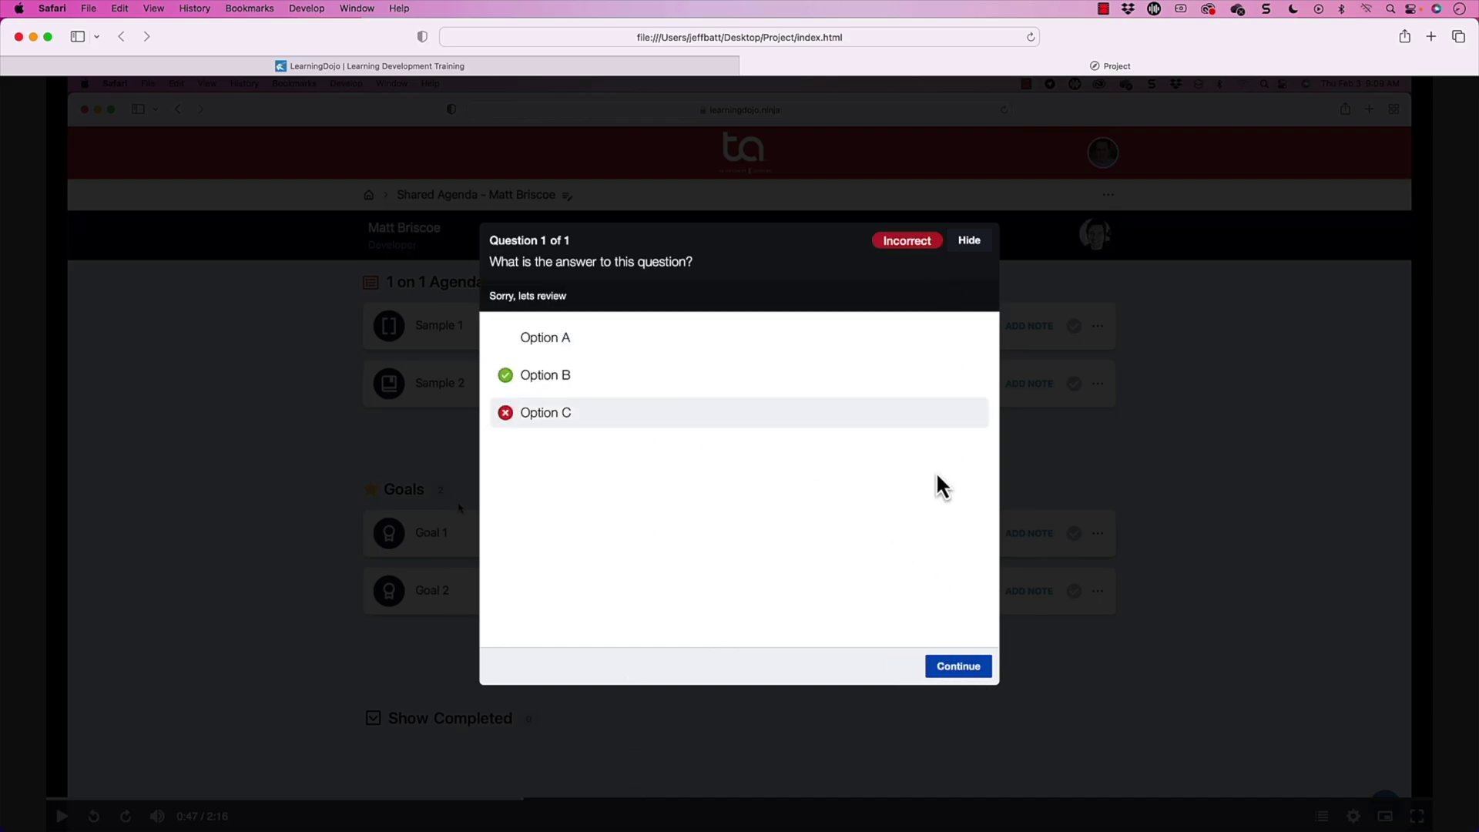
click(953, 673)
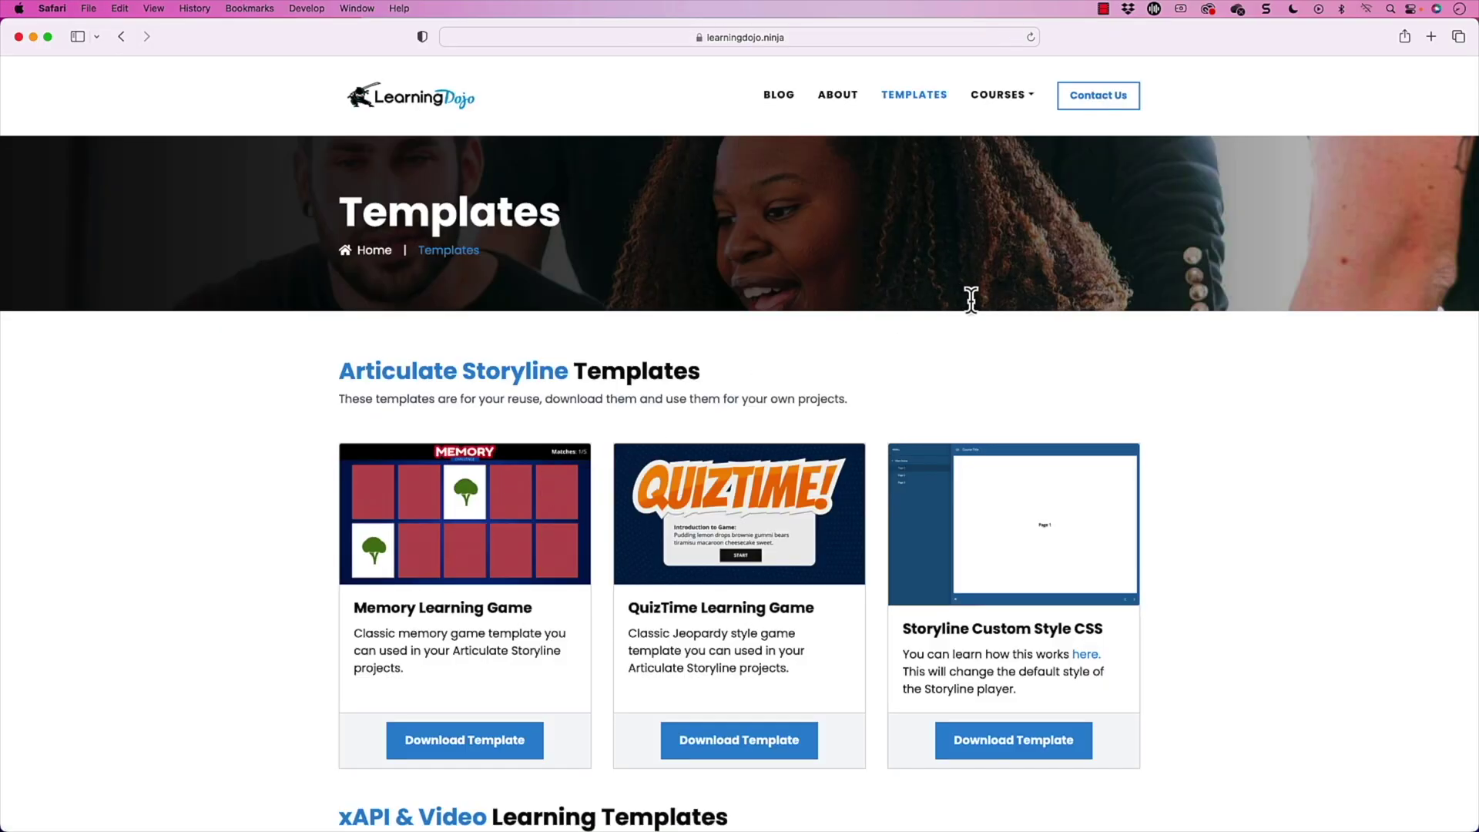
- Visit the BLOG page, return to TEMPLATES, and open the COURSES dropdown
click(783, 96)
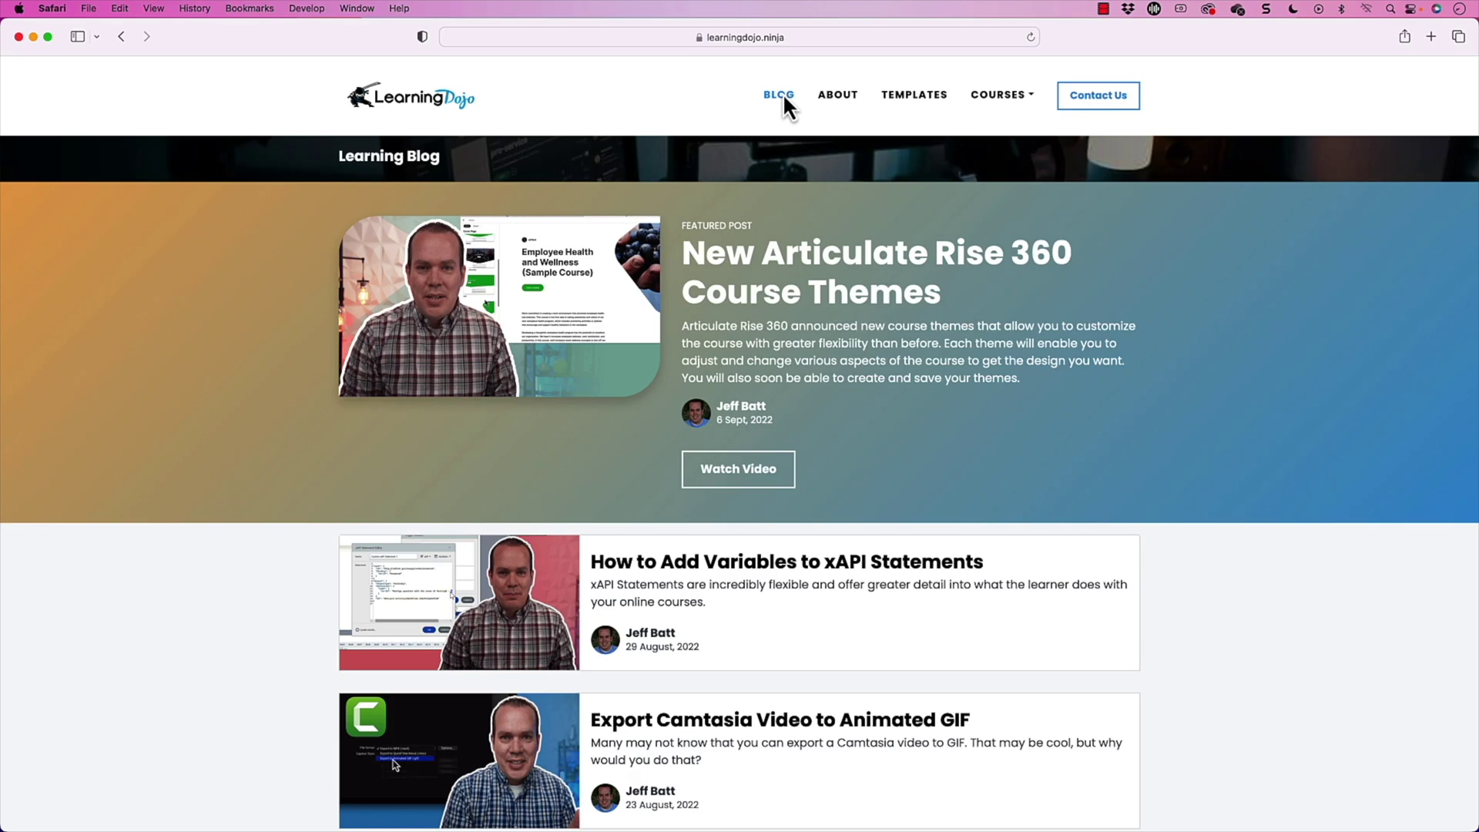
click(916, 96)
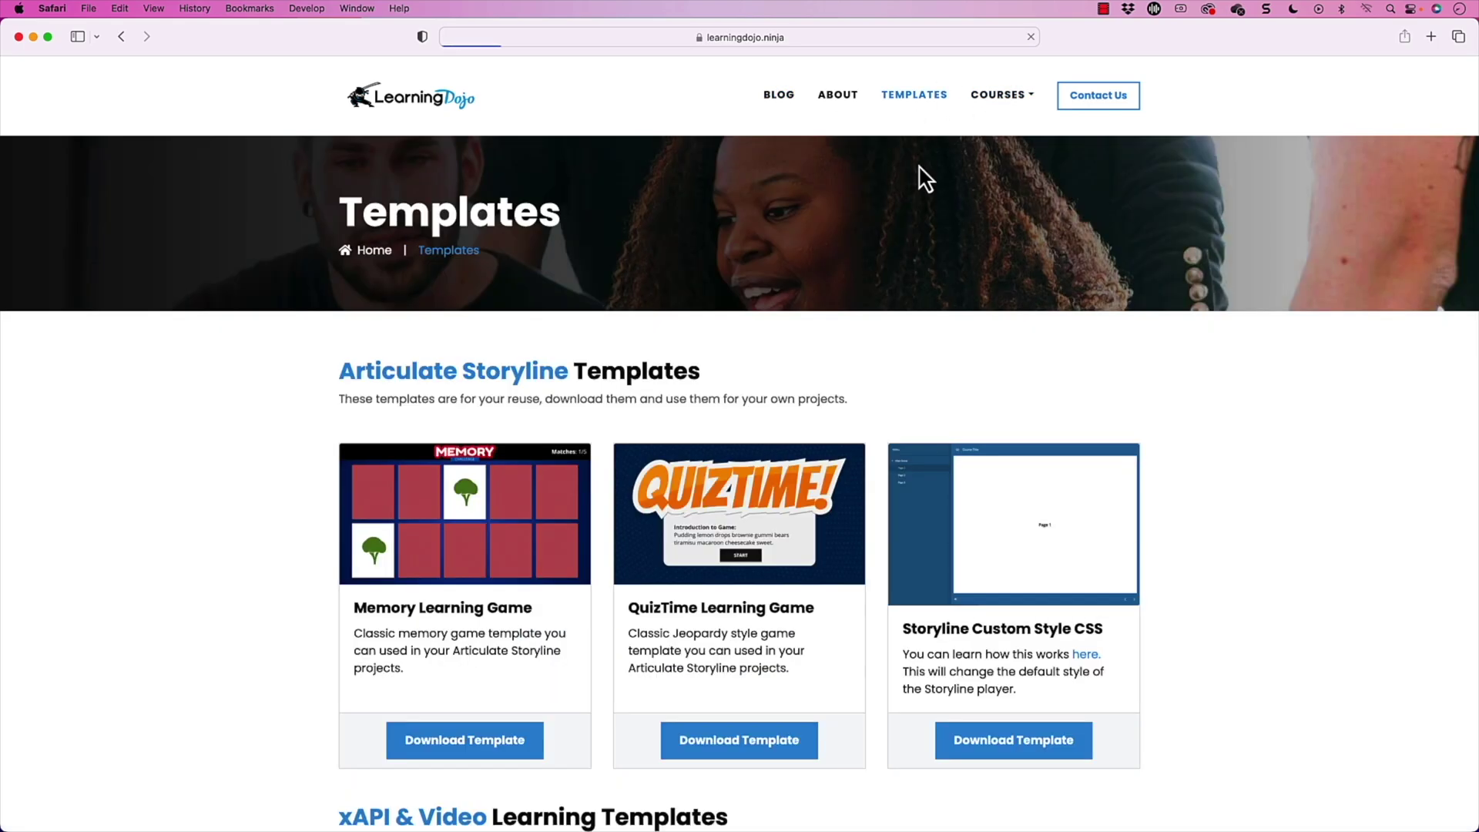
click(1016, 99)
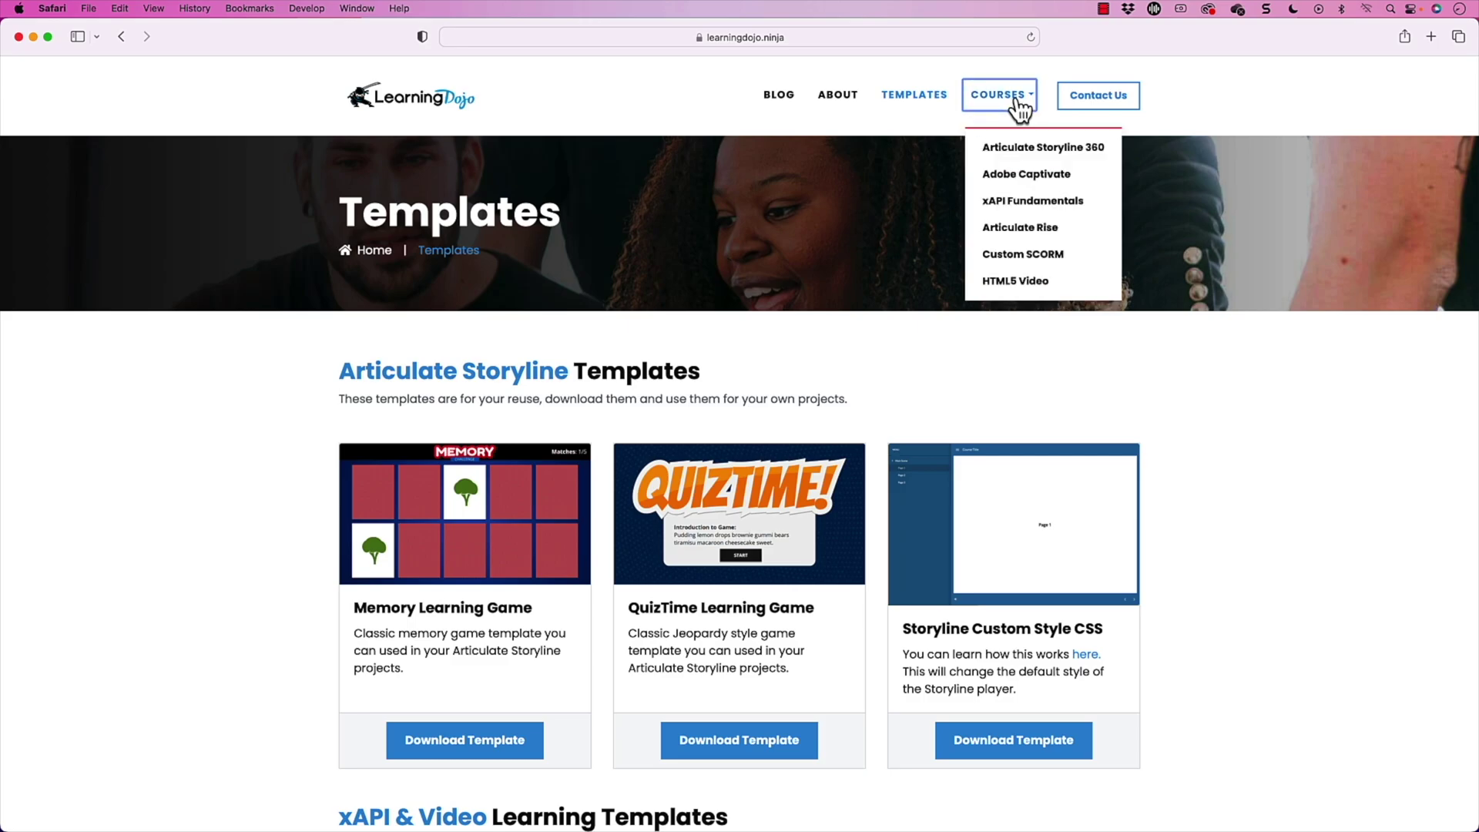